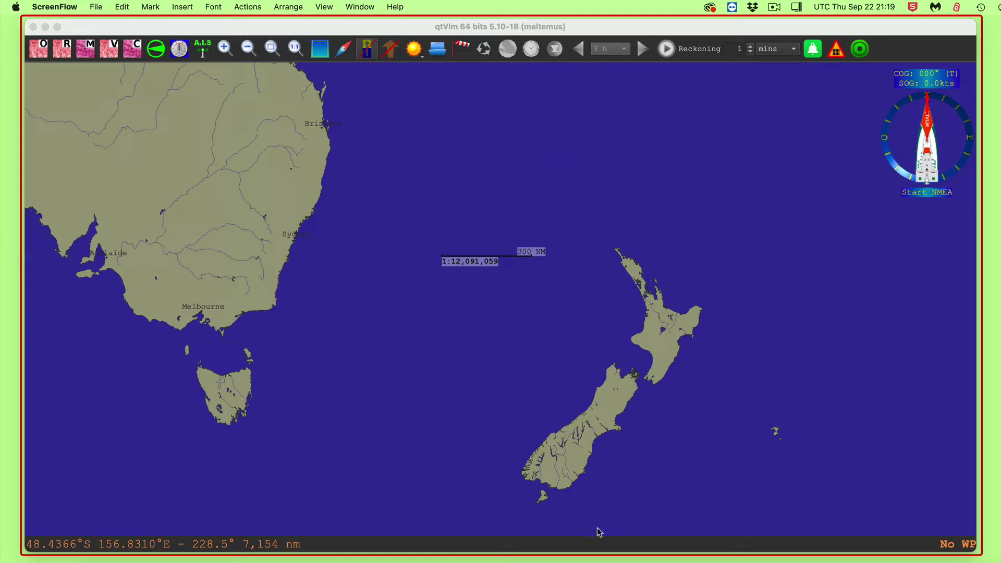
Bring Chrome's S-63 encrypted charts blog post to the front, maximised over qtVlm.
click(597, 560)
double_click(557, 530)
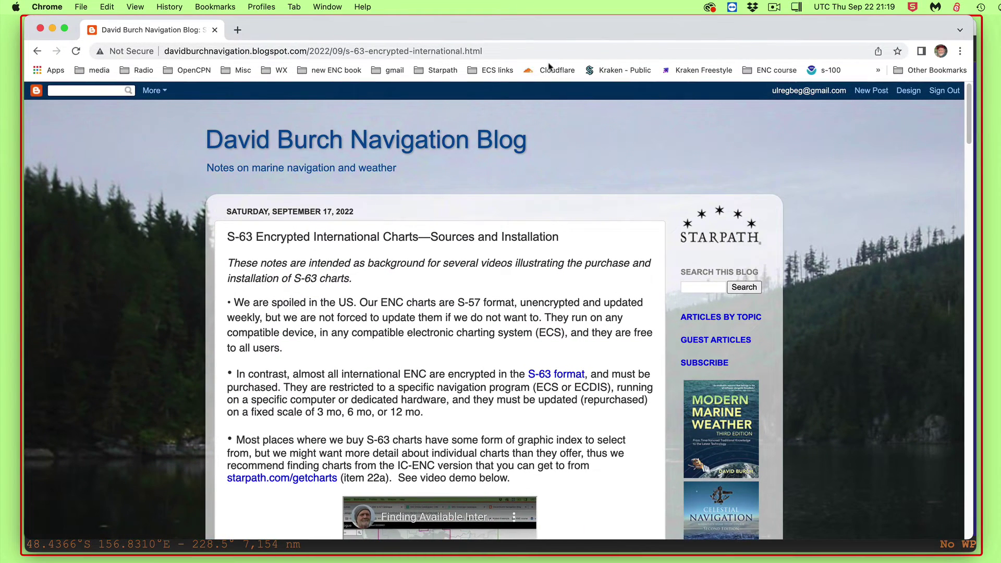
Read down the S-63 blog post, then move Chrome aside to reveal the qtVlm chart.
scroll(594, 480, down, 3)
scroll(593, 479, down, 3)
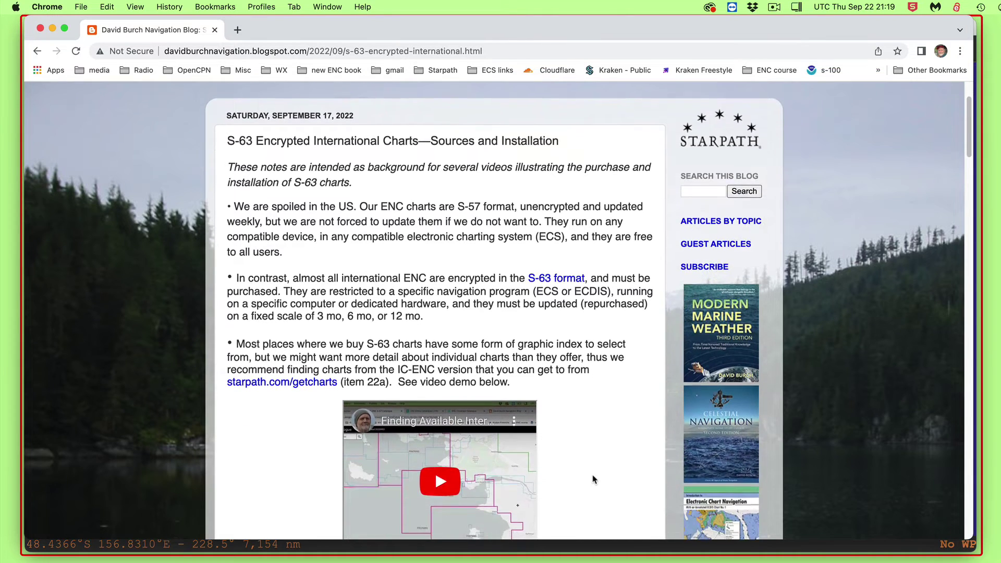
scroll(607, 441, down, 5)
scroll(607, 440, down, 2)
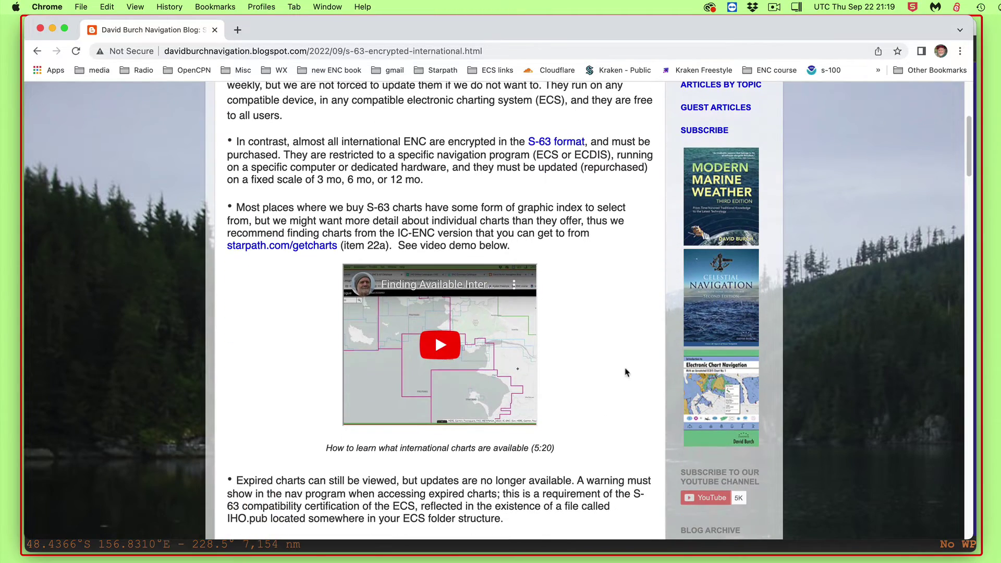
scroll(583, 432, down, 20)
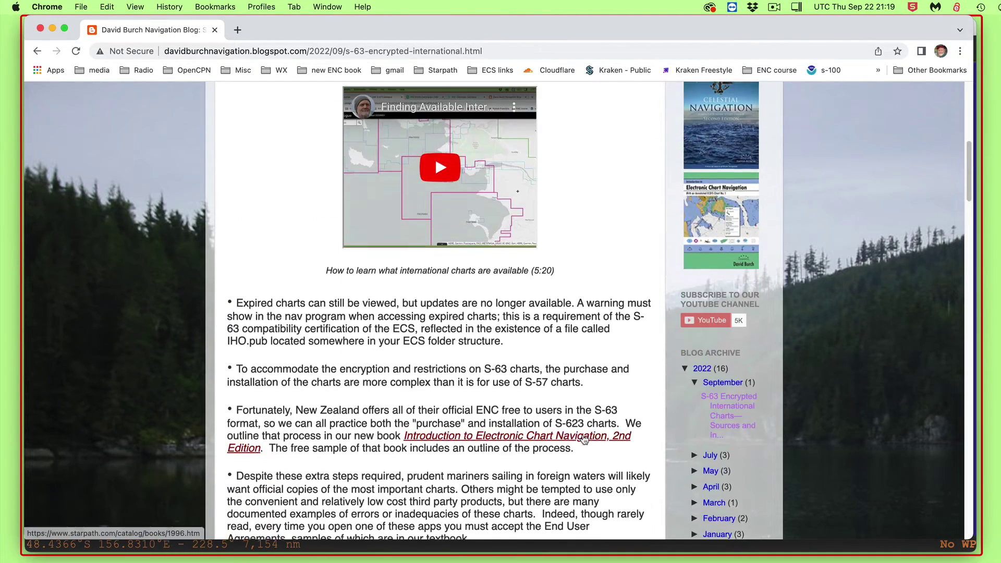
scroll(472, 425, down, 12)
scroll(494, 444, down, 20)
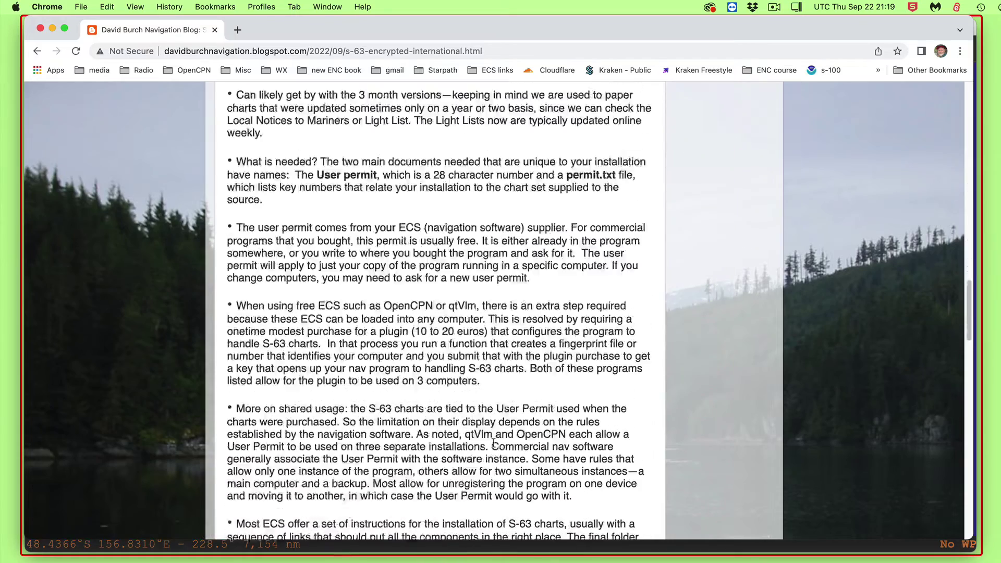
scroll(493, 442, down, 9)
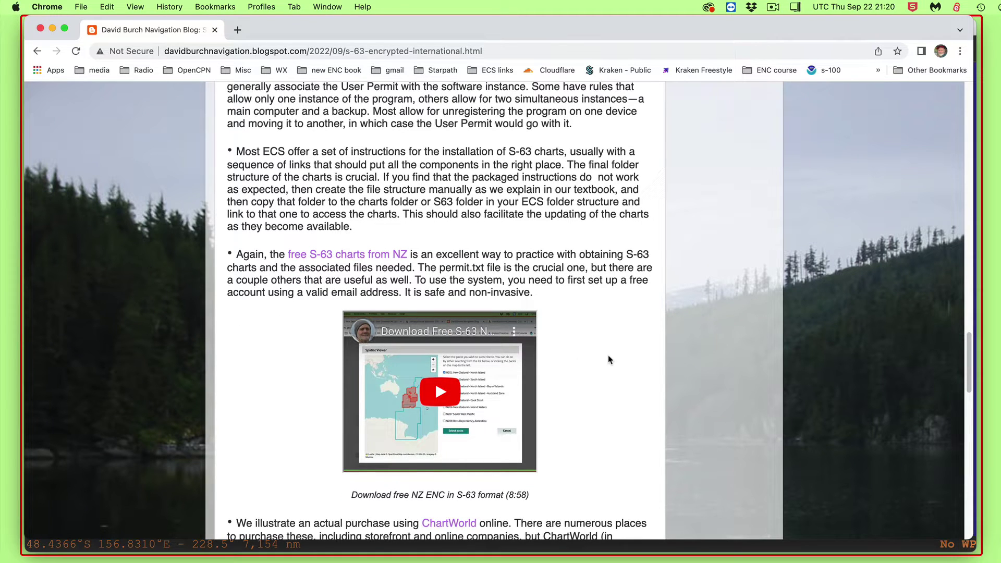
scroll(605, 386, down, 3)
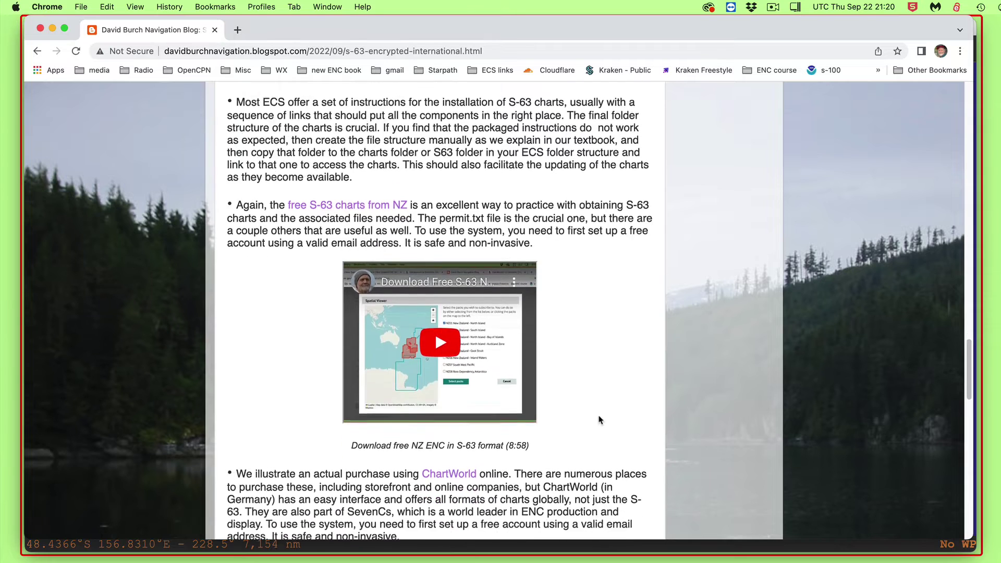
scroll(600, 420, down, 7)
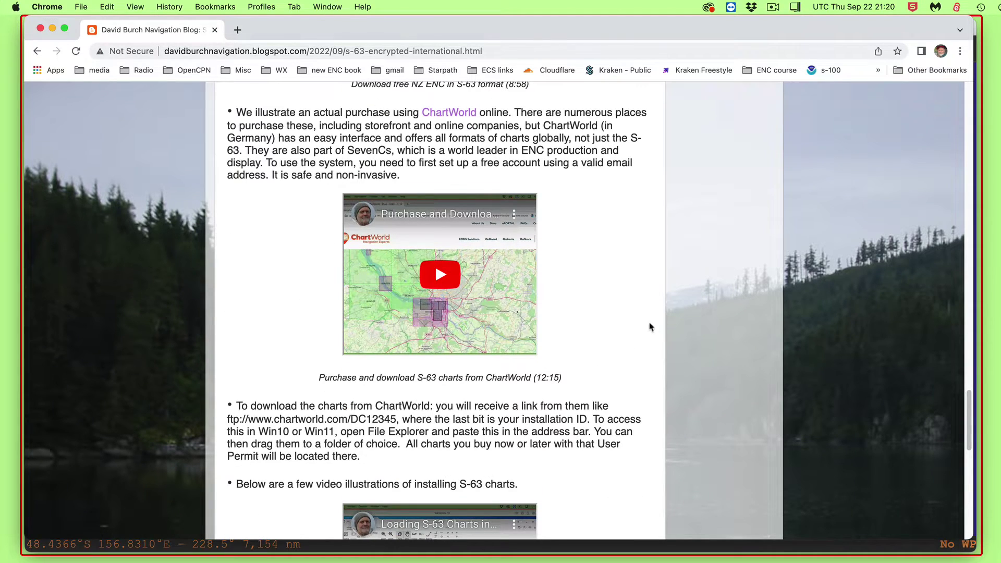
scroll(599, 346, down, 6)
scroll(599, 397, up, 12)
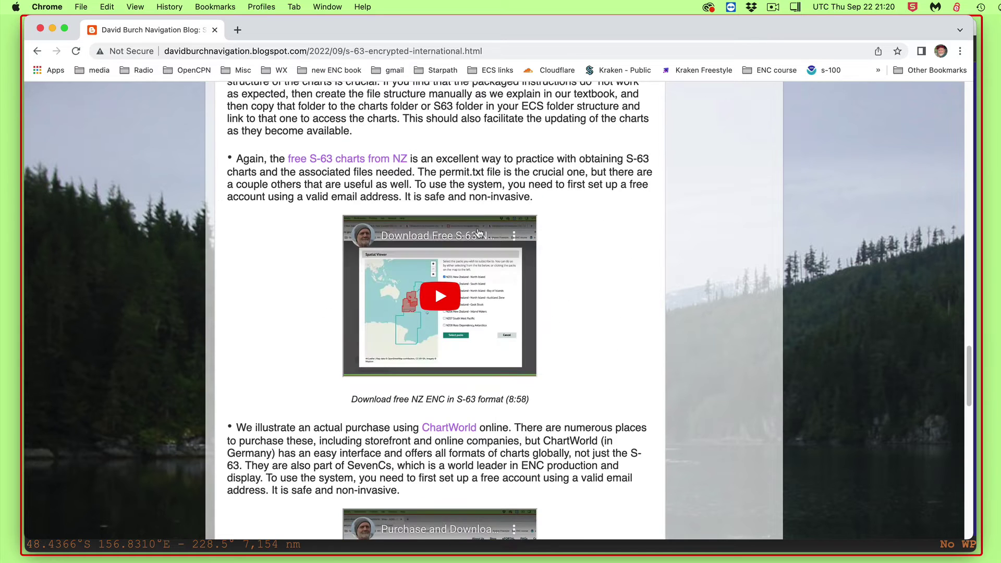
drag(351, 30, 551, 562)
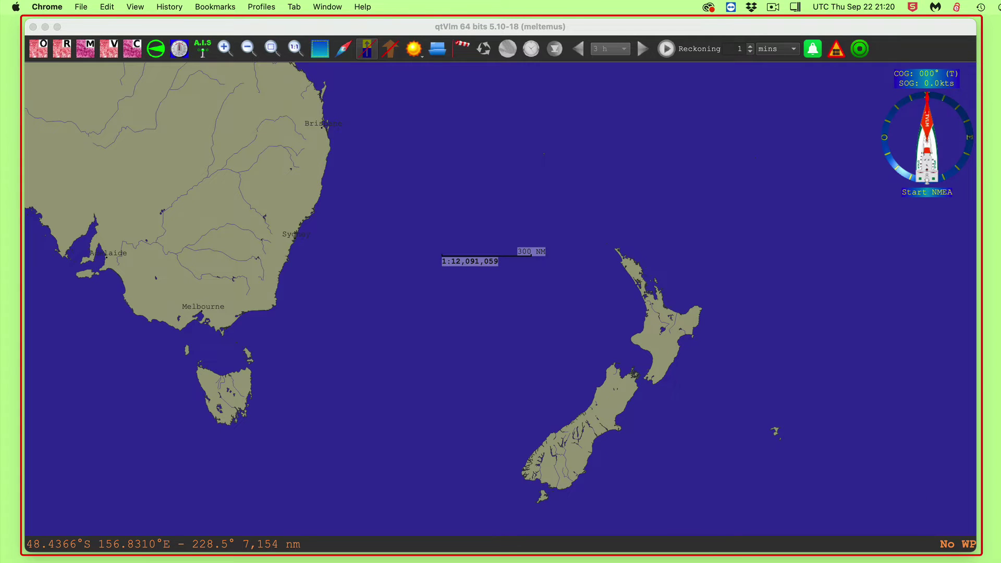
key(super+Tab)
drag(145, 179, 406, 172)
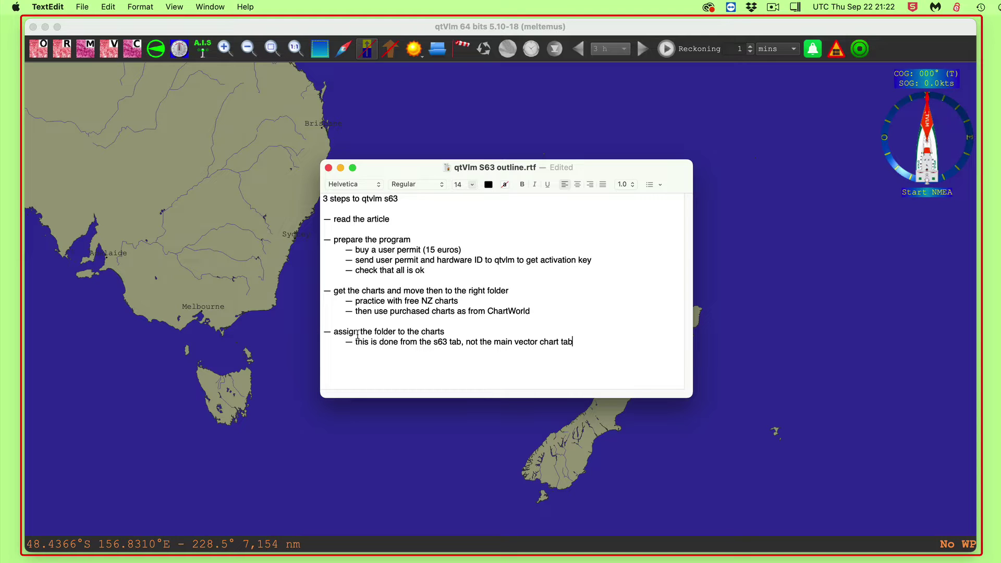
drag(408, 168, 405, 148)
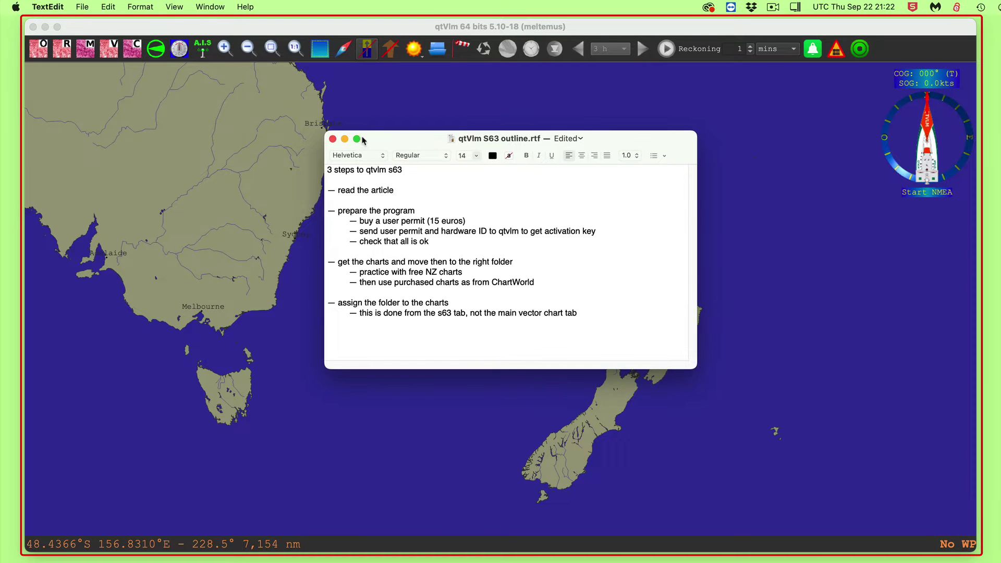
key(super+w)
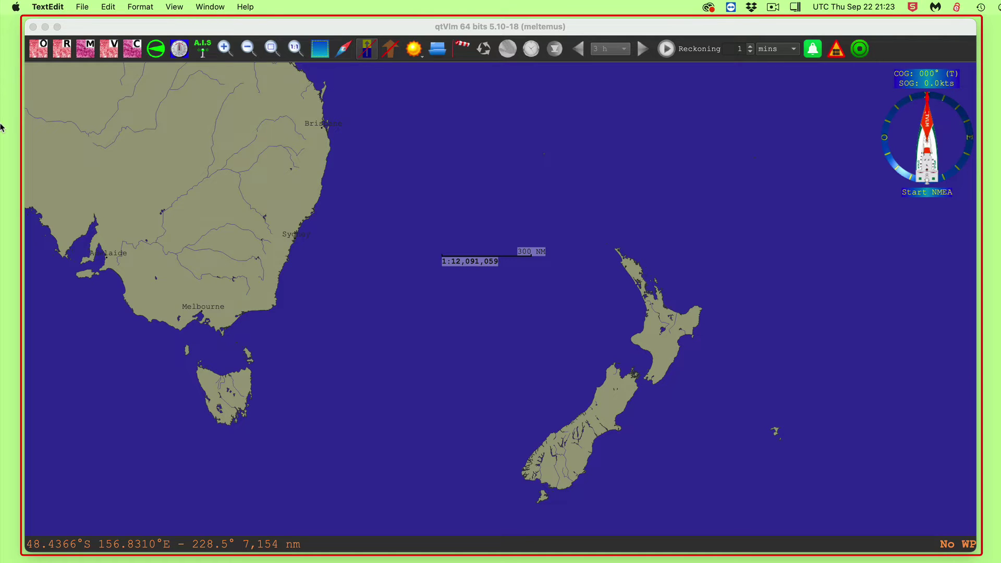
Open qtVlm's Configuration Charts > S63 settings, select the Hardware ID, and launch Buy a permit.
click(480, 172)
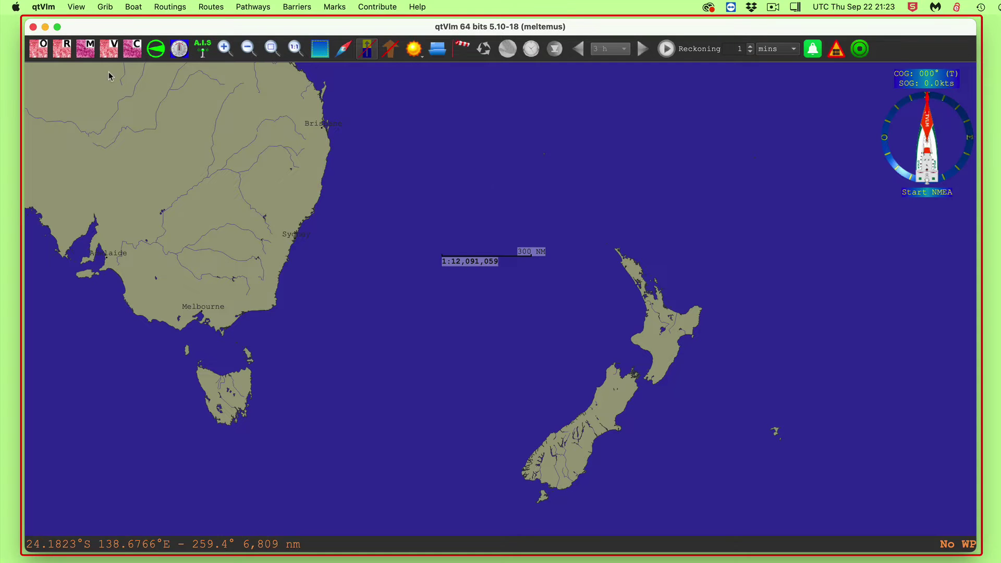
click(43, 7)
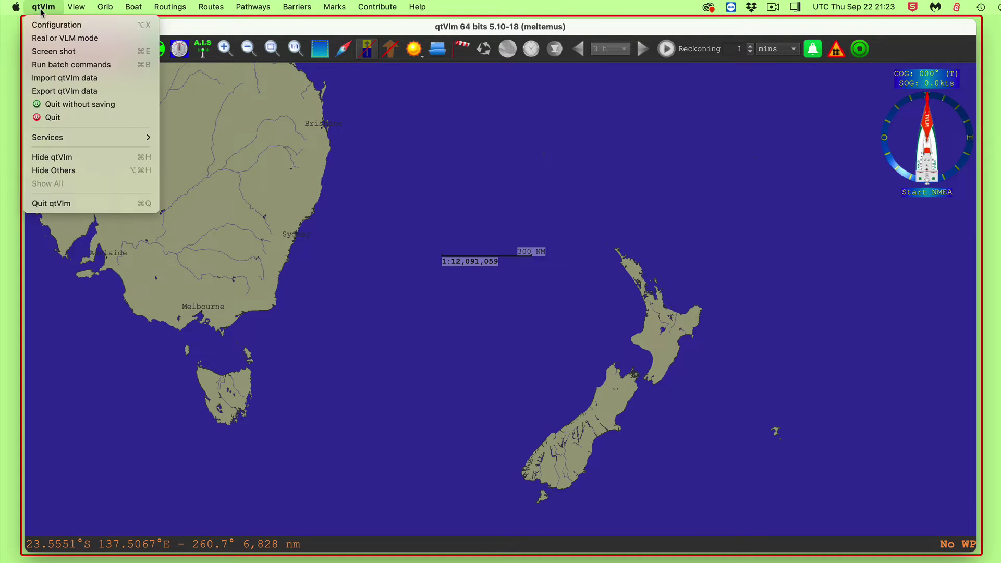
click(52, 23)
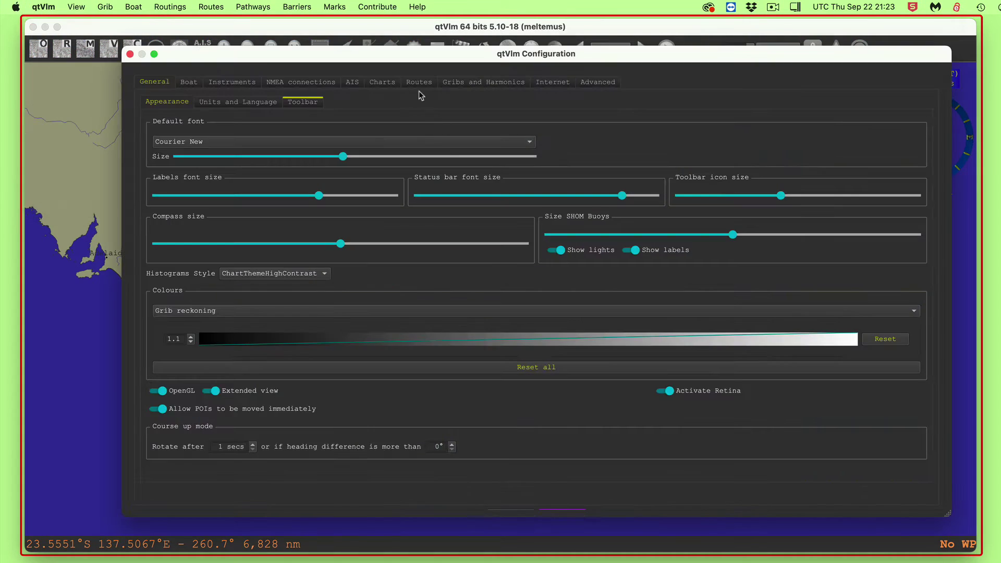
click(378, 84)
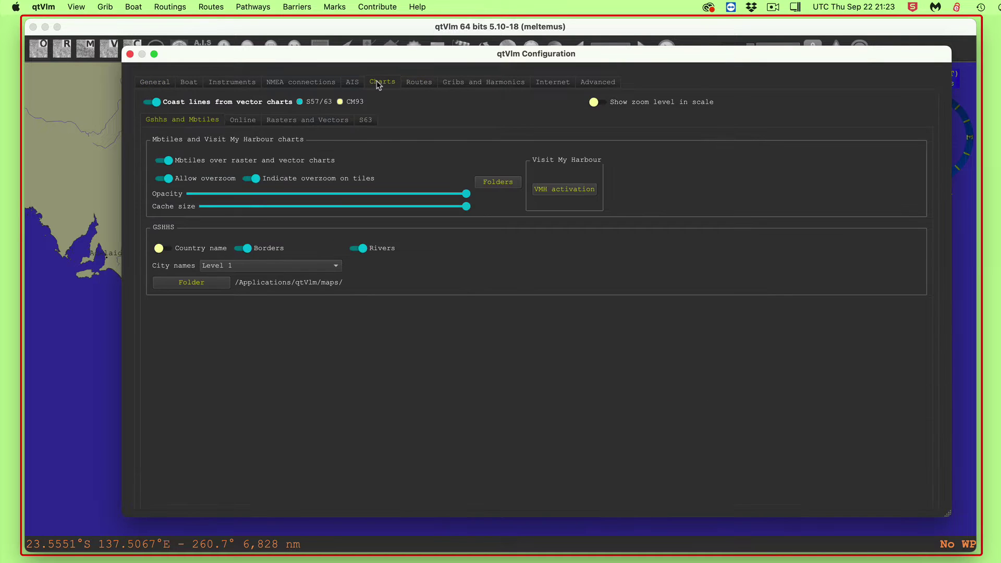
click(365, 121)
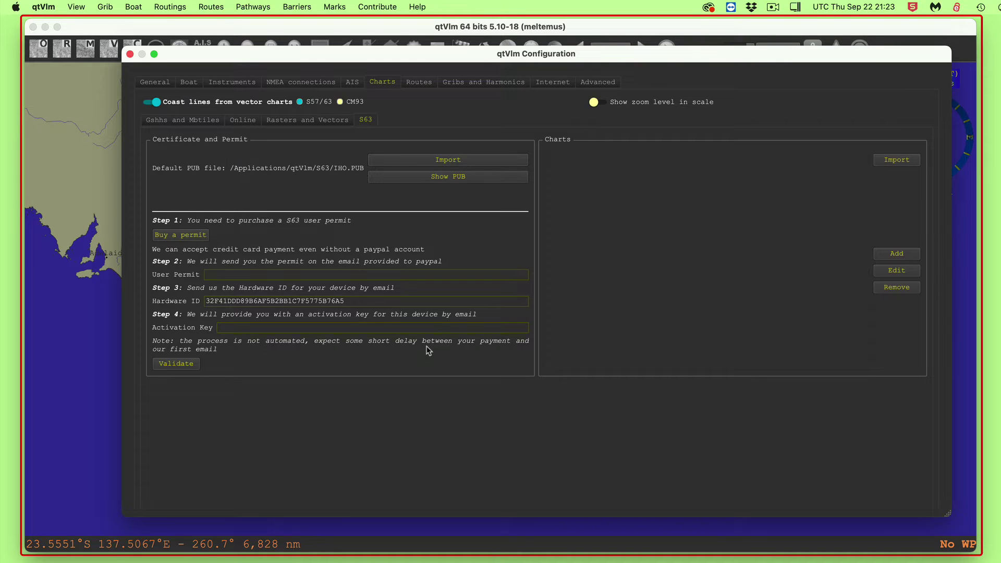
click(206, 301)
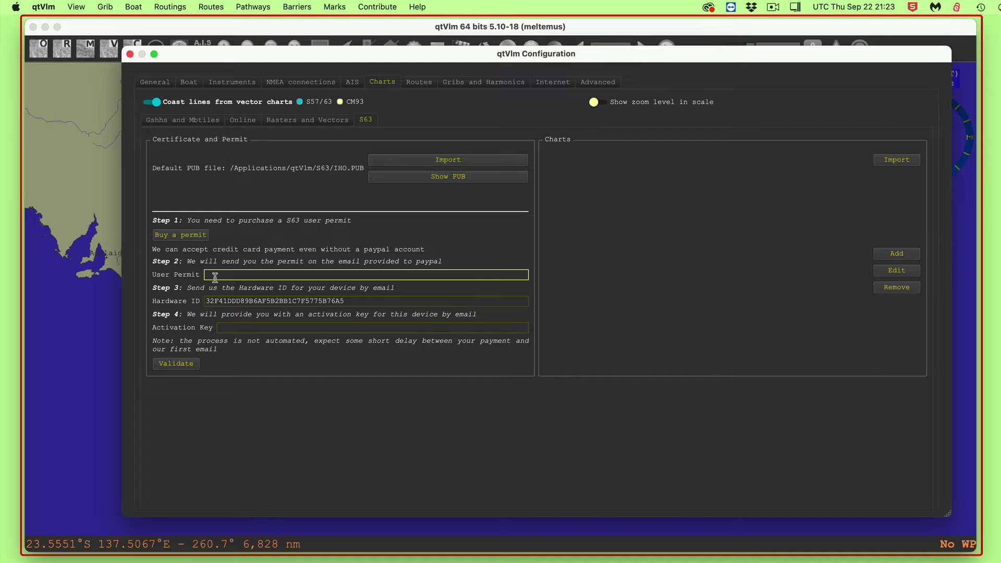
click(193, 235)
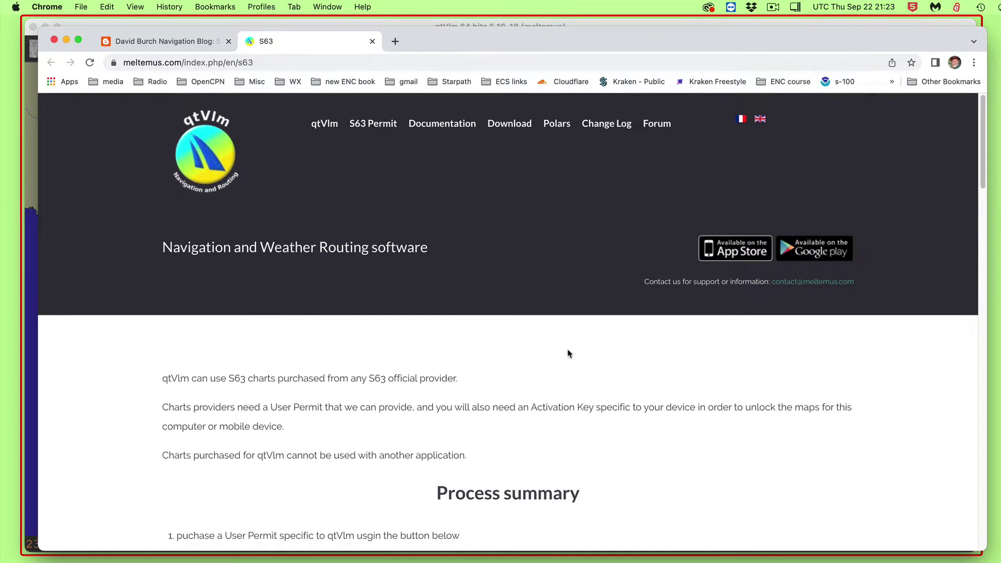
Tick the immediate-processing acknowledgement under Get a User Permit and continue to the €15.00 PayPal checkout.
scroll(656, 436, down, 5)
scroll(654, 438, up, 5)
scroll(621, 419, down, 3)
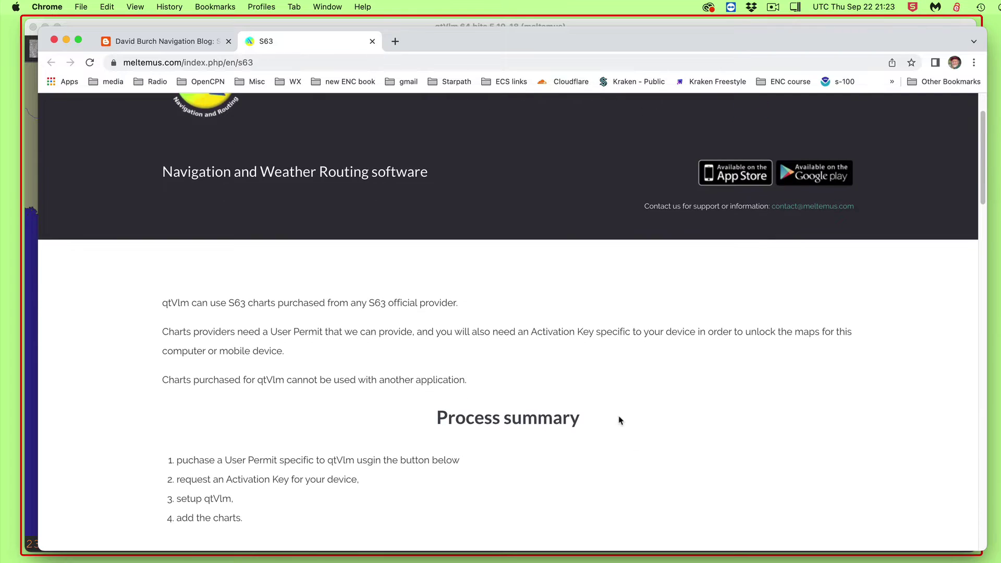
scroll(619, 418, down, 5)
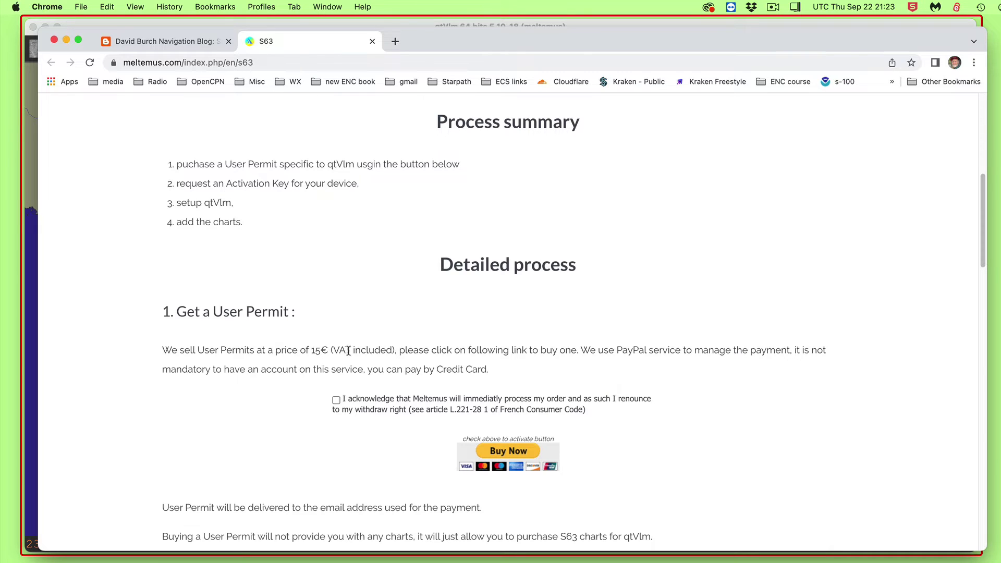
click(336, 401)
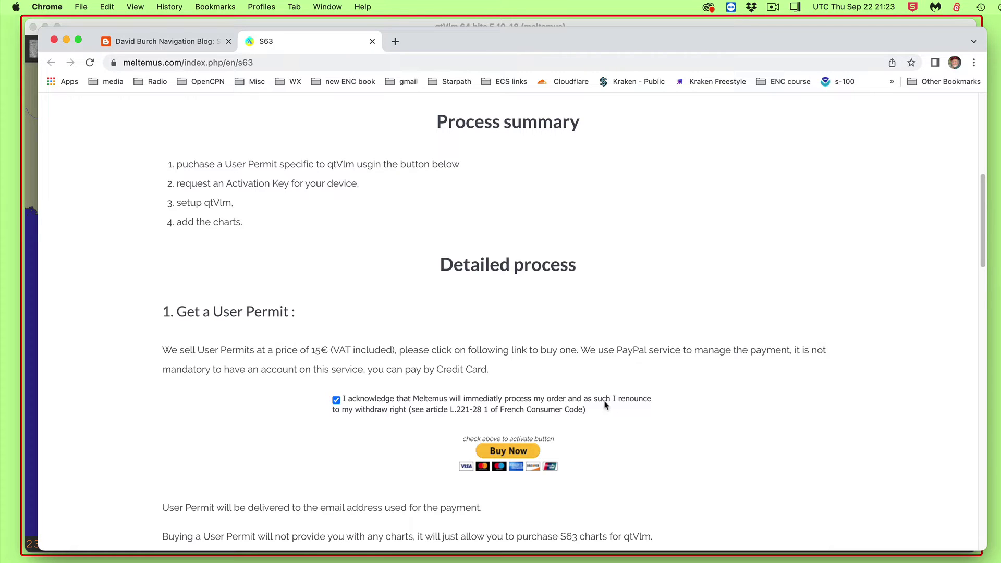
scroll(426, 410, down, 3)
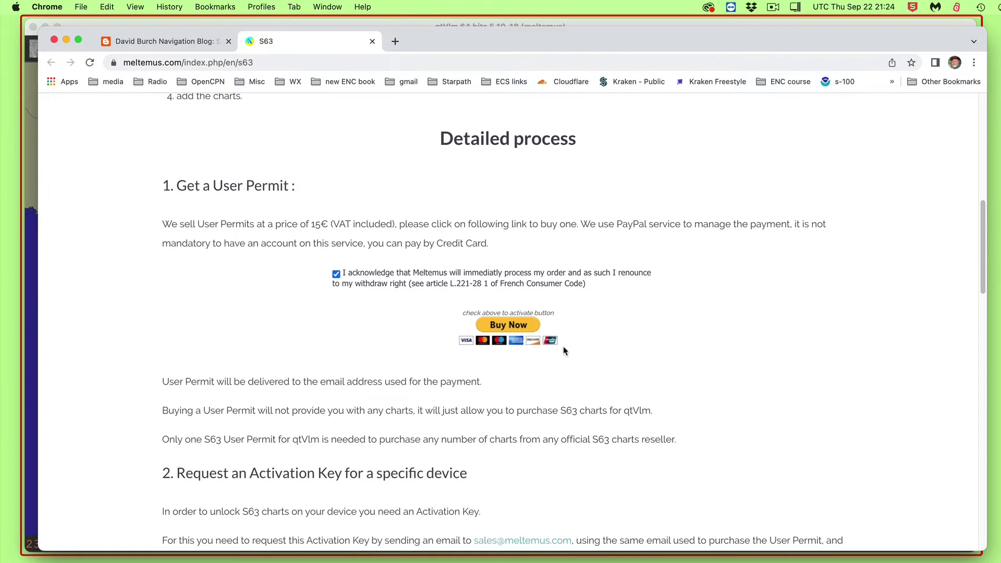
click(508, 326)
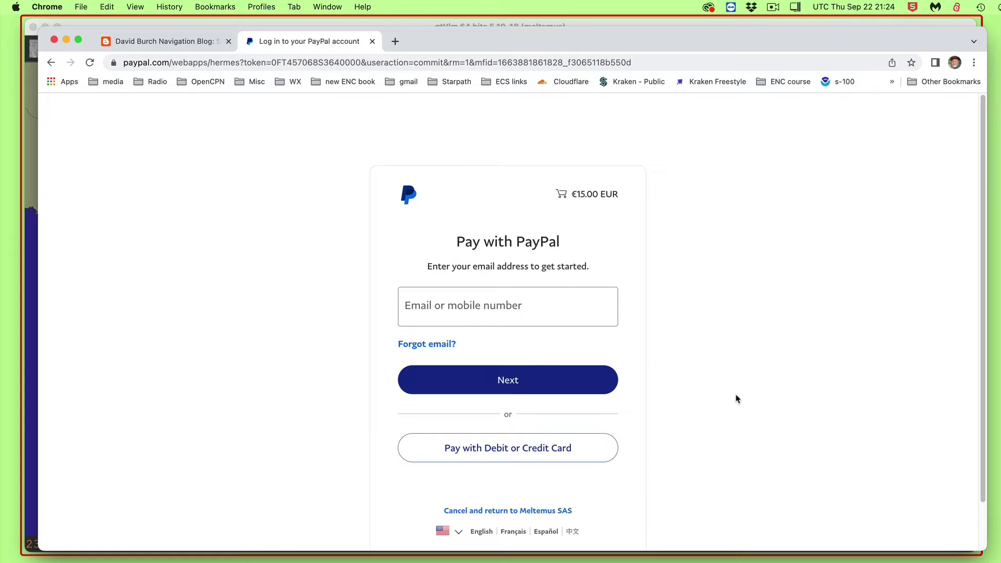
Back out of the PayPal checkout and bring qtVlm's S63 configuration forward again.
scroll(277, 427, down, 2)
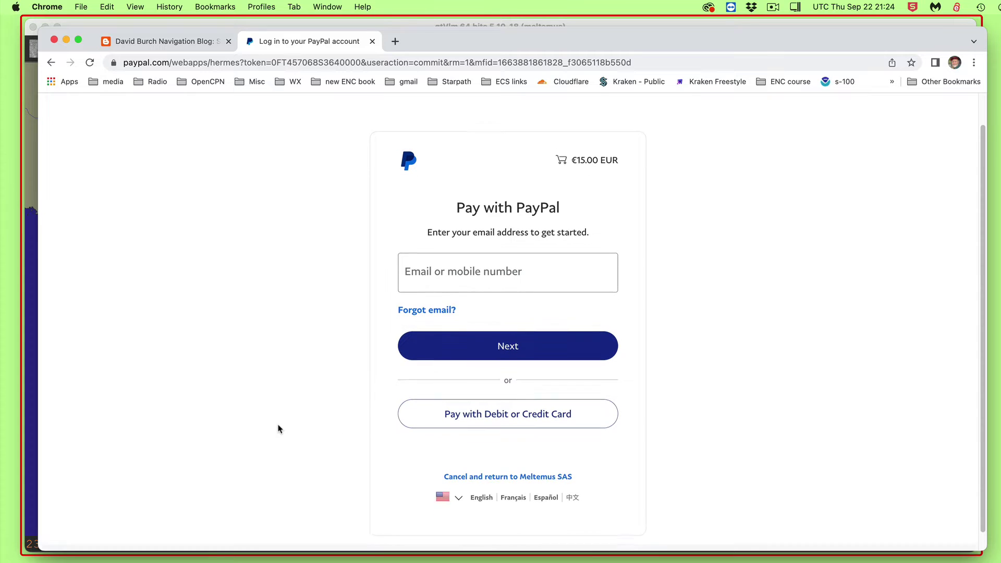
scroll(277, 427, up, 2)
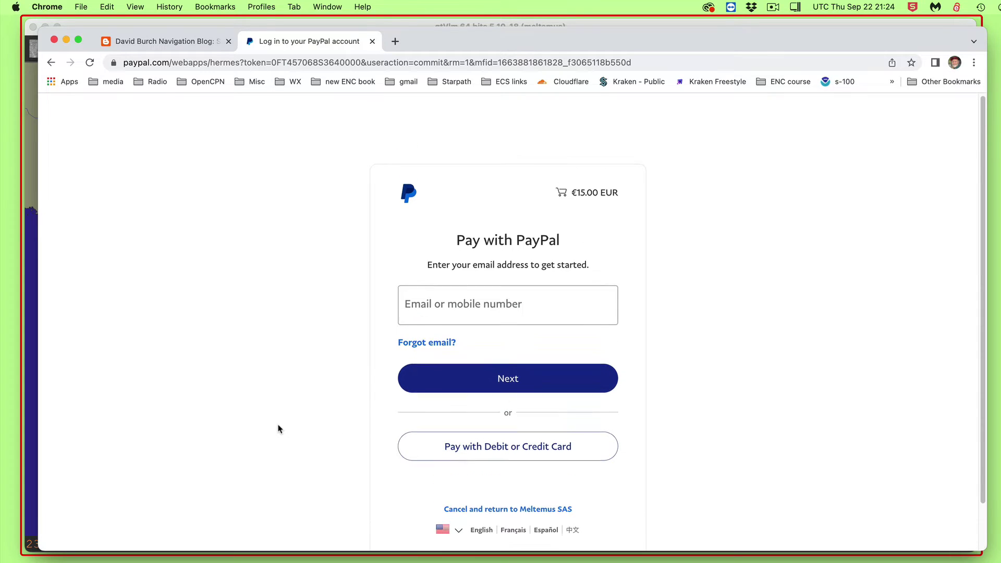
click(52, 65)
click(514, 32)
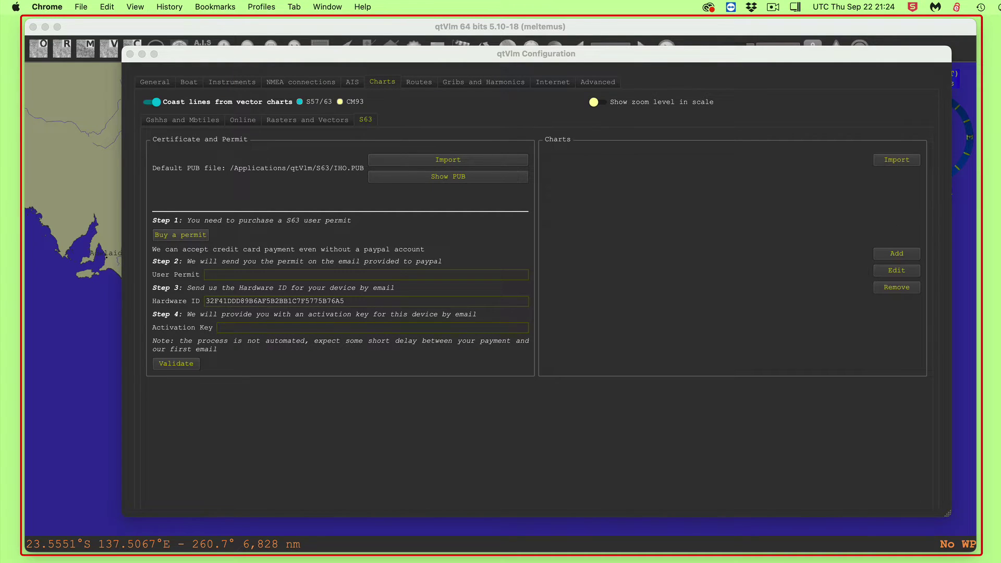
Bring the 'S-63-qtvlm notes.rtf' TextEdit window forward over the S63 settings.
key(super+Tab)
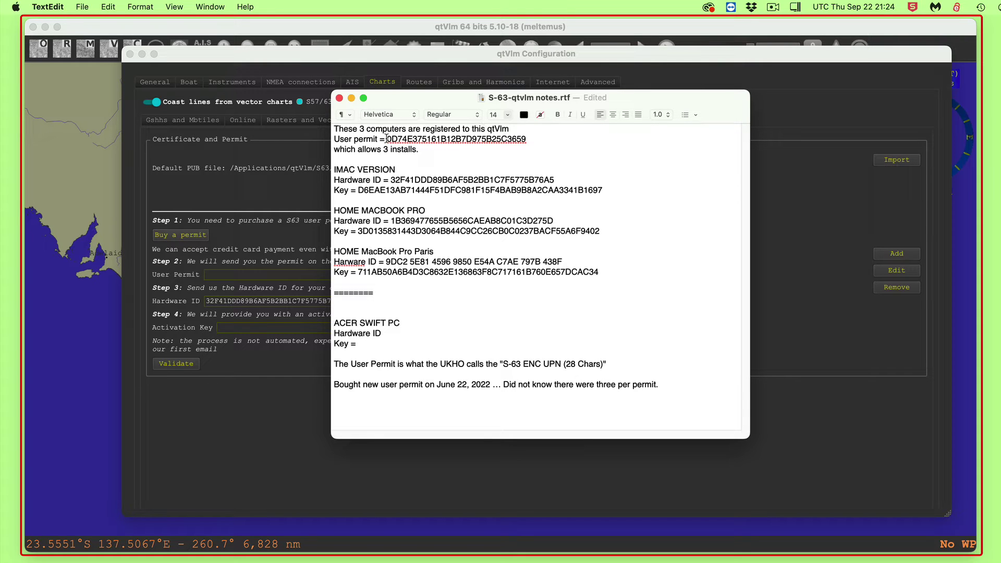
drag(387, 138, 535, 139)
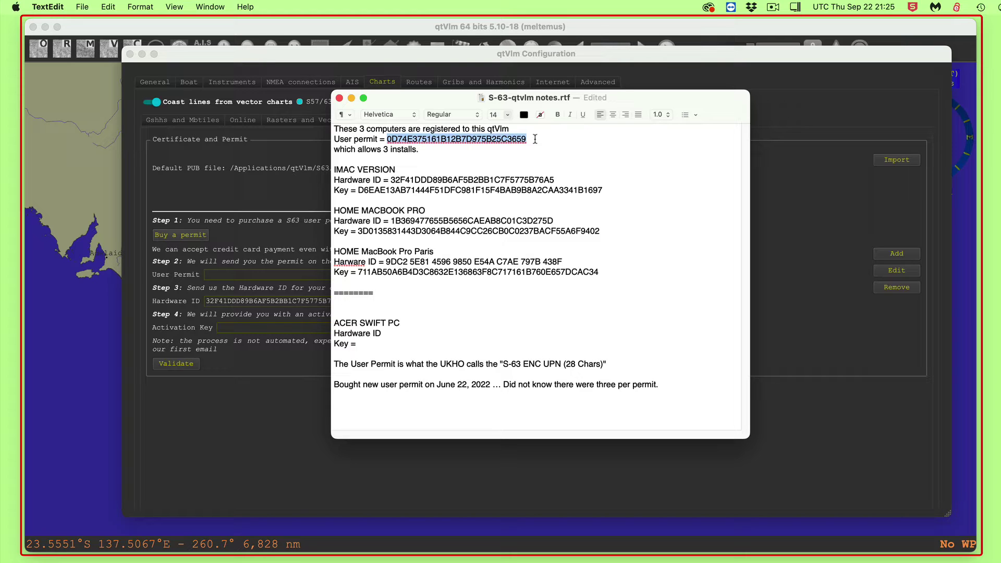
click(388, 139)
drag(389, 139, 527, 139)
drag(388, 179, 558, 178)
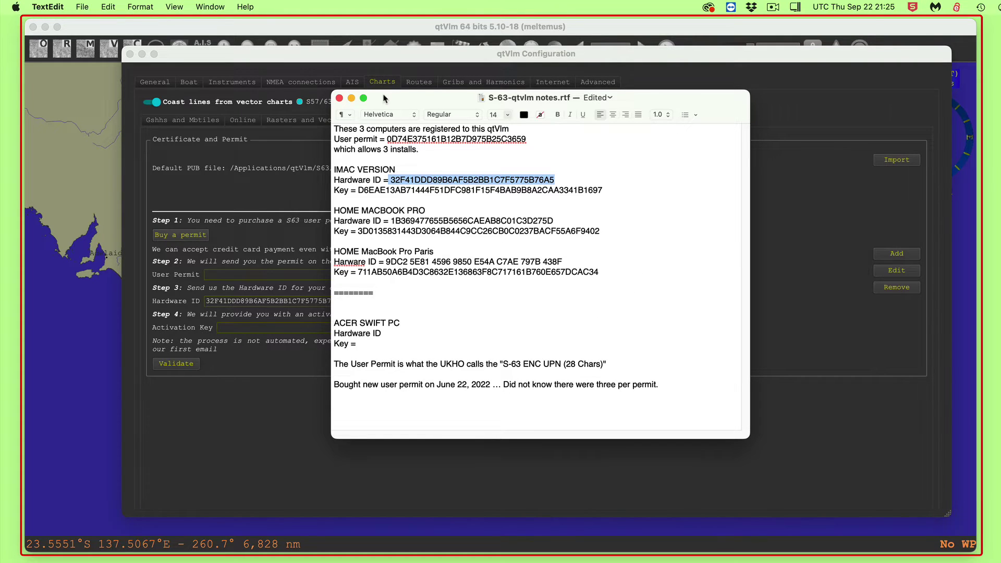
Move the notes window to the right and copy the iMac hardware ID from it.
drag(406, 98, 888, 147)
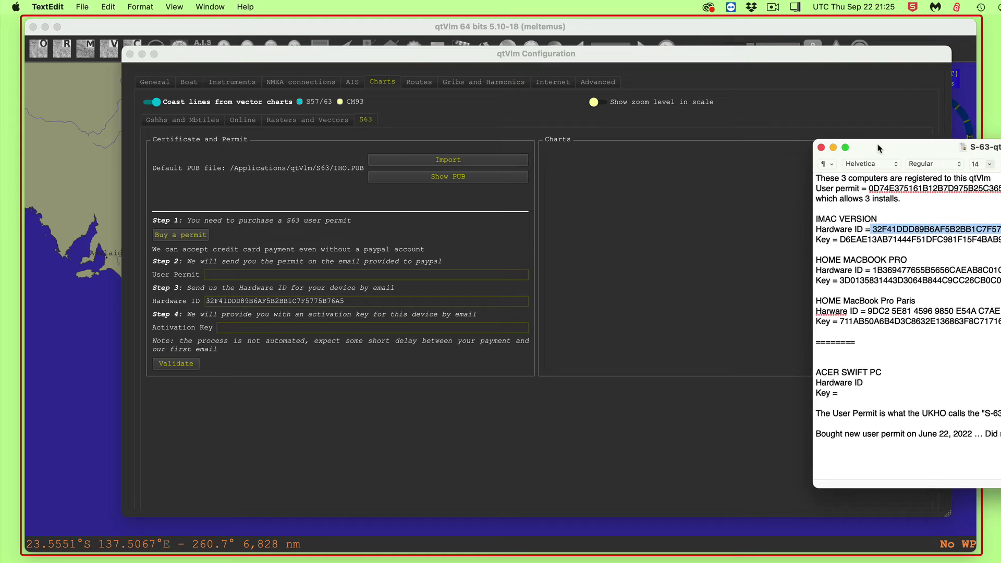
click(879, 229)
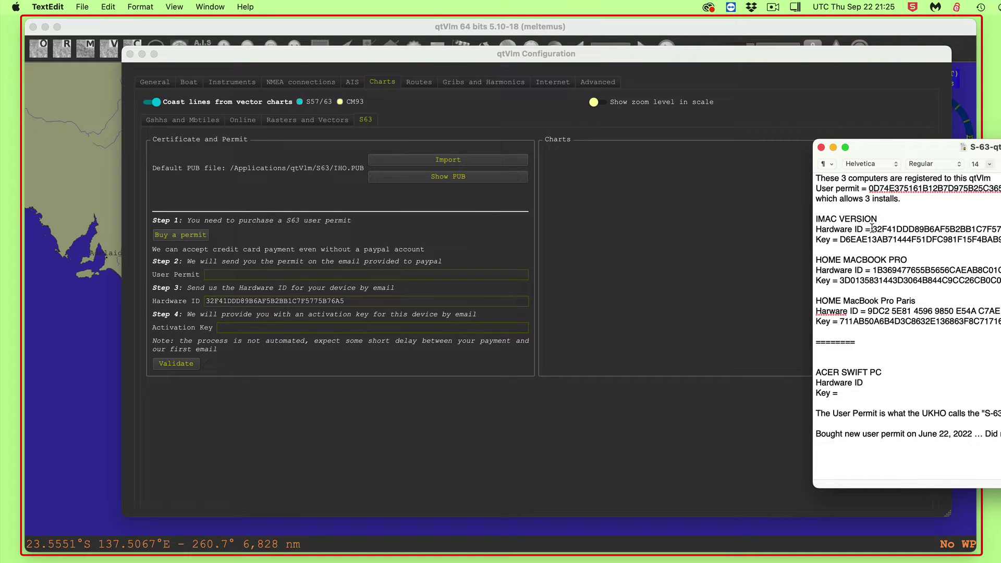
drag(873, 229, 999, 229)
key(super+c)
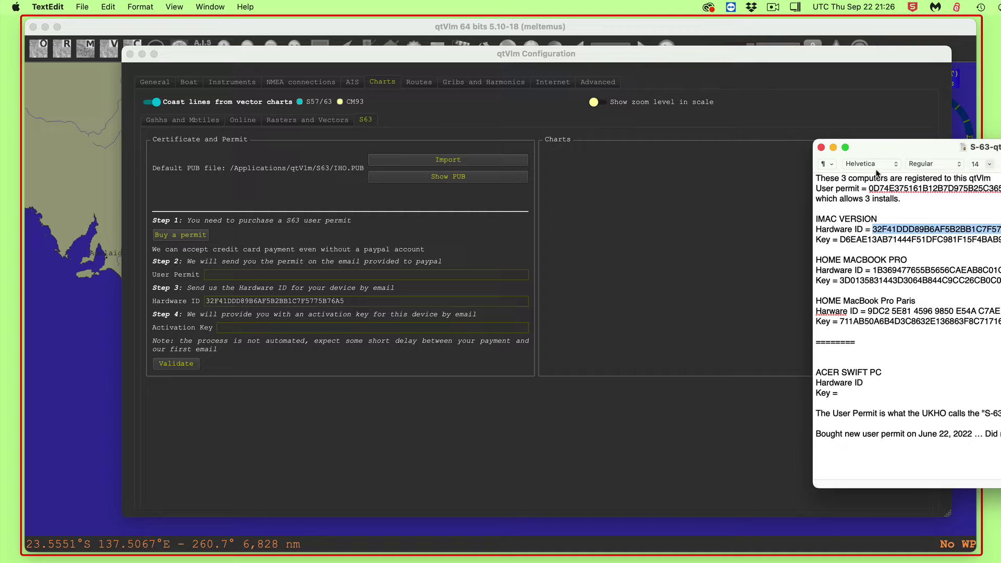
Paste the user permit code from the notes into qtVlm's User Permit field.
drag(869, 187, 1000, 189)
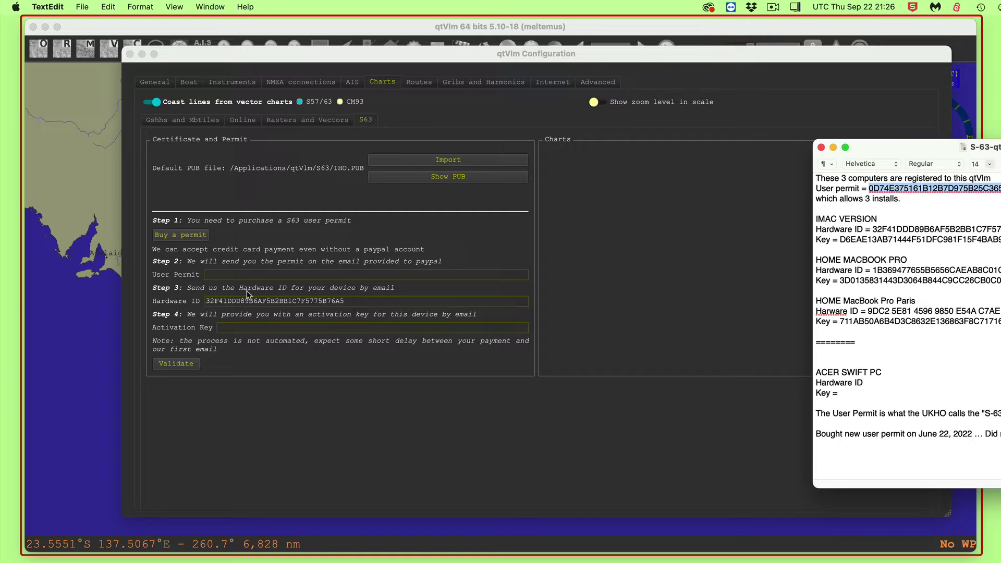
click(223, 275)
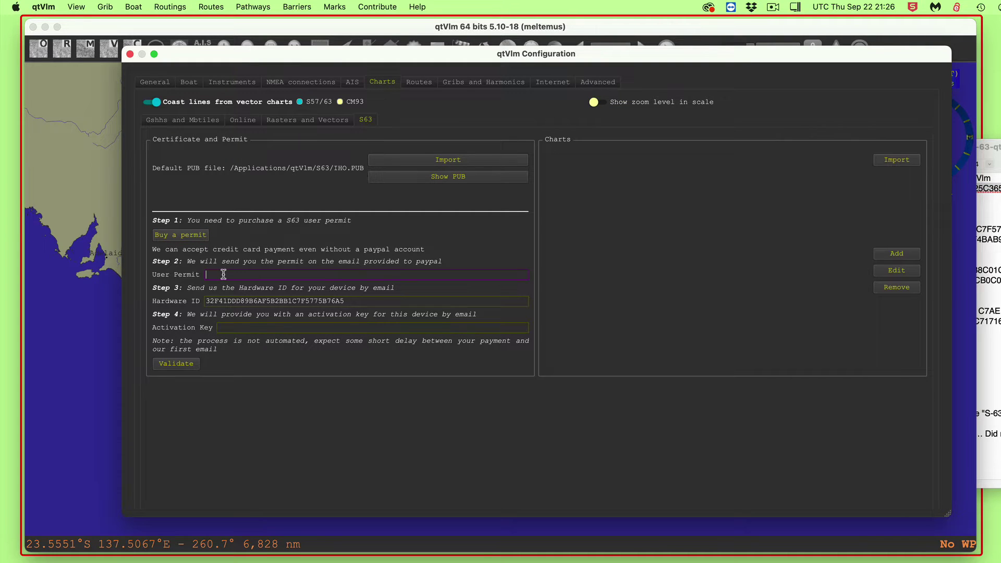
key(super+v)
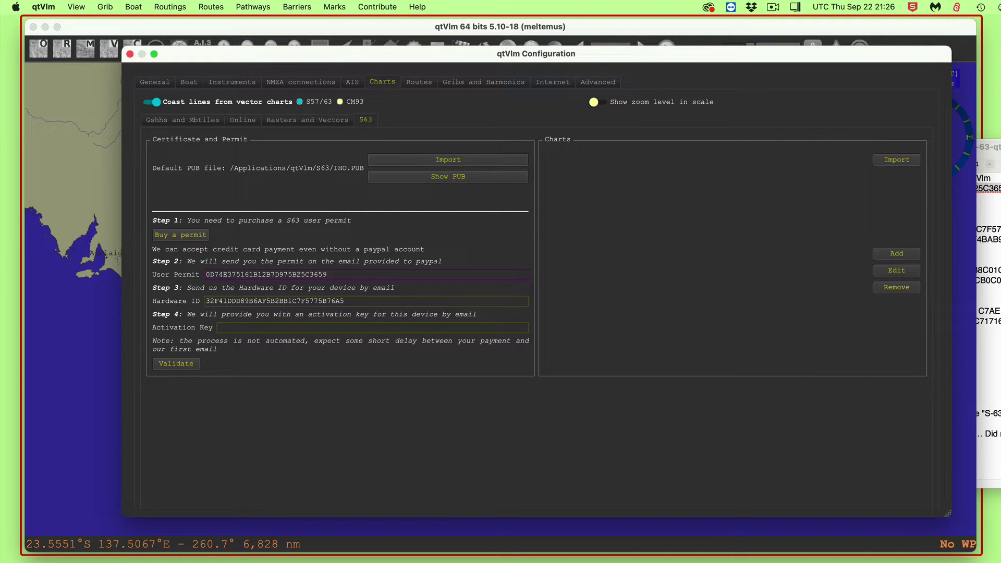
key(super+Tab)
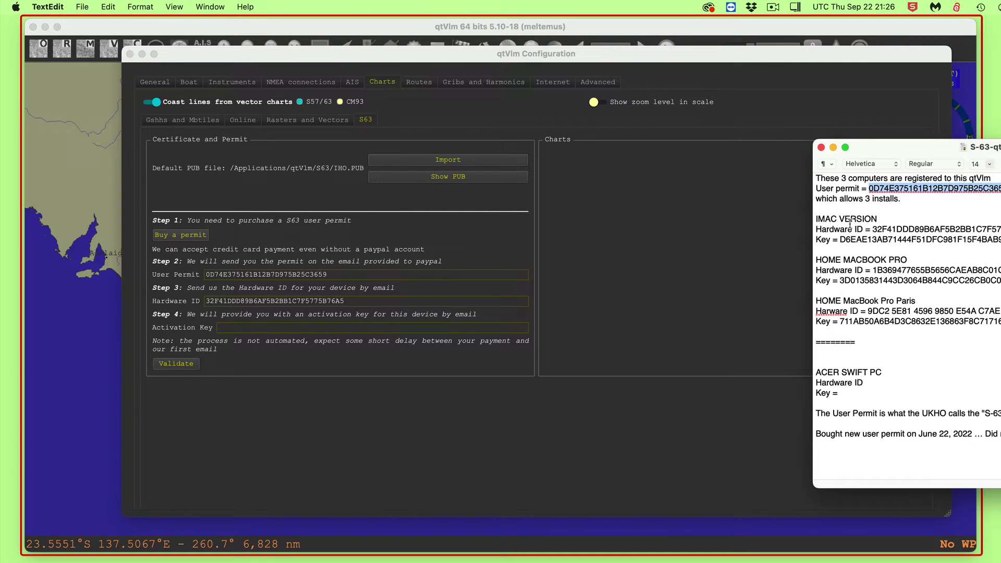
Copy the iMac key from the notes and paste it into qtVlm's Activation Key field.
drag(840, 240, 1000, 240)
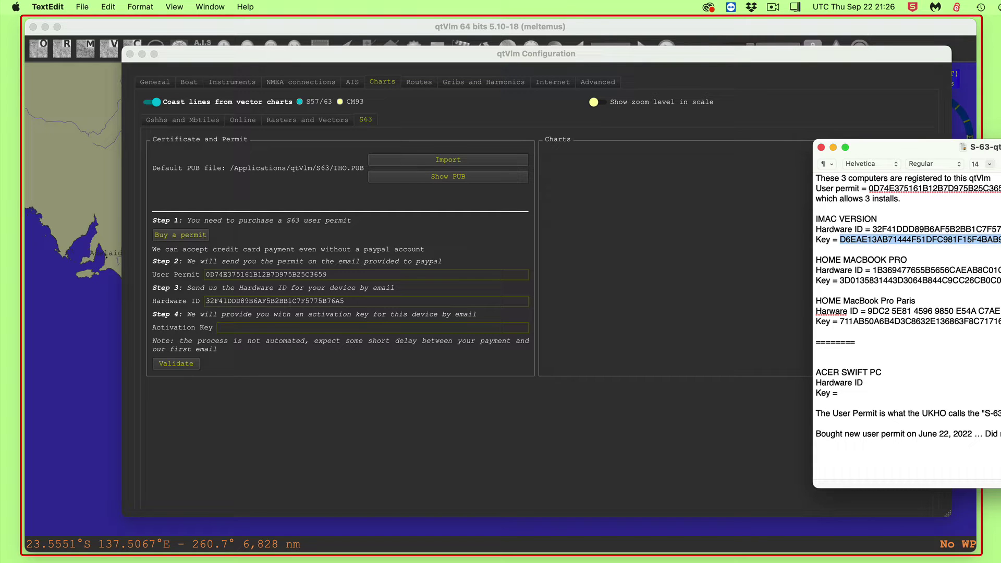
key(super+c)
click(231, 327)
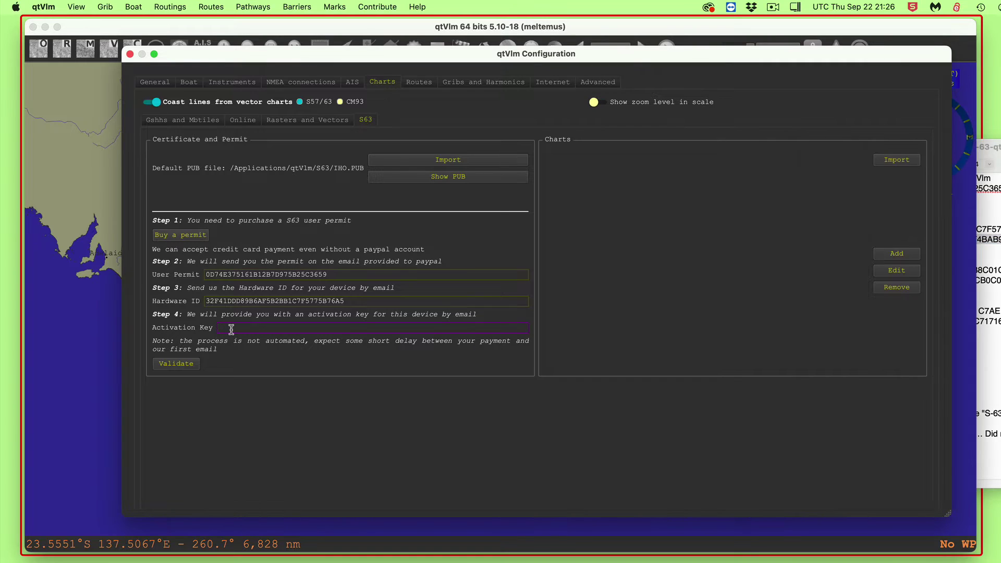
key(super+v)
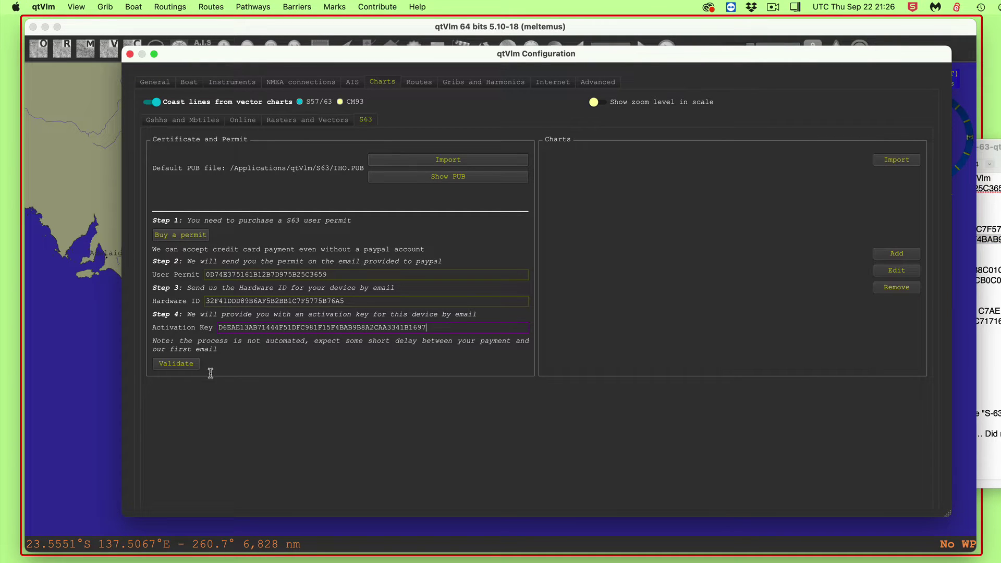
Validate the permit and activation key as OK, then apply the S63 settings and close configuration.
click(177, 363)
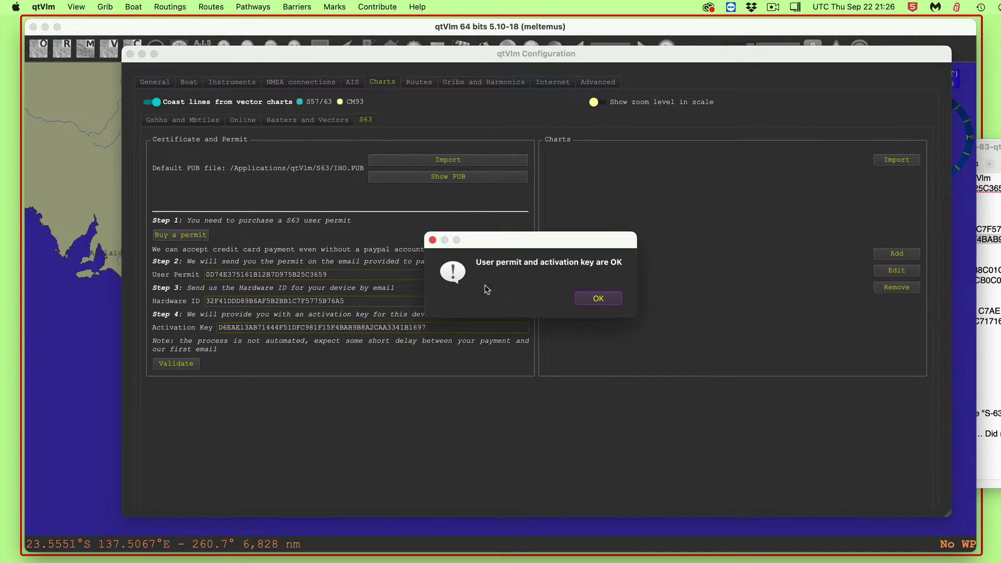
click(598, 299)
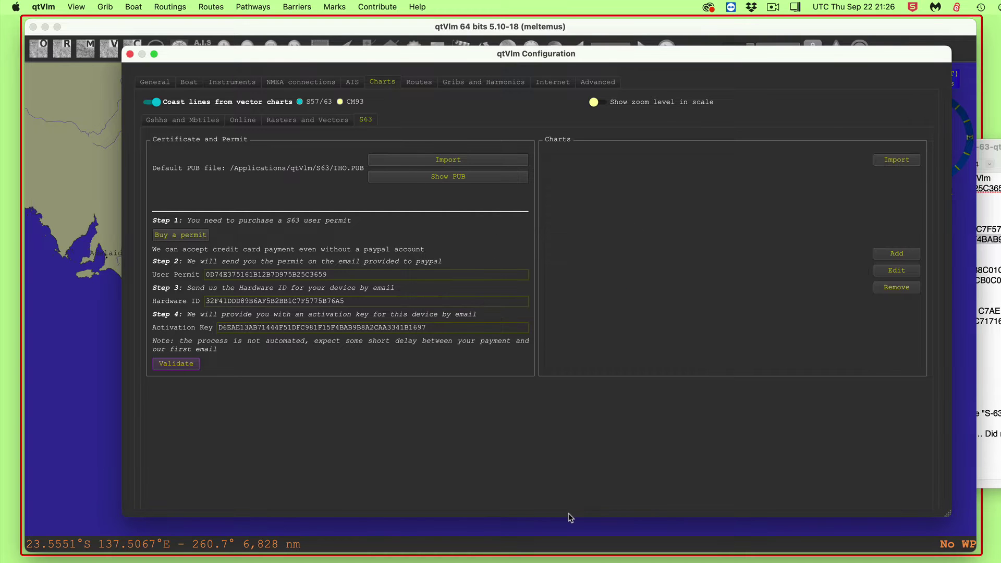
key(super+Tab)
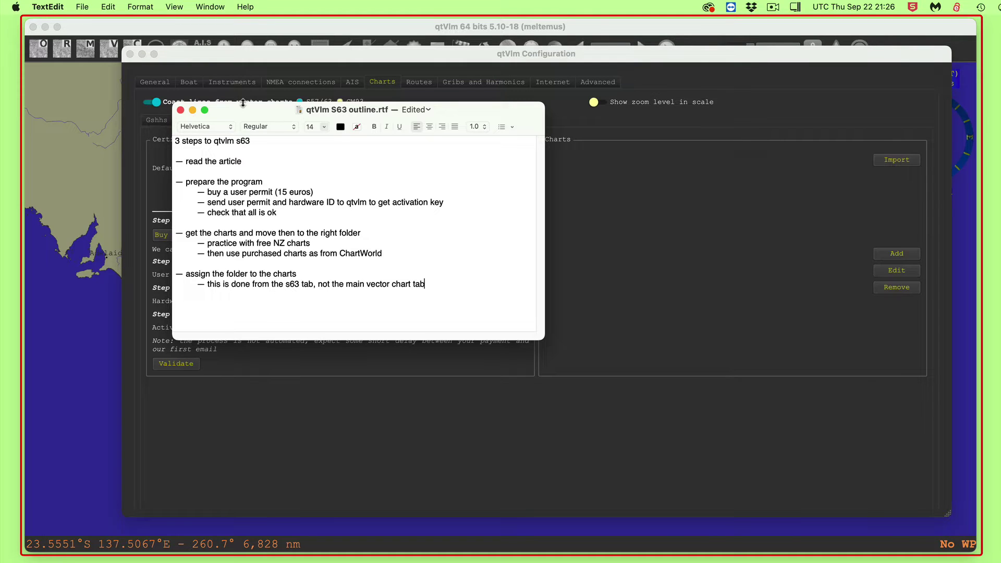
drag(243, 109, 802, 493)
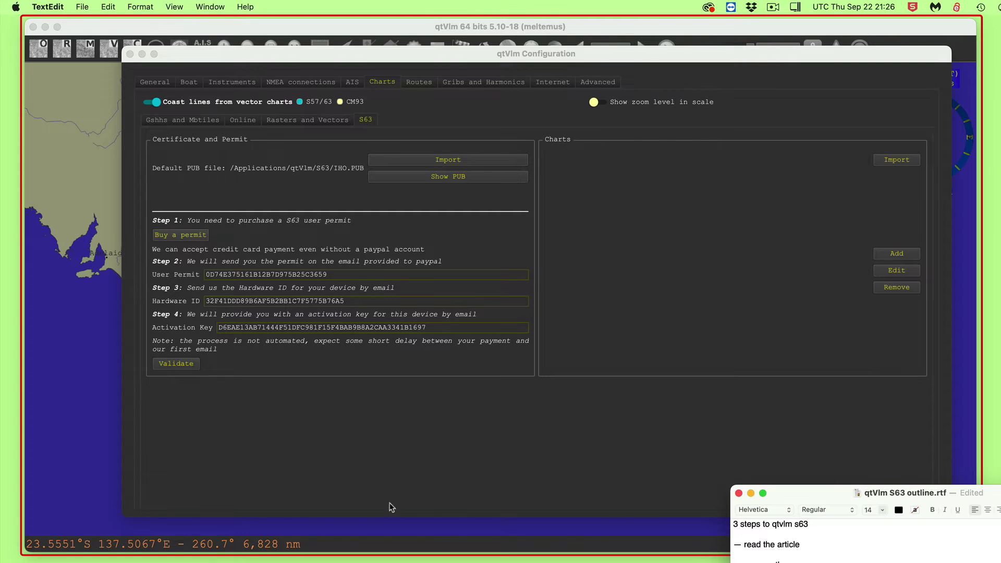
drag(818, 498, 991, 562)
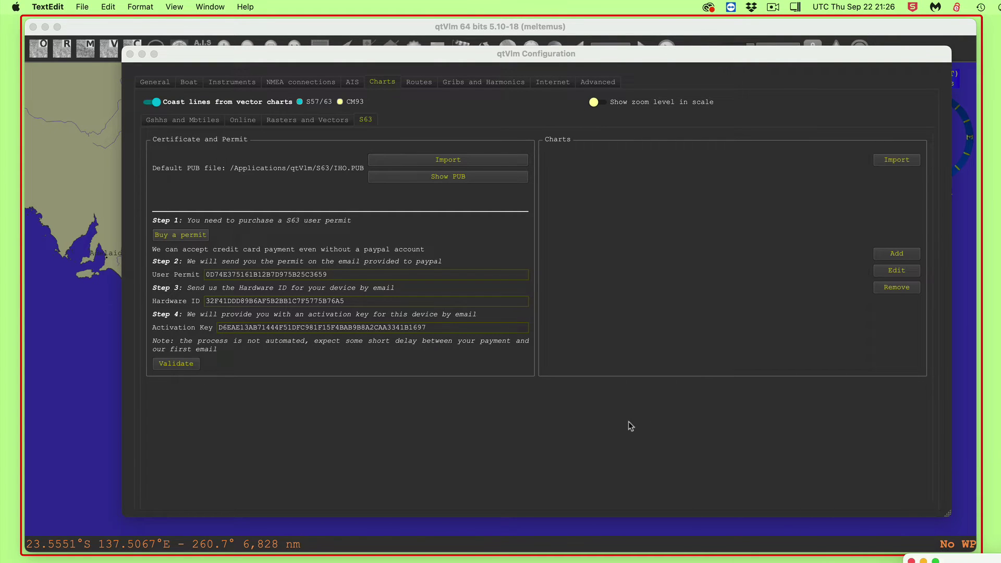
scroll(611, 443, down, 3)
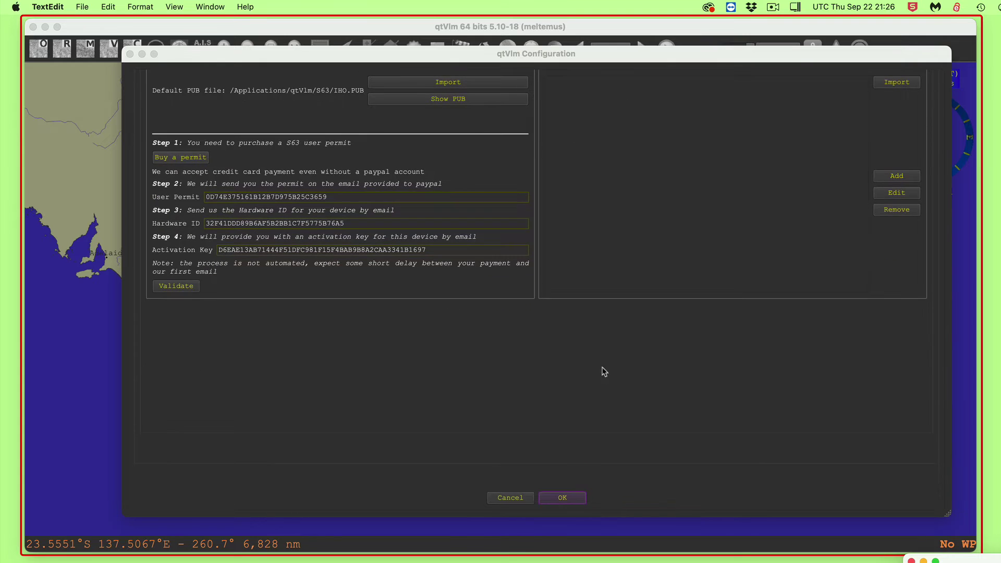
click(563, 497)
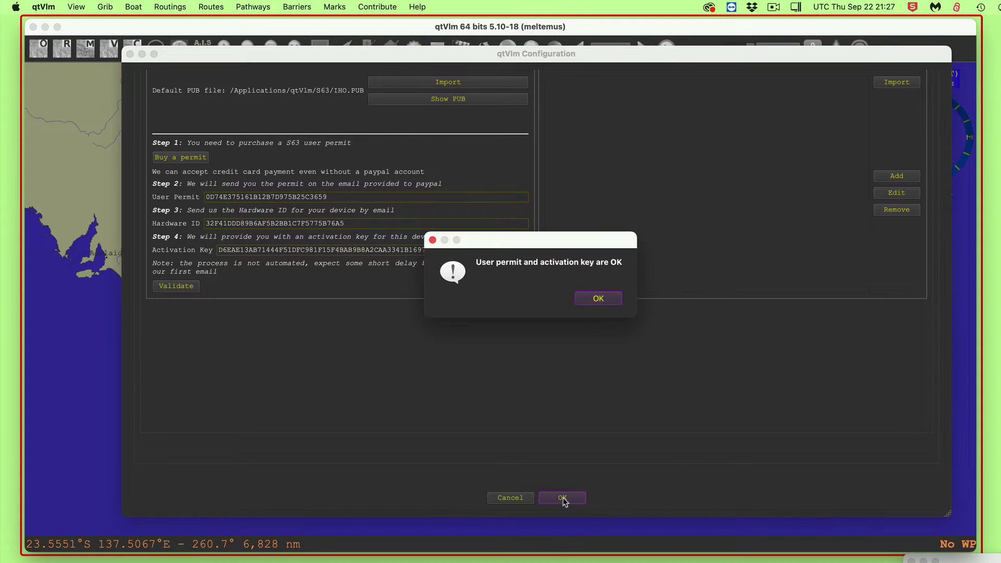
click(598, 298)
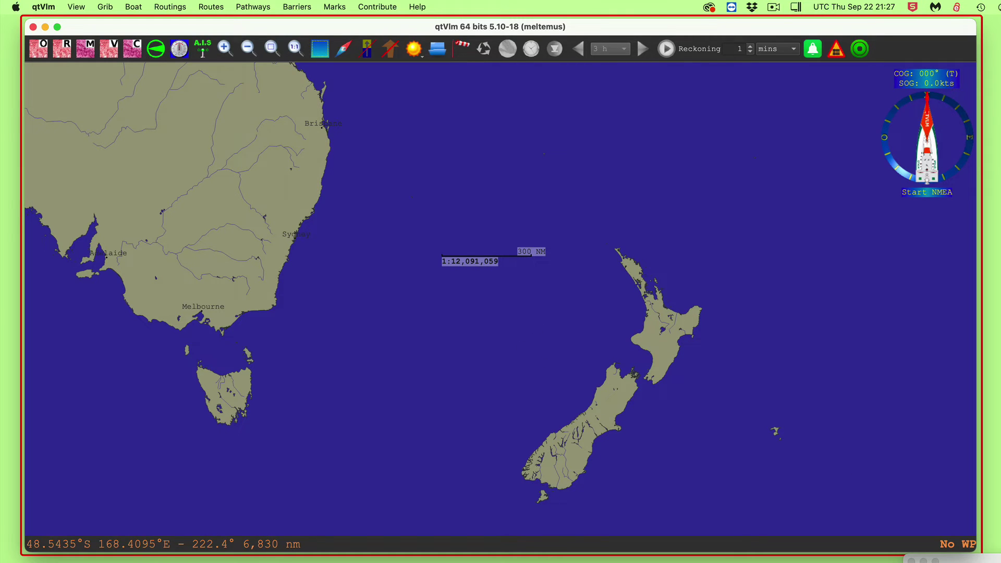
In Finder, go to Applications › qtVlm › S63, which holds only the 578-byte IHO.PUB.
drag(923, 559, 993, 560)
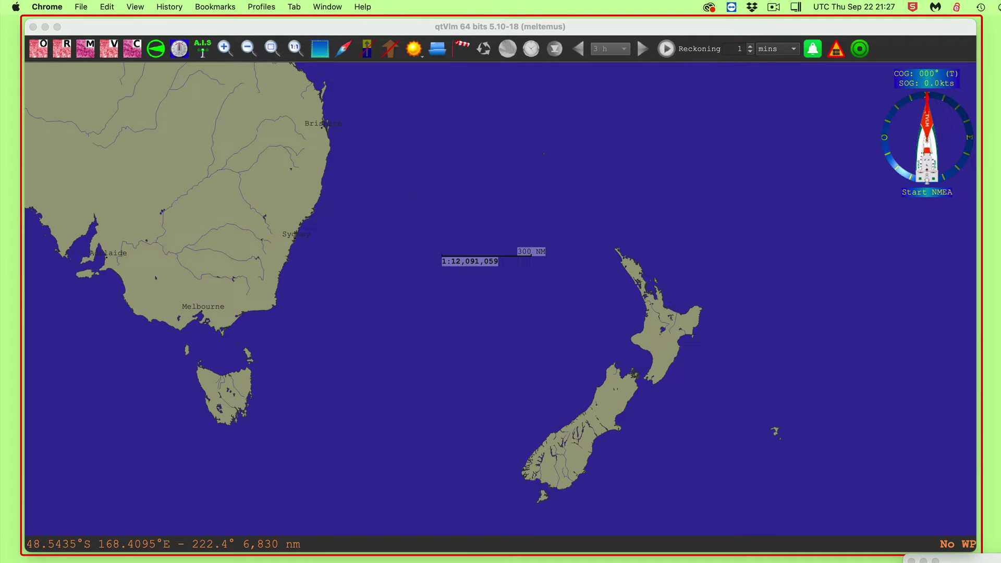
key(super+Tab)
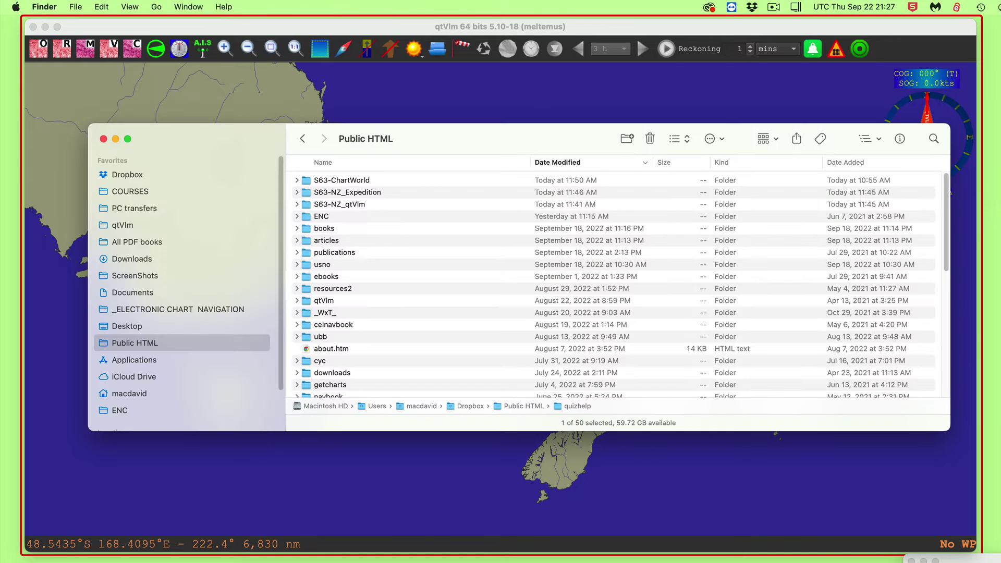
drag(238, 149, 219, 126)
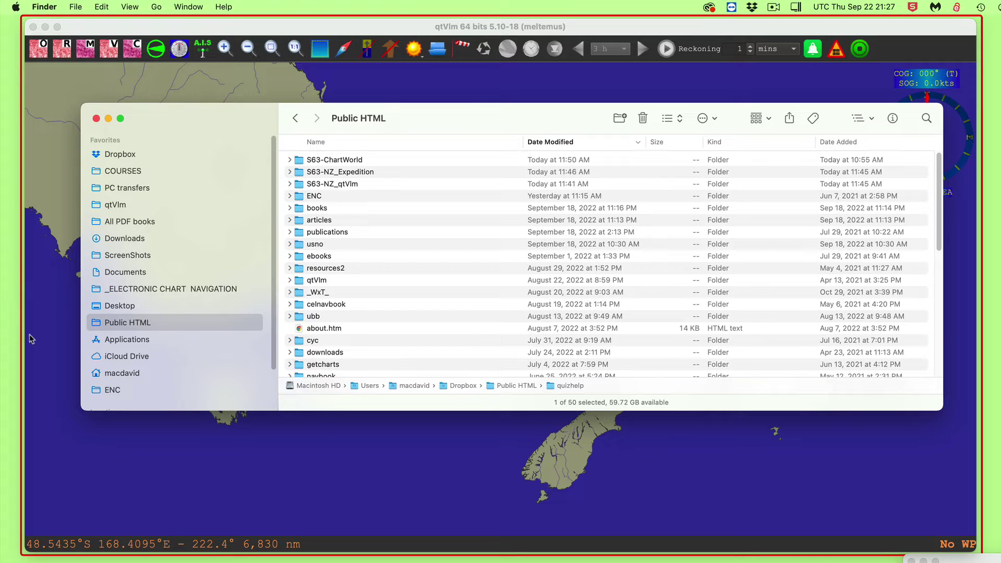
click(134, 342)
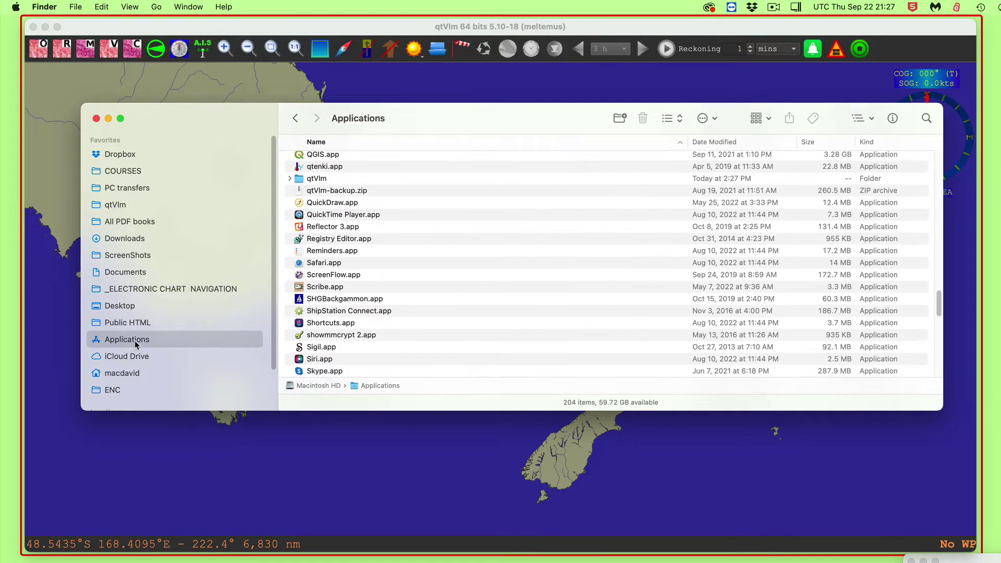
click(300, 181)
double_click(300, 180)
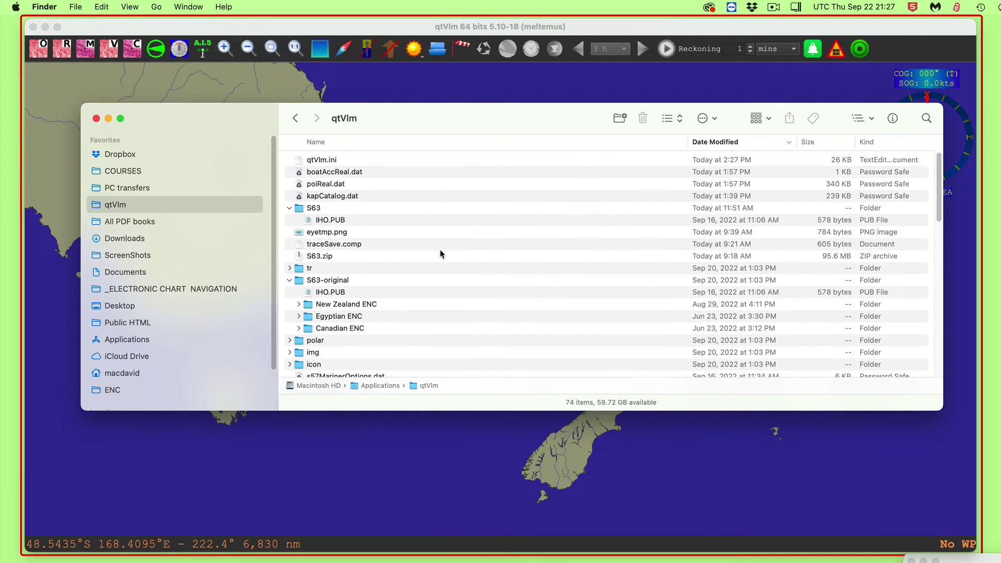
double_click(301, 208)
drag(408, 128, 405, 119)
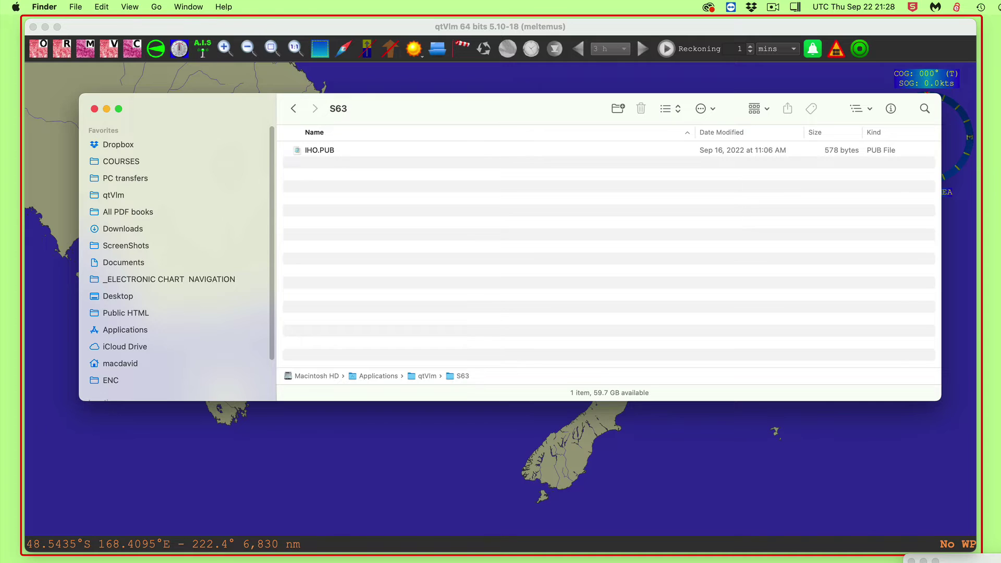
Switch to the Windows 10 virtual machine and show Local Disk (C:) in File Explorer.
click(414, 49)
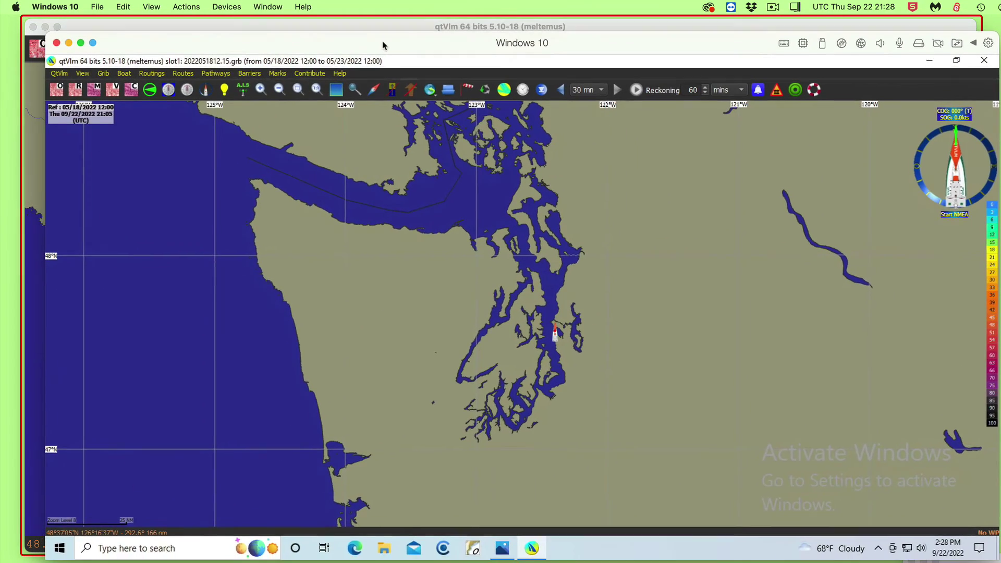
drag(383, 46, 390, 39)
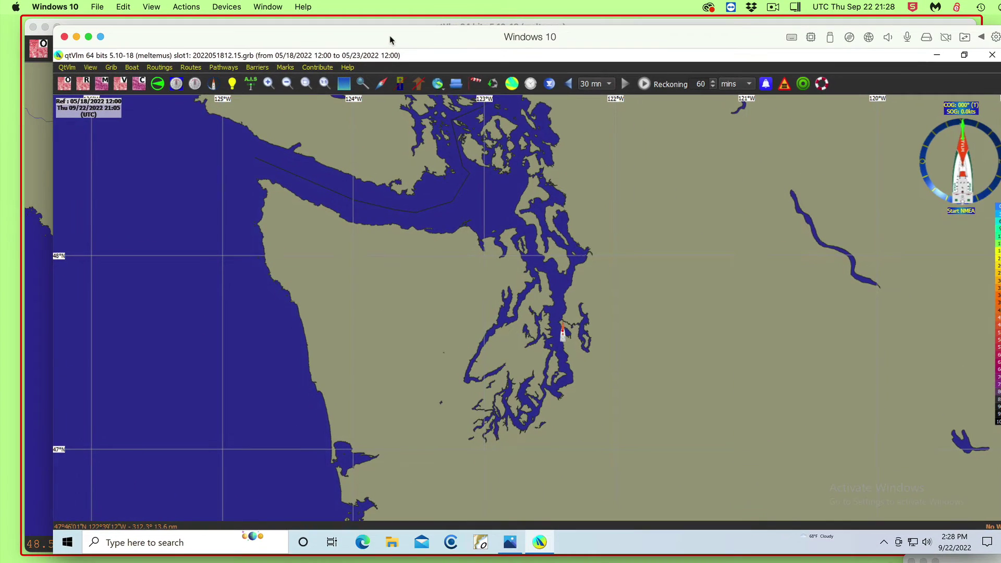
click(392, 543)
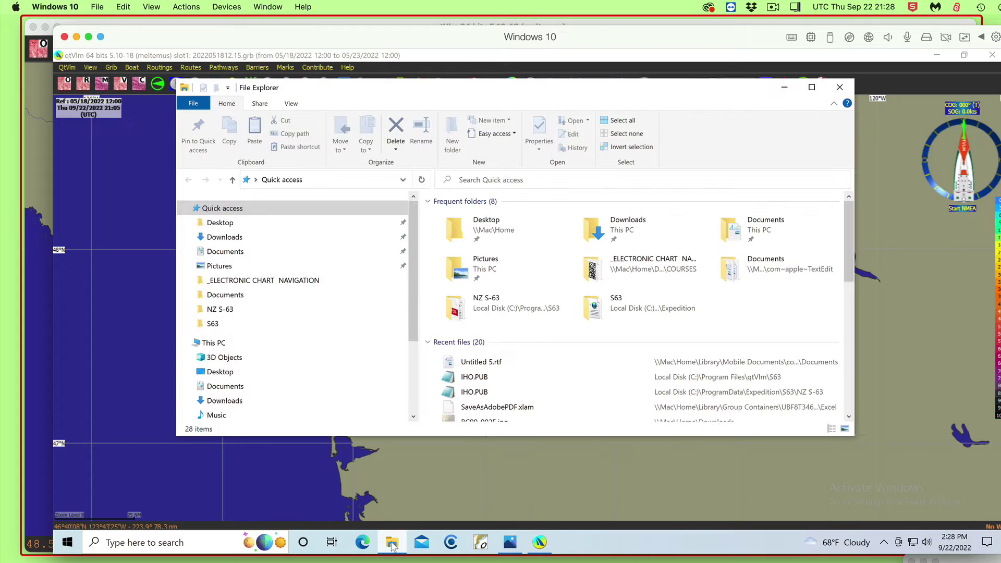
scroll(266, 381, down, 3)
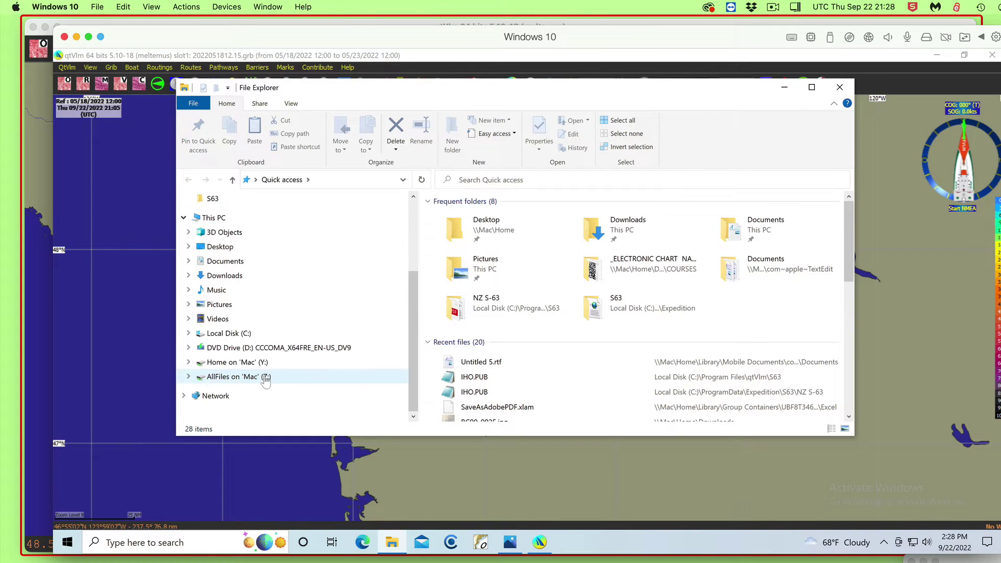
click(251, 336)
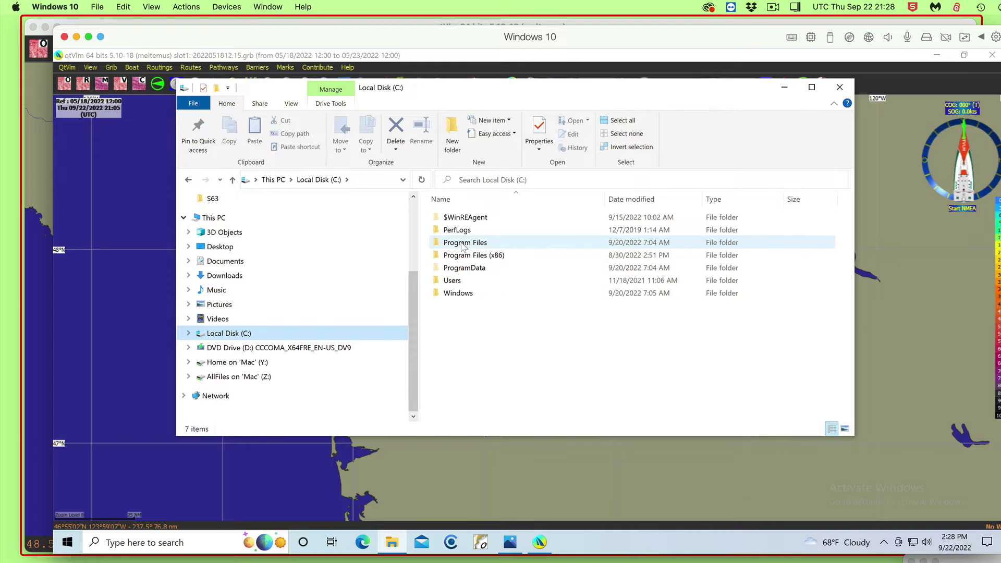
Navigate through Program Files and qtVlm into the S63 folder containing IHO.PUB.
double_click(465, 243)
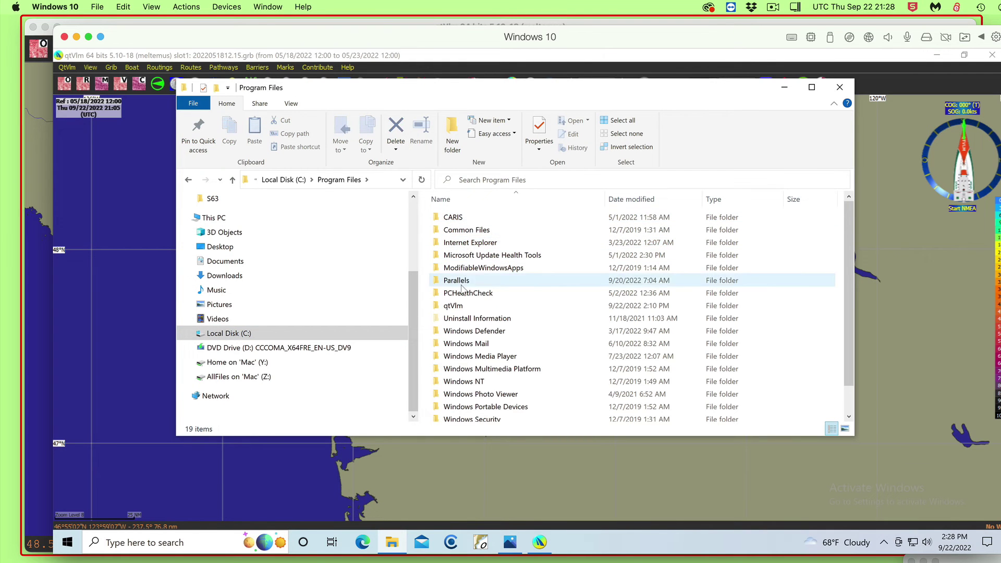
double_click(455, 306)
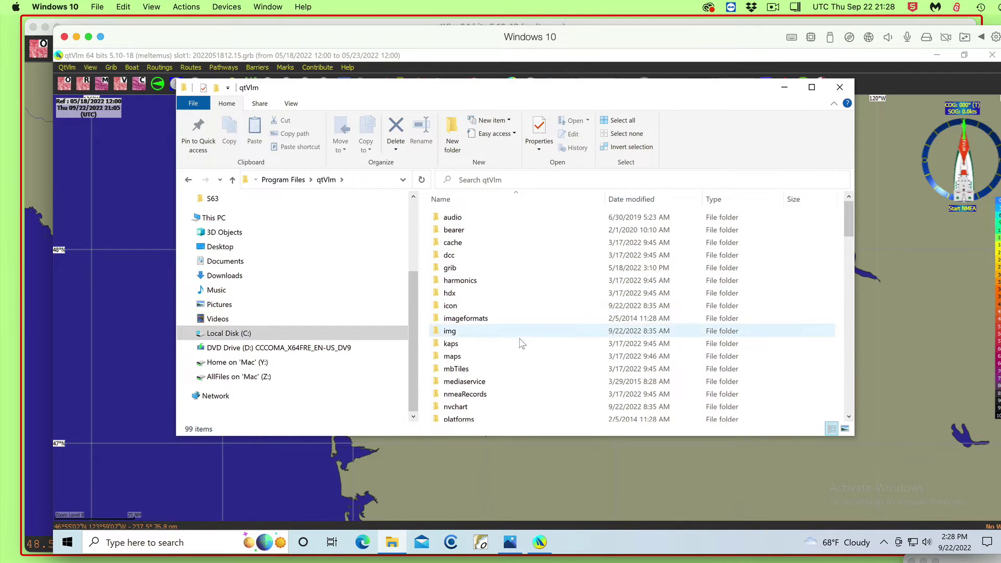
scroll(516, 323, down, 10)
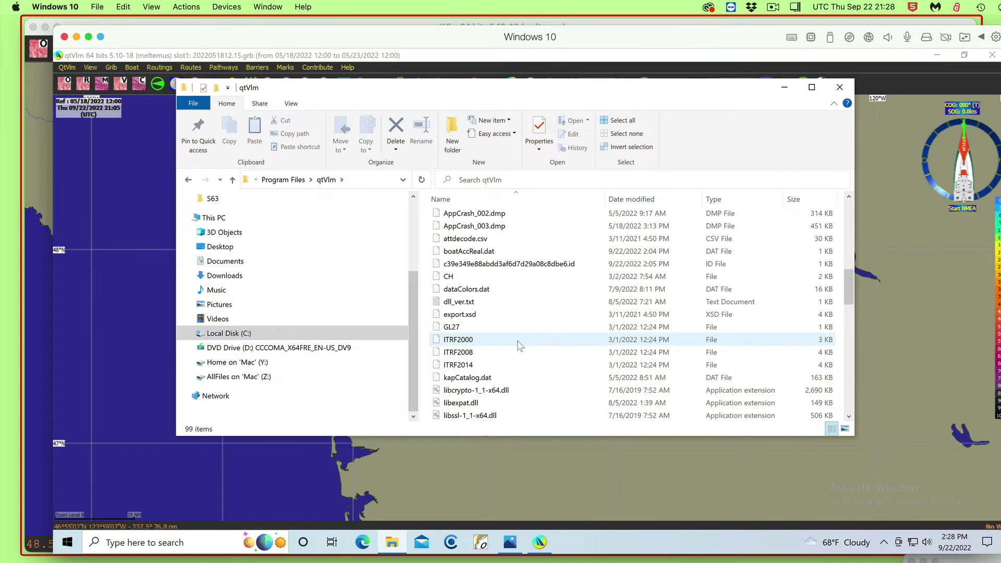
scroll(519, 345, up, 9)
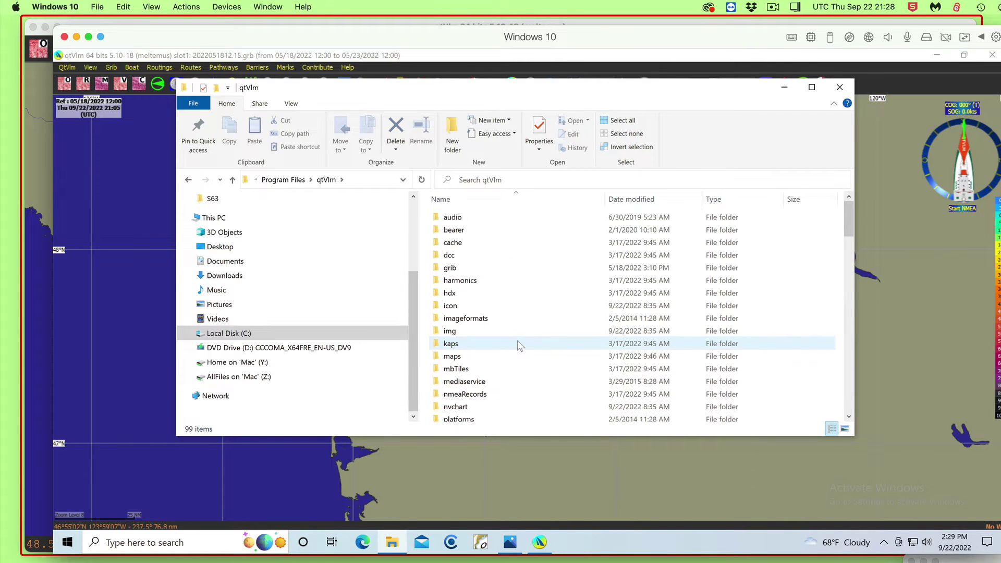
scroll(520, 345, down, 2)
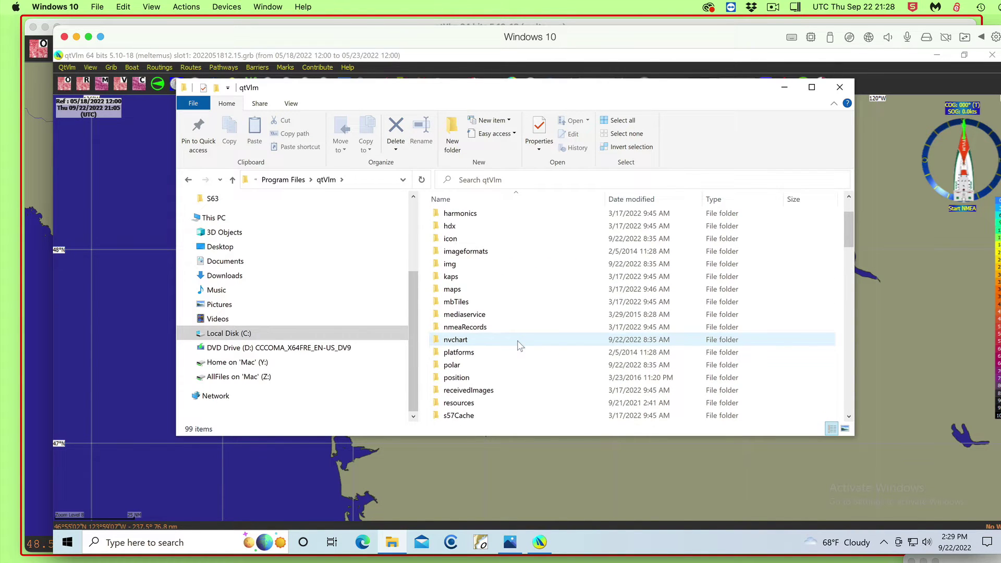
scroll(519, 346, down, 2)
double_click(479, 353)
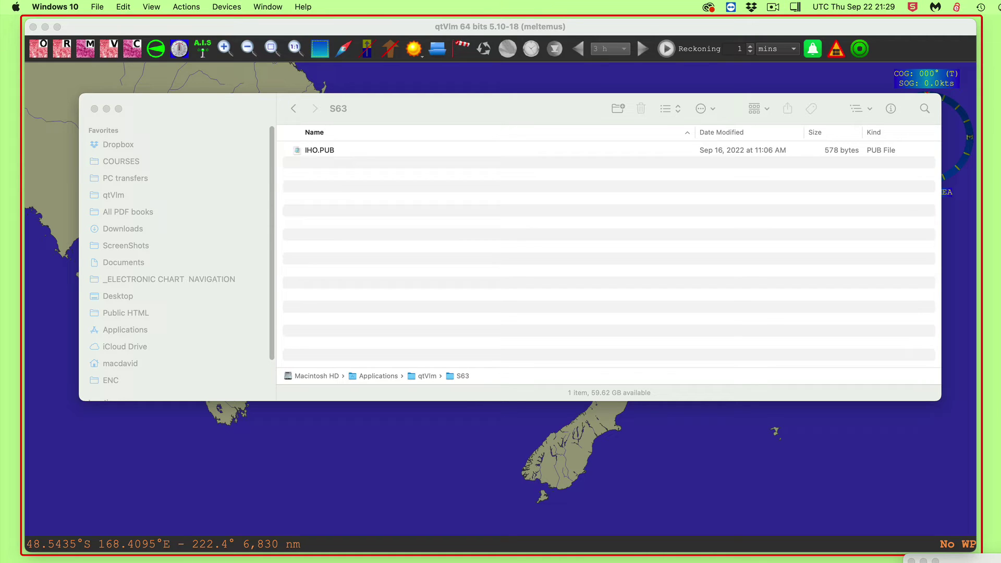
Open a new Finder window and place it below the qtVlm S63 window.
key(super+Tab)
key(super+m)
drag(202, 121, 280, 103)
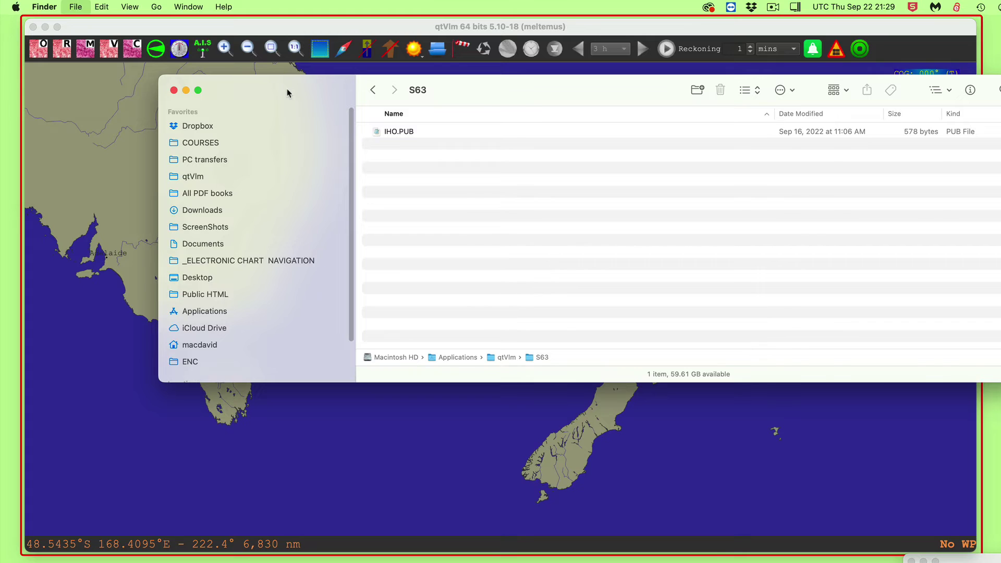
key(super+n)
drag(374, 65, 300, 205)
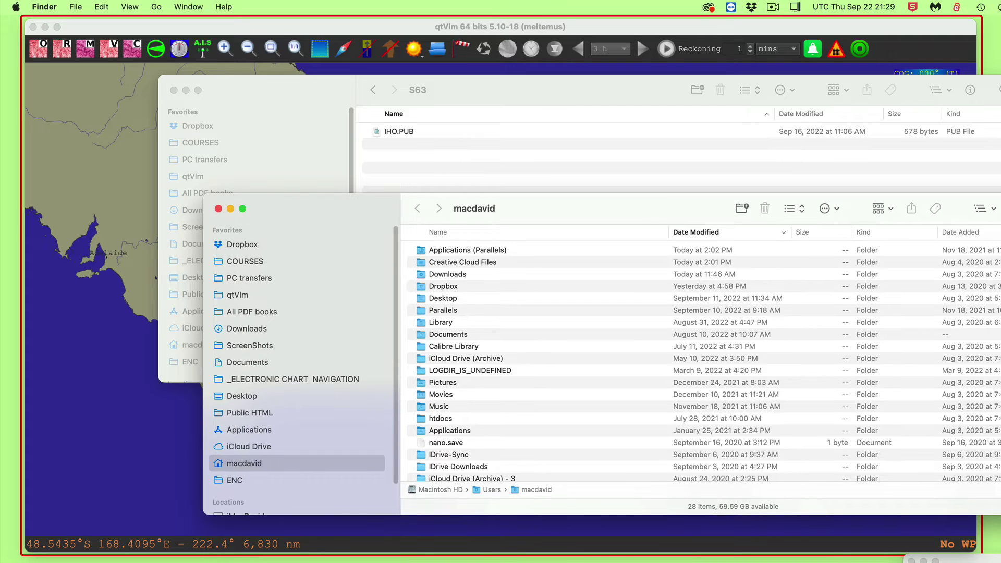
Move the Windows 10 window aside and show the Public HTML folder with its S63 chart folders.
key(super+Tab)
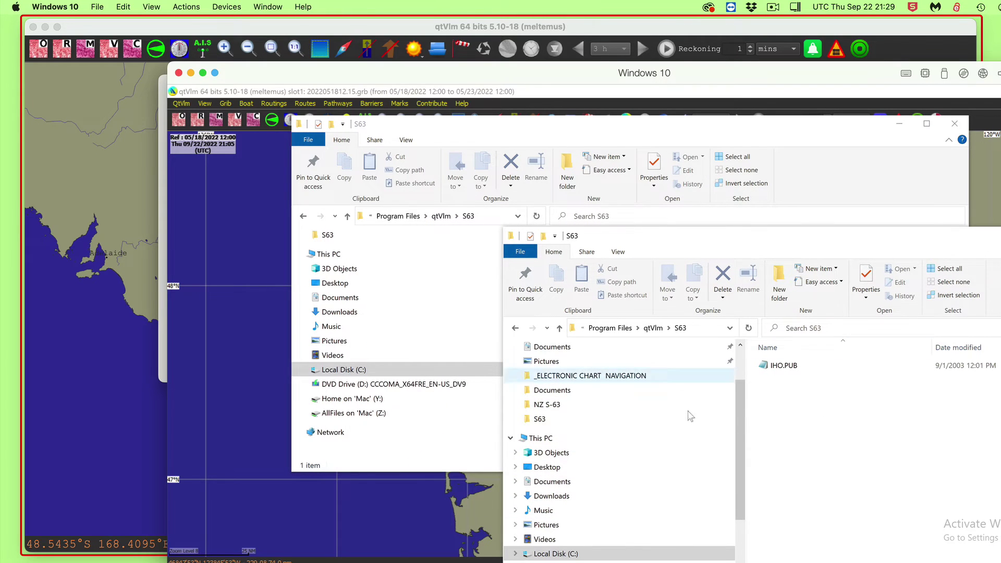
drag(399, 72, 1000, 560)
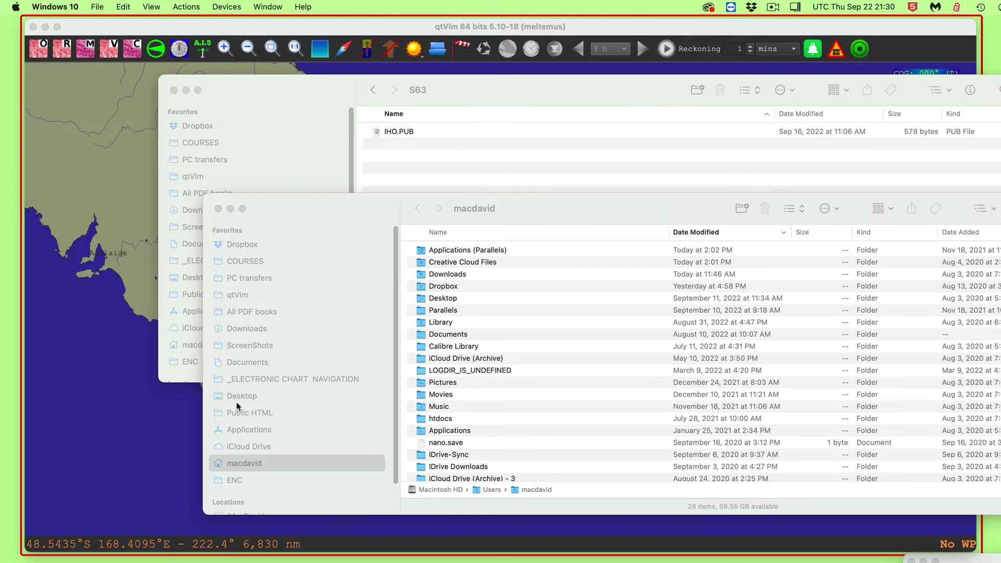
click(252, 416)
click(252, 415)
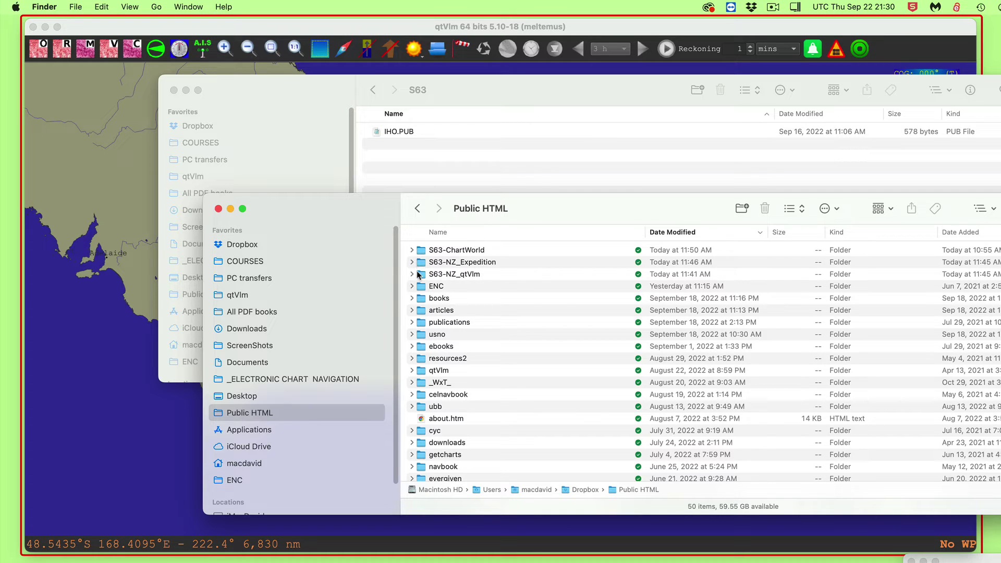
Expand S63-NZ_qtVlm to list ENC.PMT, PERMIT.TXT, the certificate PDF and two NZENC zips, and open it in a new tab.
click(411, 274)
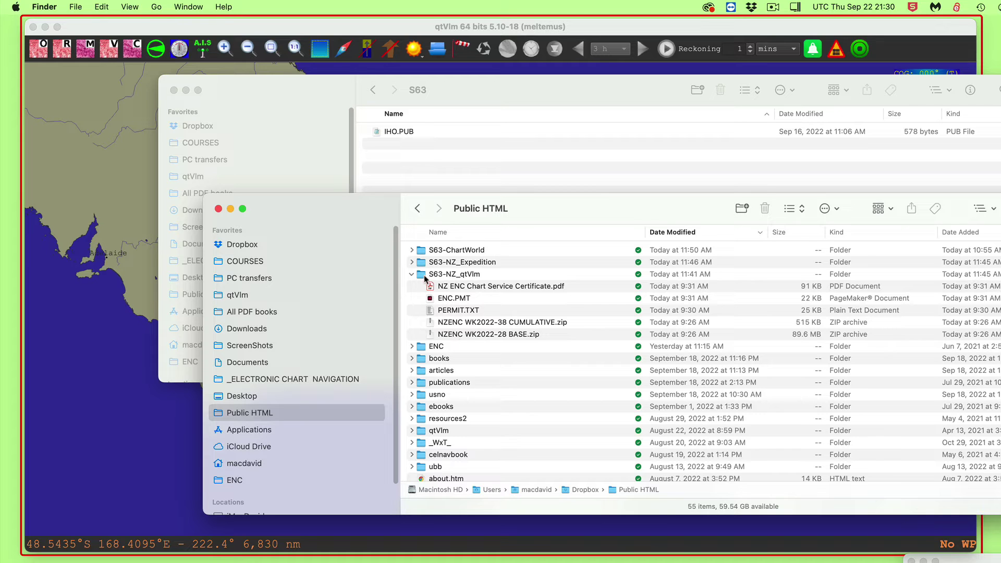
drag(386, 214, 737, 246)
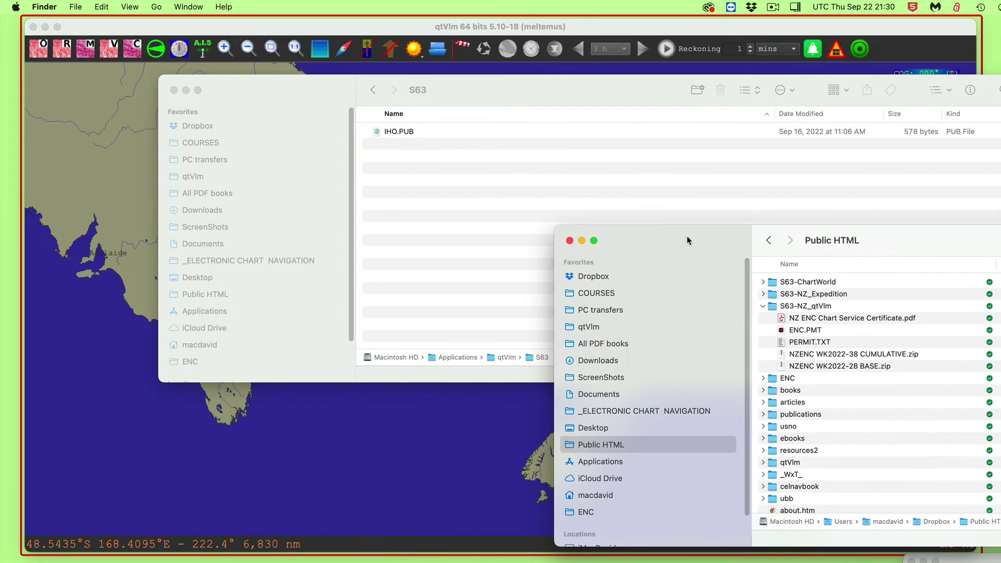
click(773, 308)
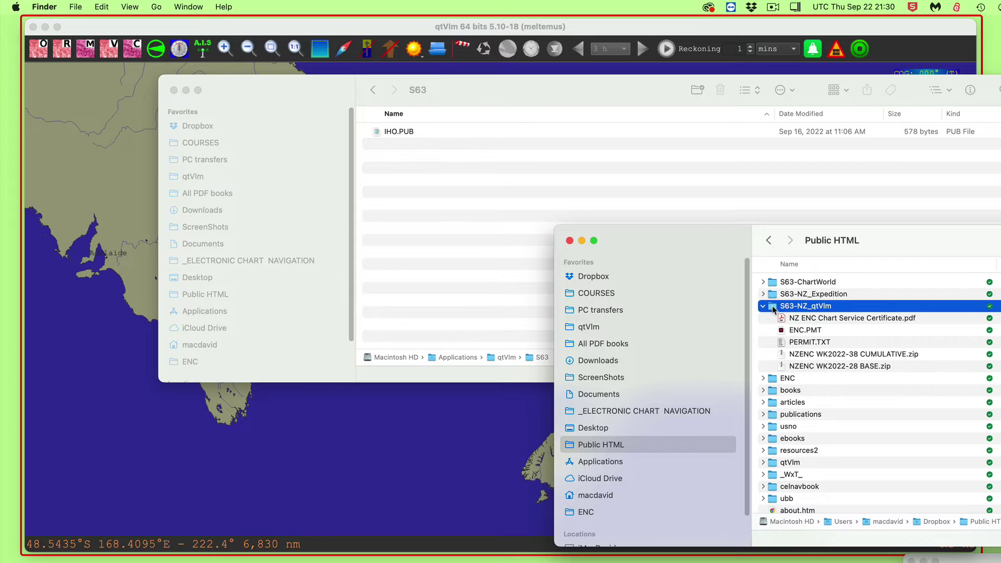
right_click(774, 309)
click(803, 315)
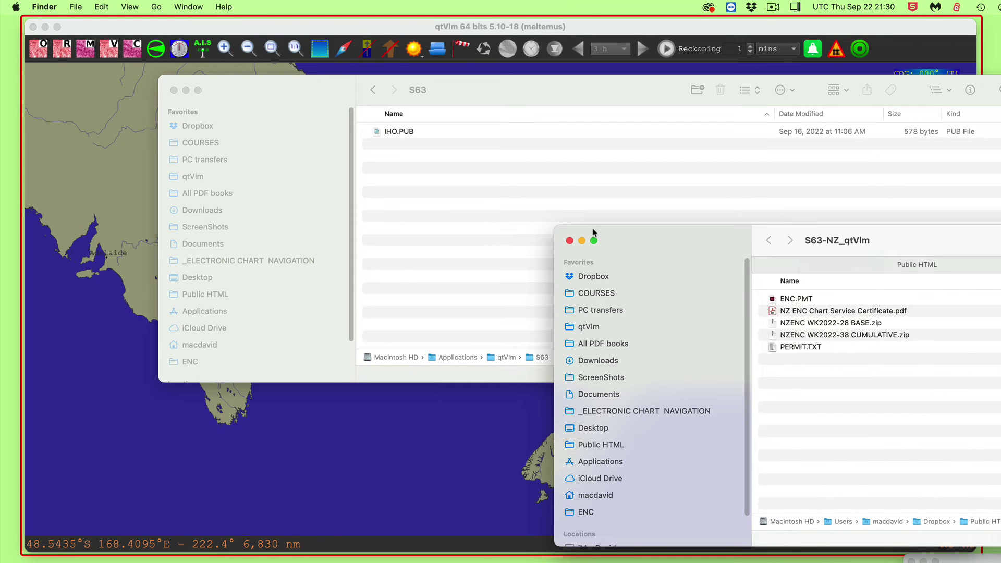
Check the qtVlm folder, then return to Public HTML and select S63-NZ_qtVlm.
click(605, 326)
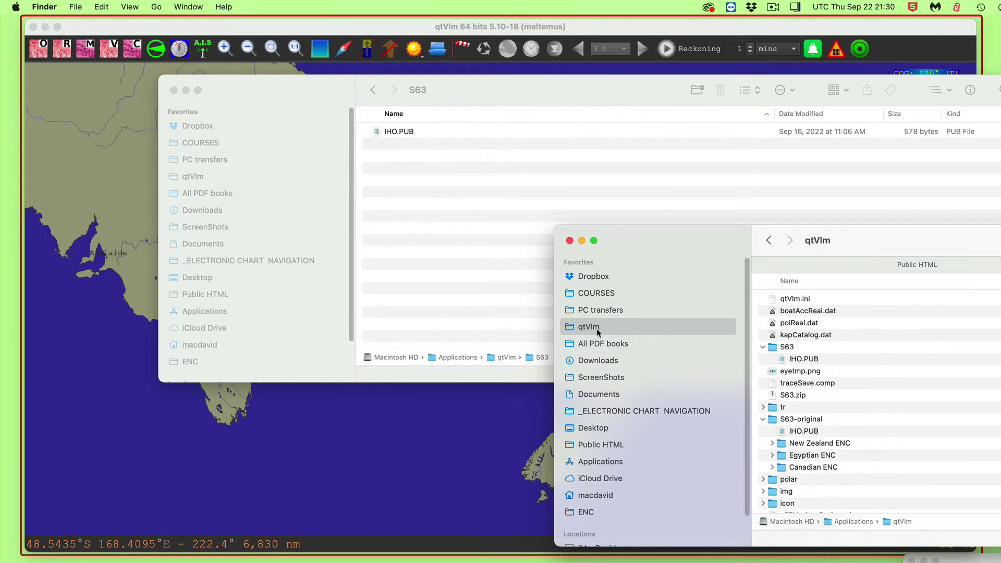
click(610, 445)
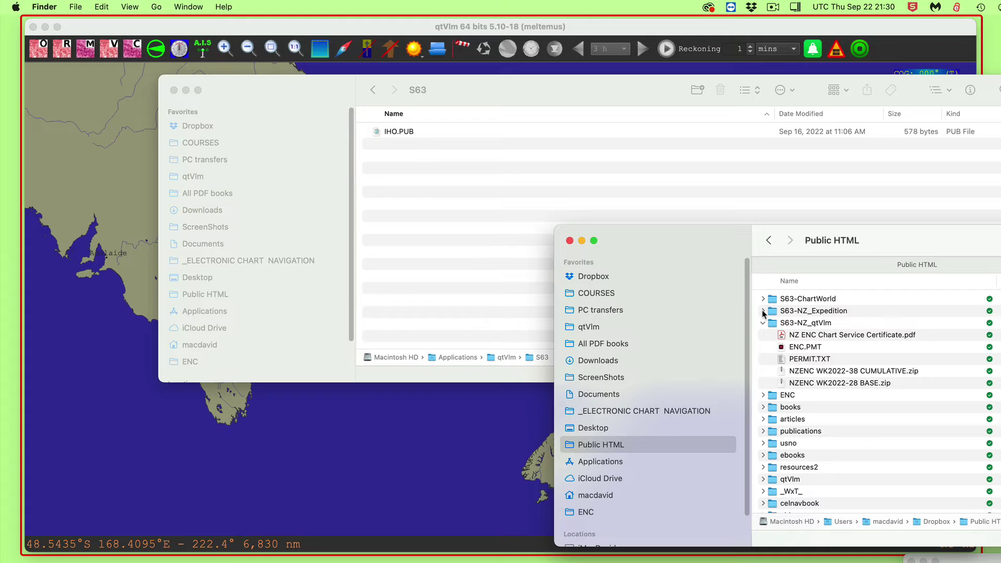
click(774, 325)
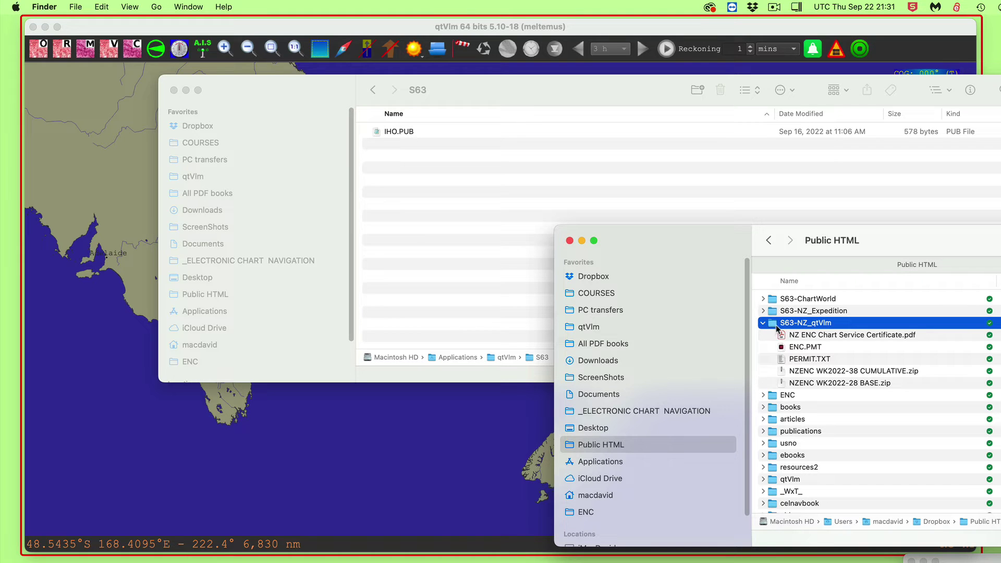
Copy S63-NZ_qtVlm, paste it into qtVlm's S63 folder beside IHO.PUB, and expand it.
right_click(776, 329)
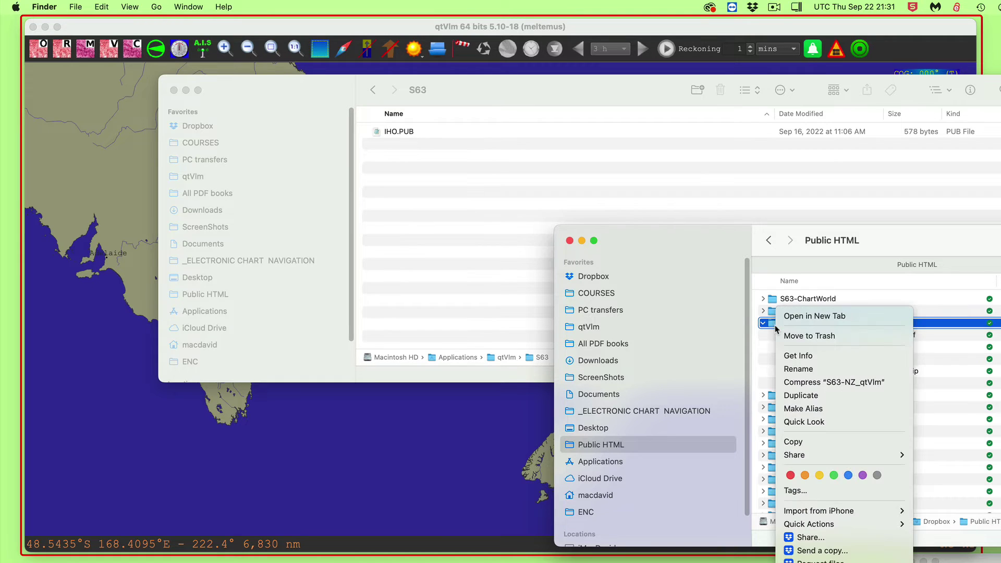
click(798, 444)
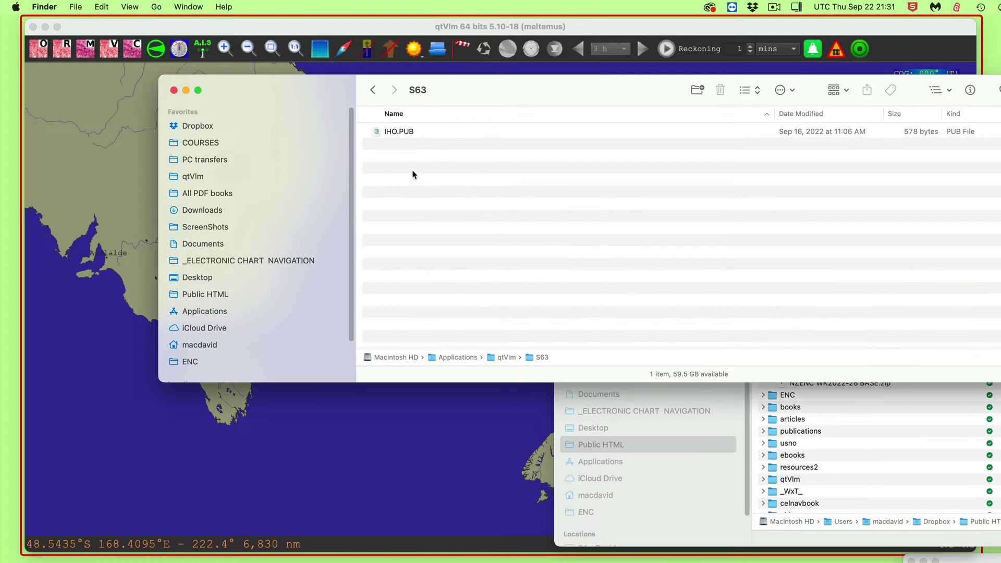
click(413, 177)
right_click(397, 158)
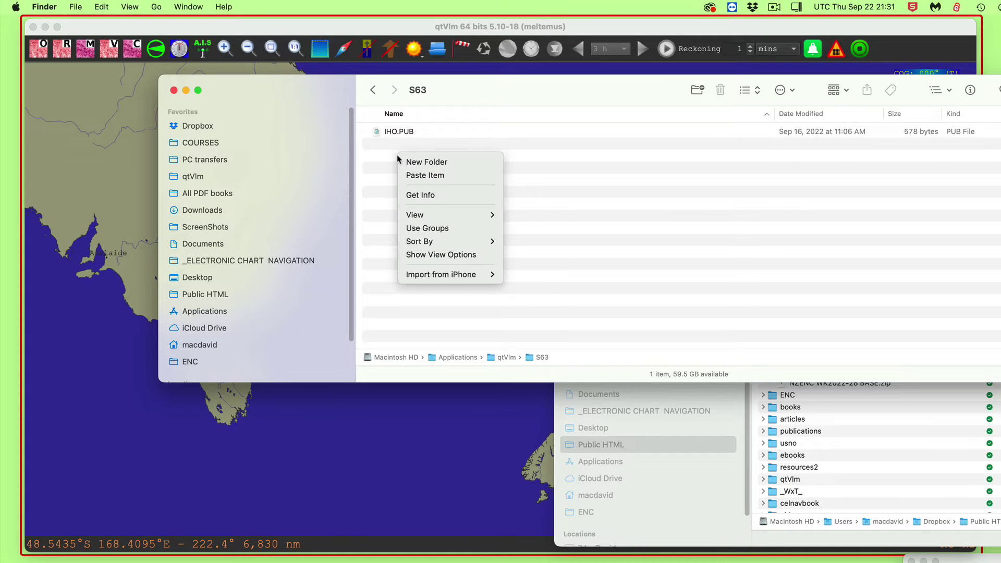
click(427, 176)
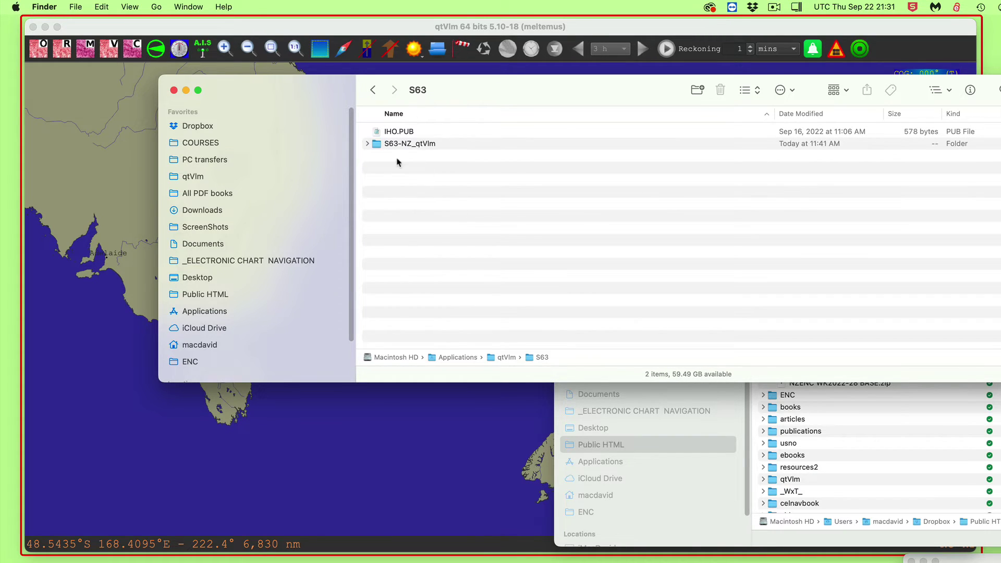
click(367, 144)
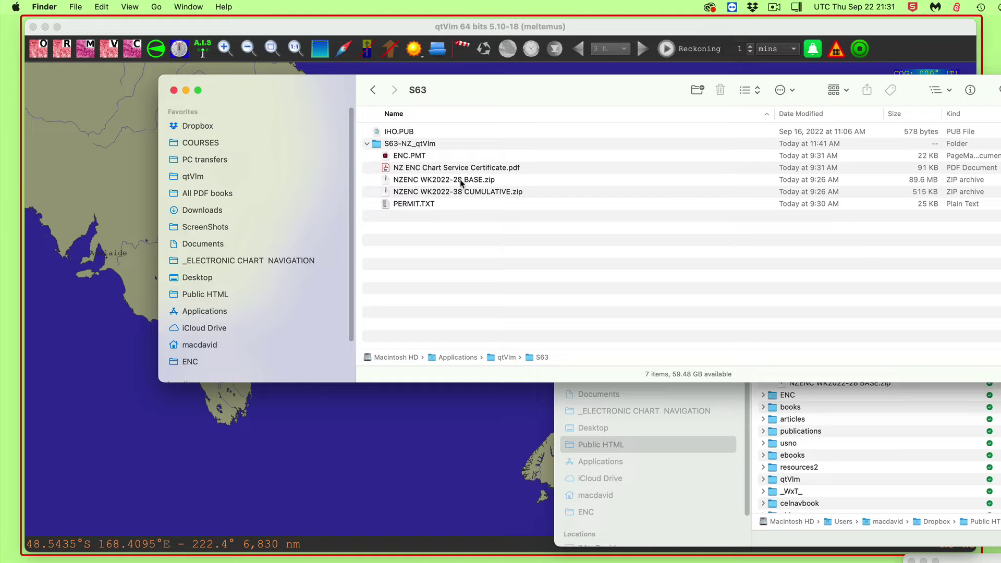
Extract the NZENC WK2022-28 BASE zip into a folder and trash the archive.
double_click(460, 181)
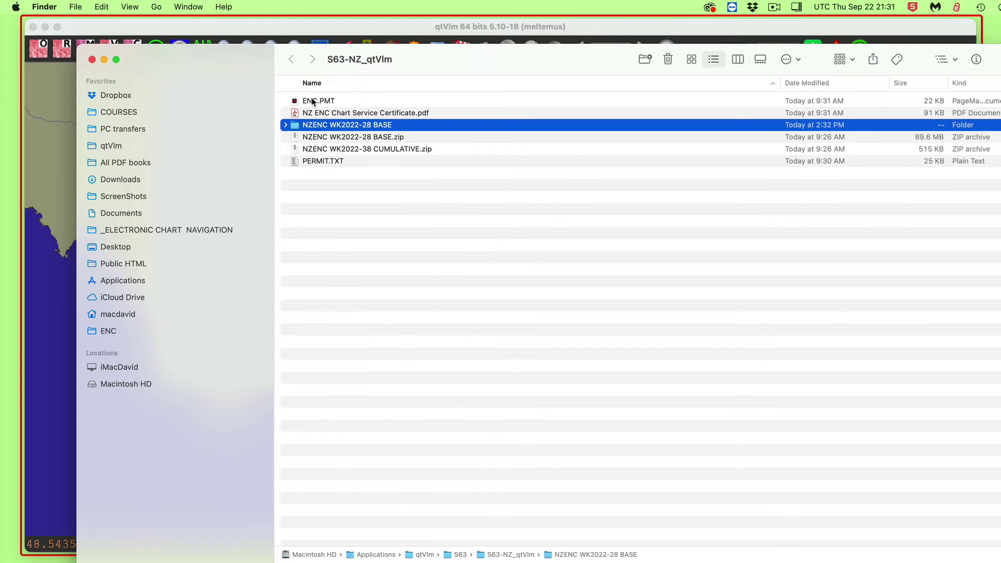
click(395, 140)
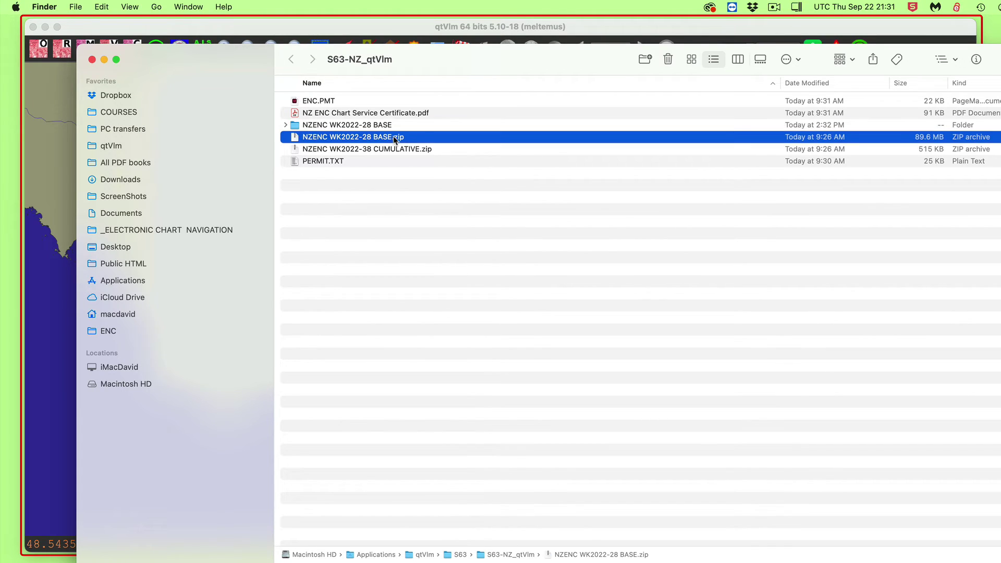
click(286, 125)
click(285, 126)
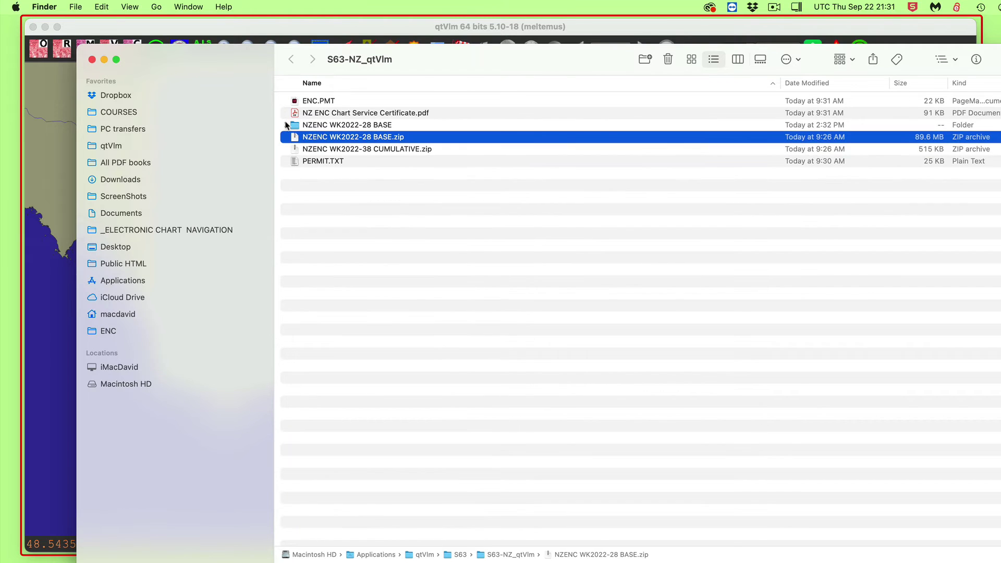
click(668, 60)
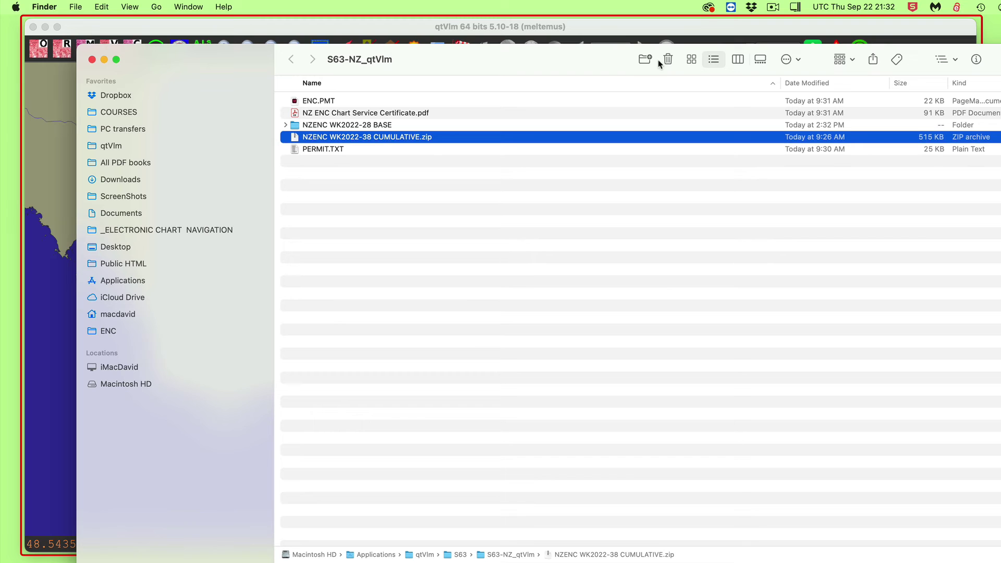
Extract the NZENC WK2022-38 CUMULATIVE zip into a folder and trash the archive.
double_click(400, 138)
click(372, 150)
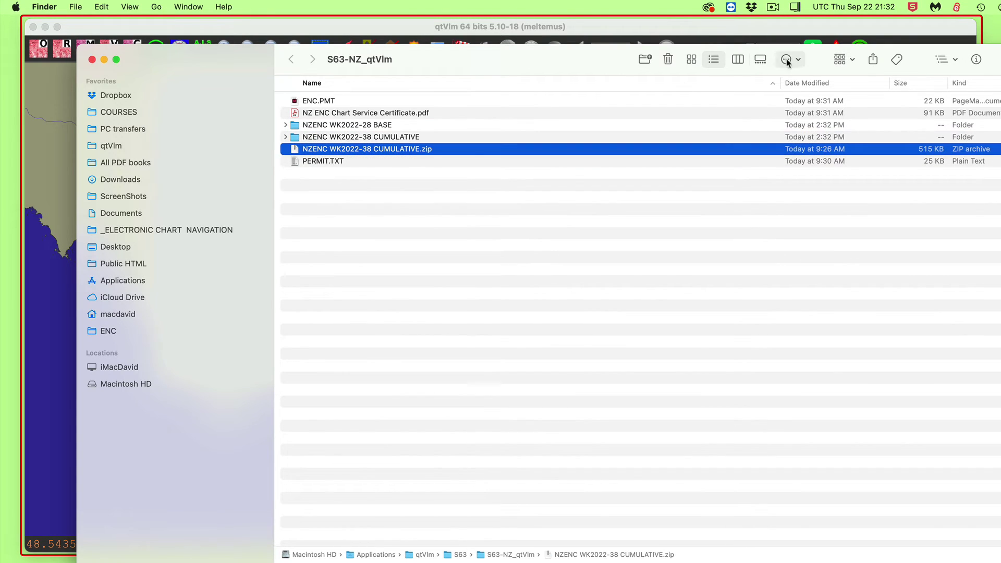
key(shift+Down)
click(668, 60)
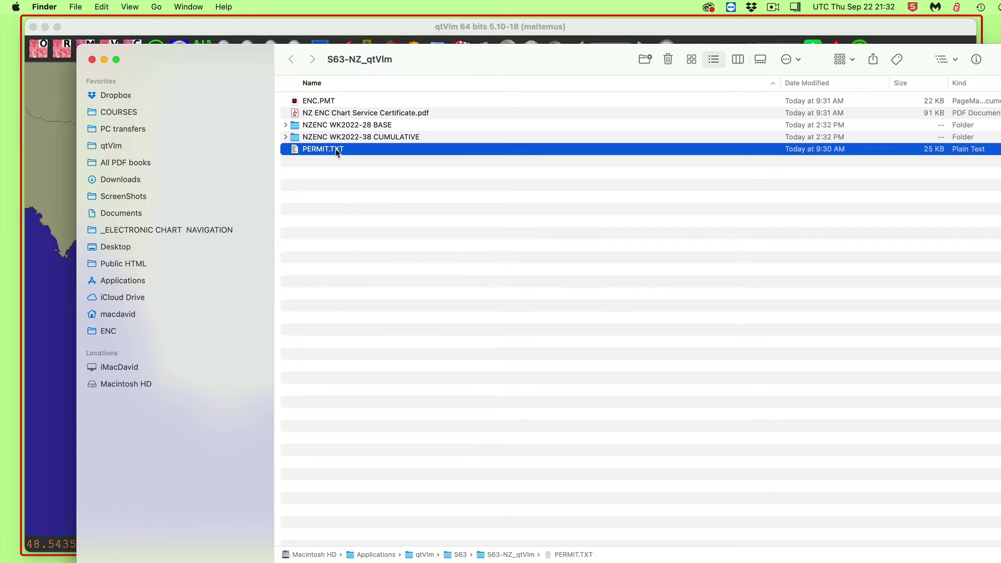
click(285, 126)
click(285, 125)
click(285, 137)
click(285, 137)
Return the S63 window to the qtVlm folder with the S63 listings collapsed.
double_click(451, 555)
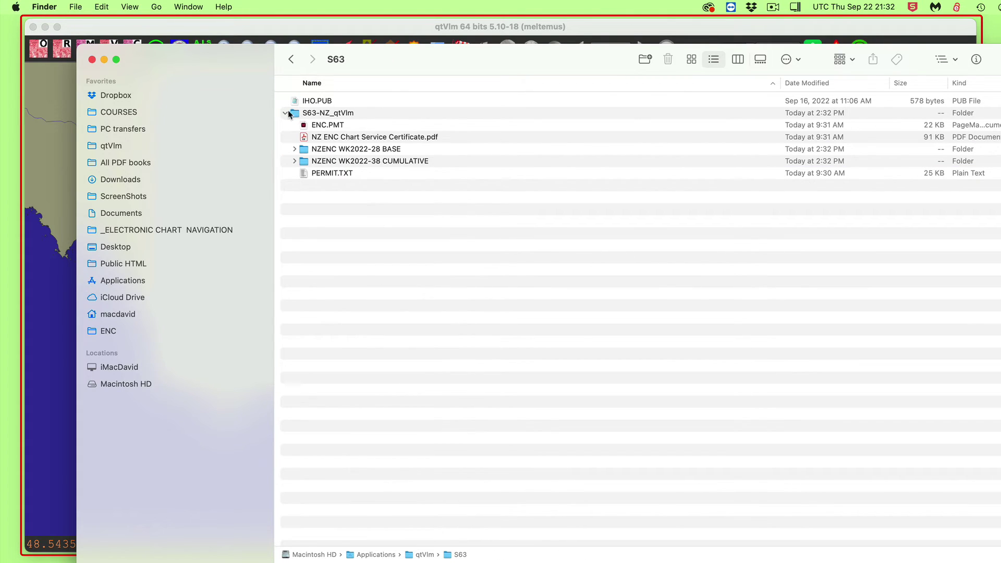
click(285, 113)
drag(234, 58, 508, 315)
click(509, 89)
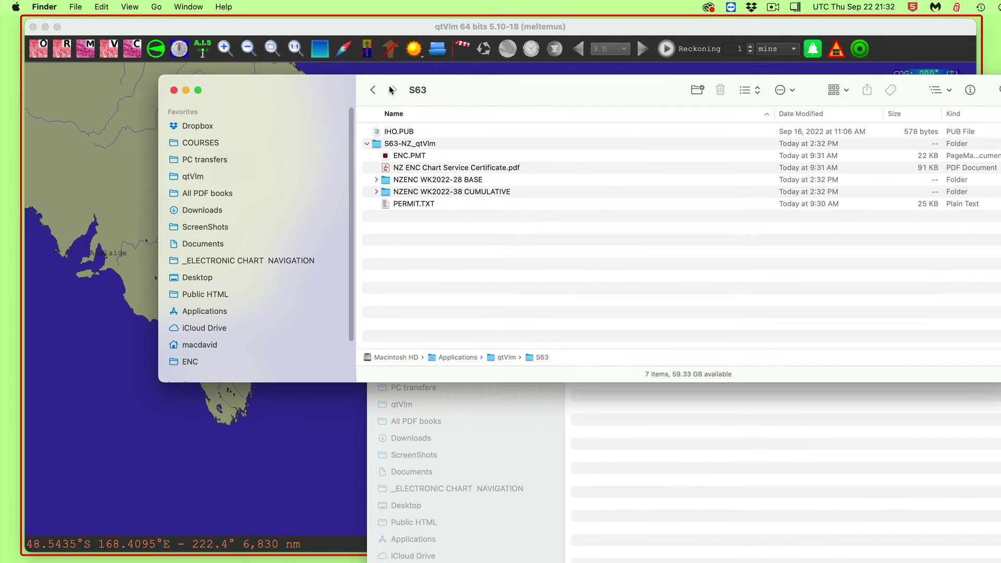
click(372, 90)
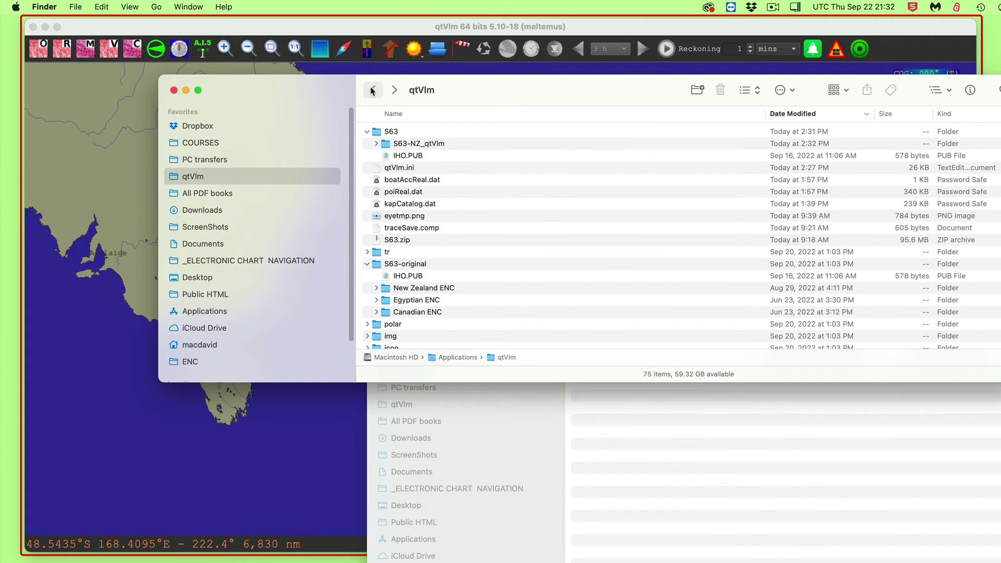
click(367, 131)
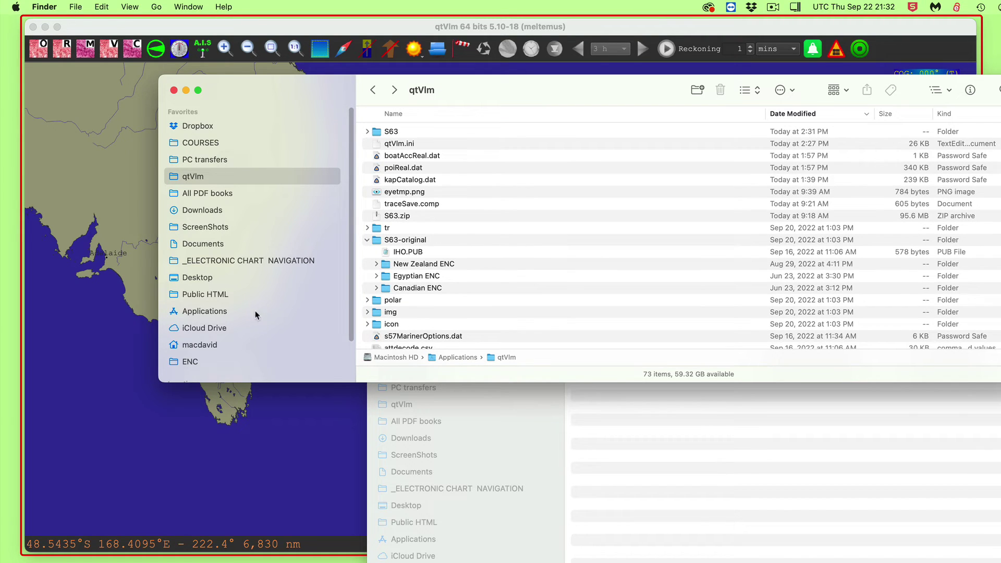
Show Public HTML and expand S63-ChartWorld to list ChartWorld purchases.rtf, Expedition_DC33684 and qtVlm_DC33817.
click(189, 294)
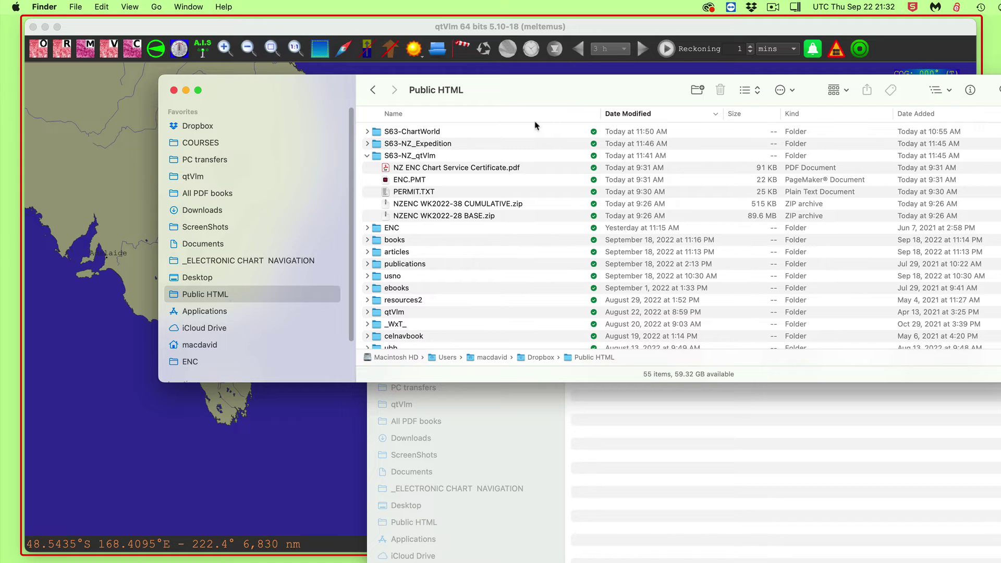
click(366, 156)
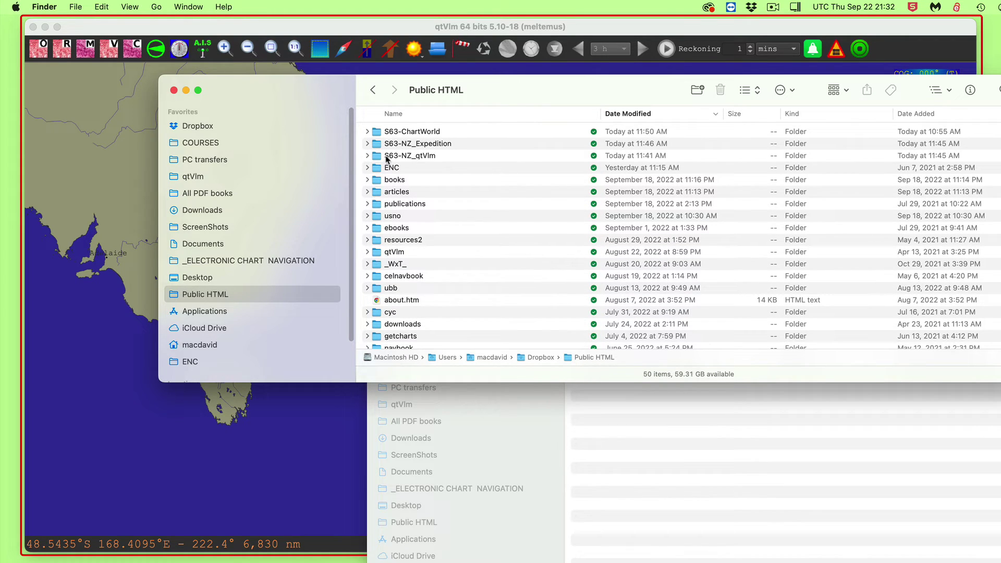
click(367, 132)
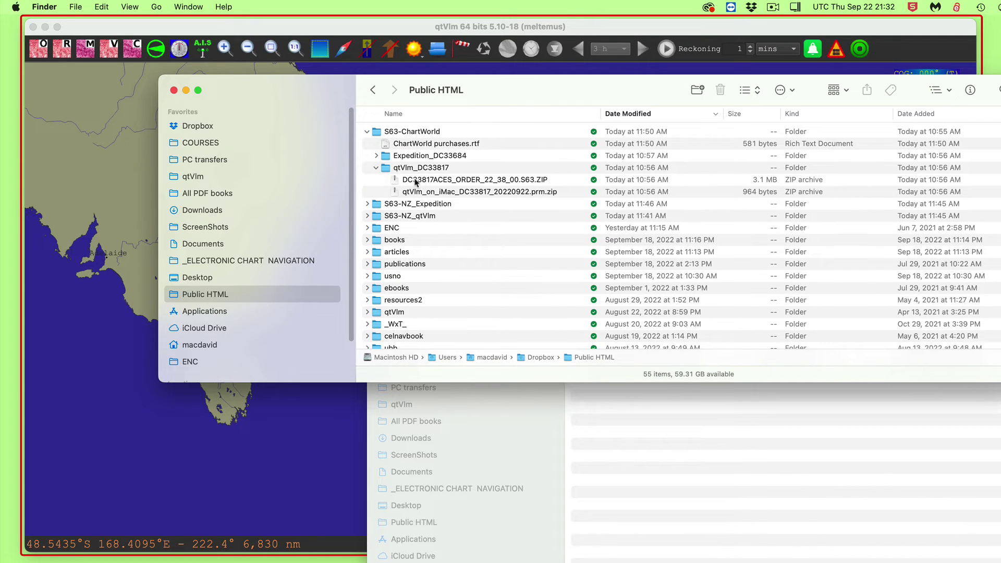
click(376, 167)
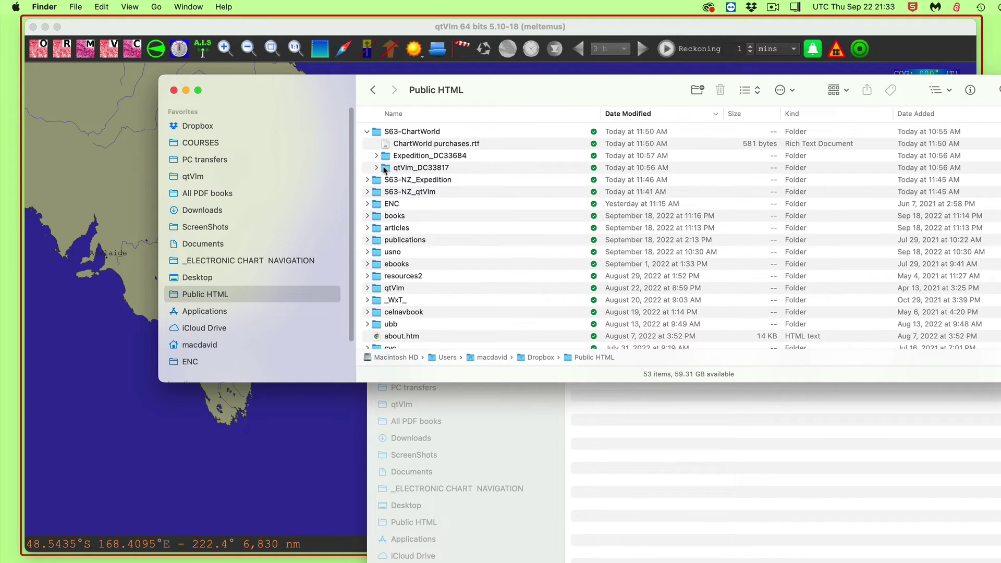
drag(327, 99, 854, 205)
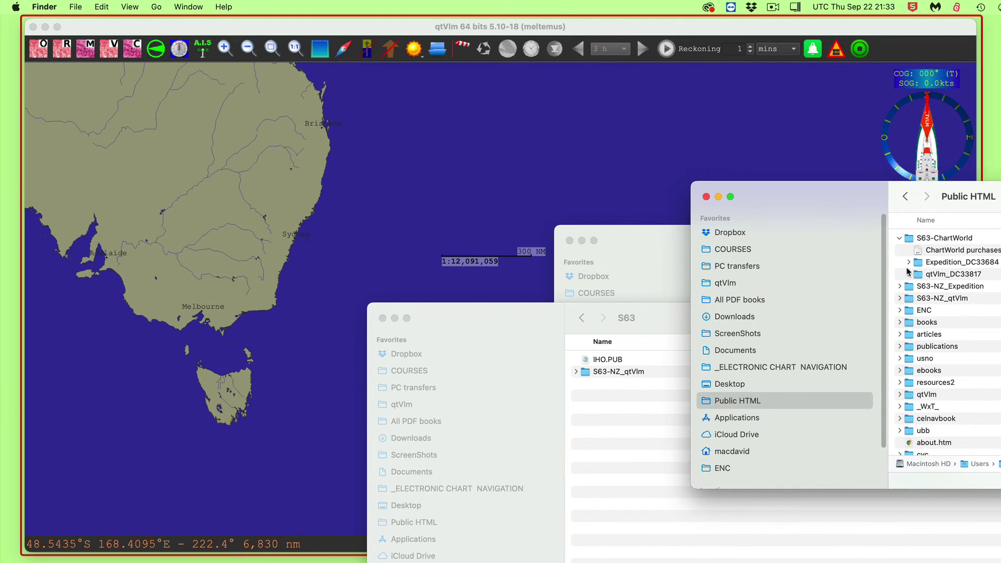
Expand qtVlm_DC33817 to reveal the two files it contains.
click(921, 276)
right_click(921, 275)
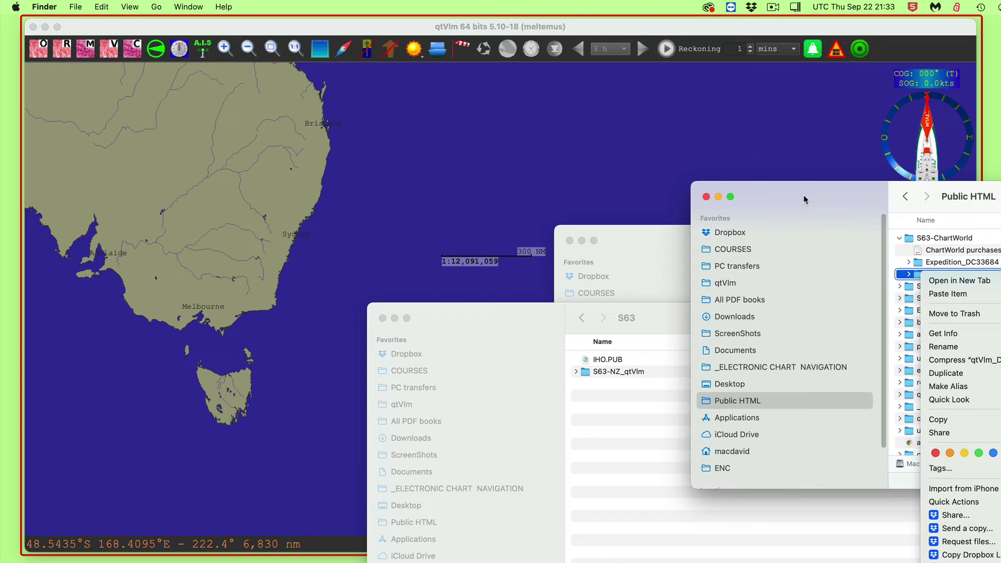
key(Escape)
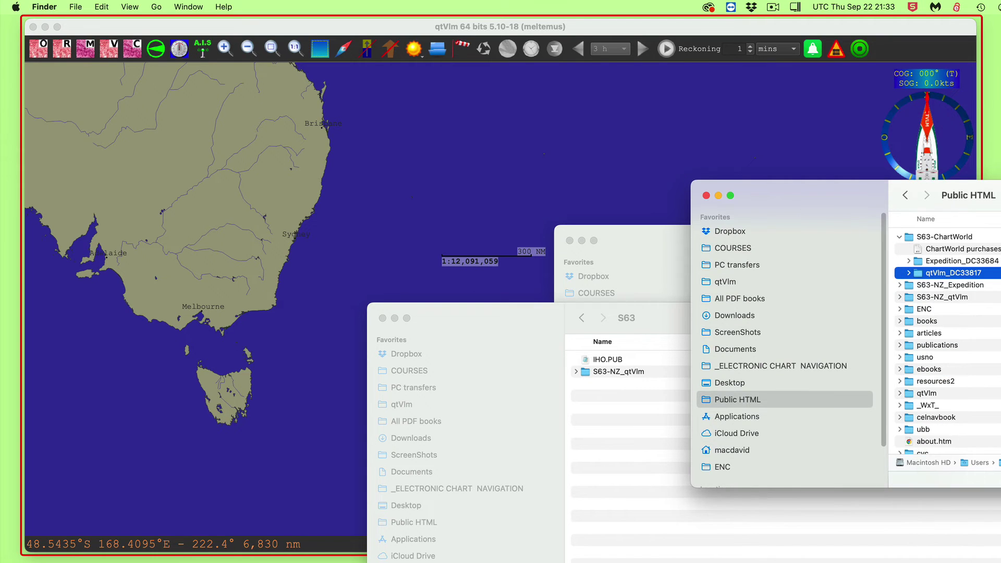
click(909, 273)
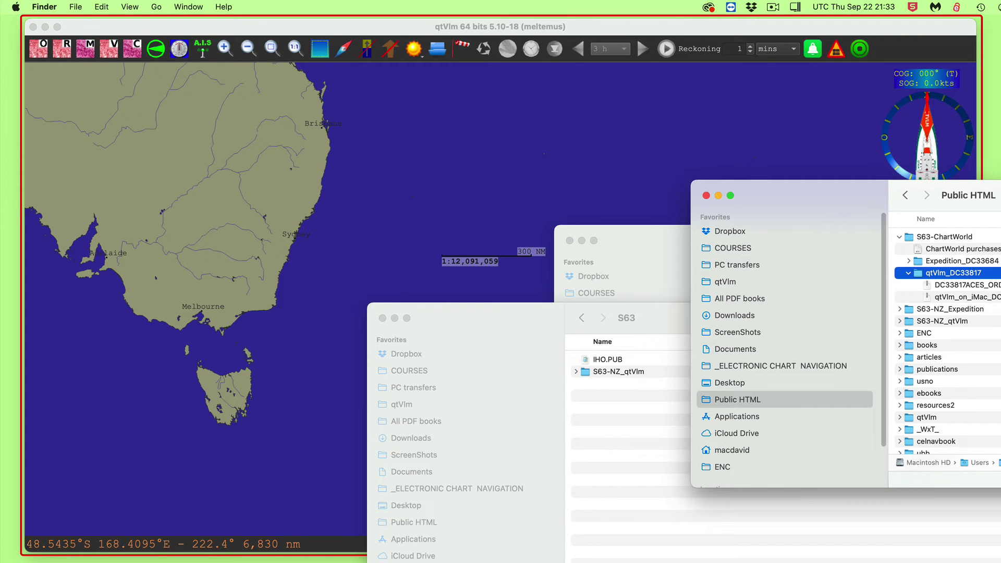
drag(999, 196, 938, 184)
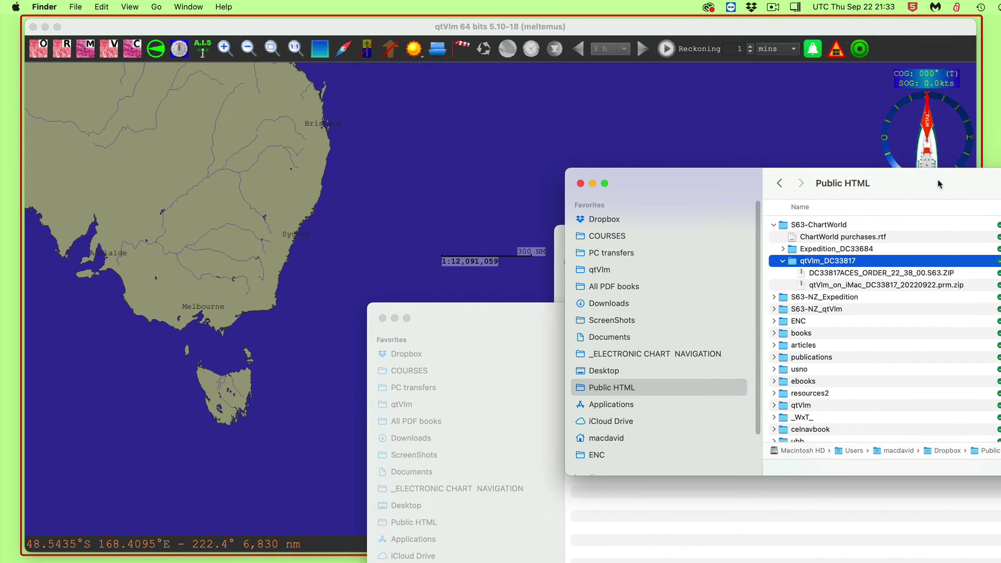
Copy qtVlm_DC33817 and paste it into the S63 folder beside IHO.PUB and S63-NZ_qtVlm.
right_click(791, 265)
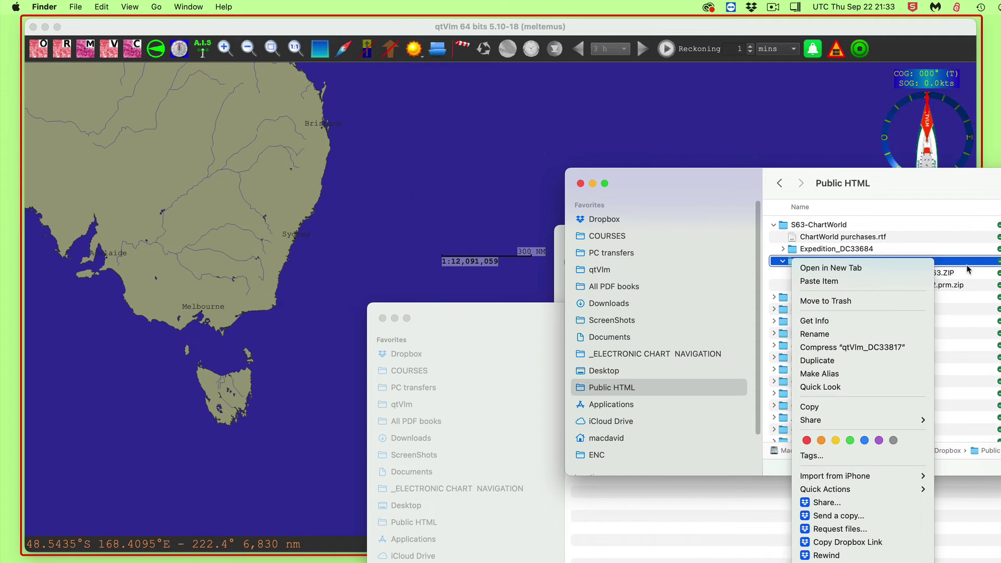
click(819, 408)
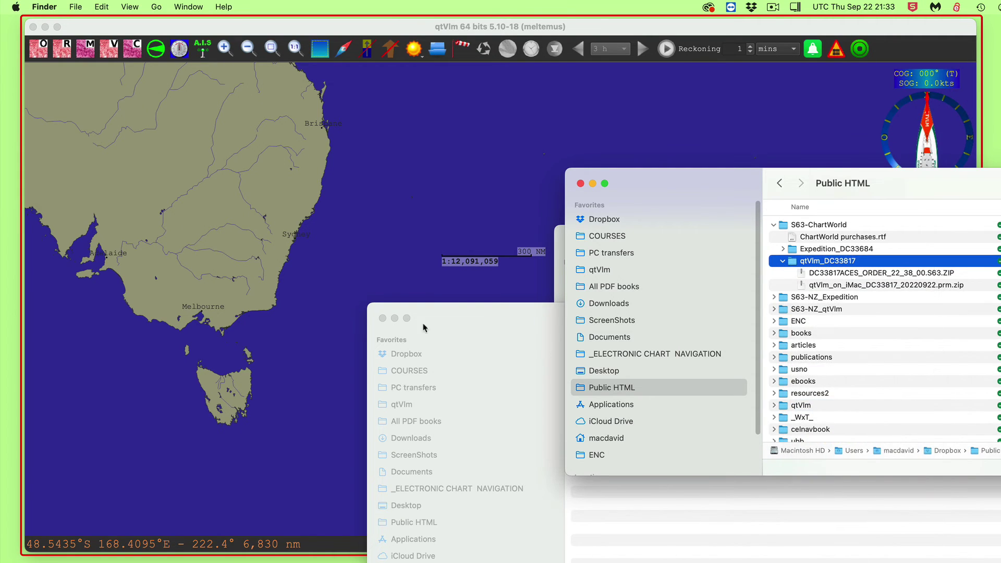
click(469, 330)
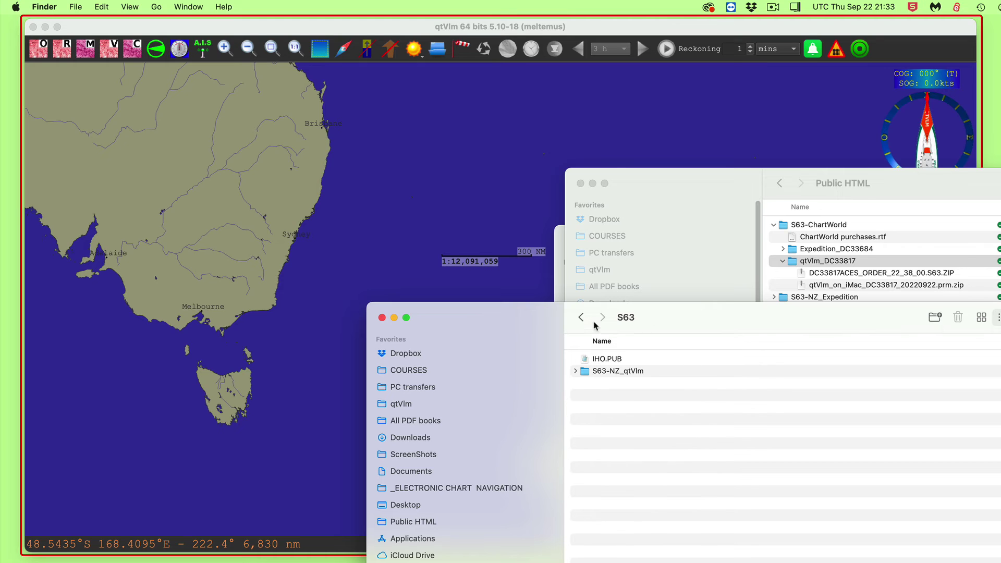
drag(503, 317, 444, 104)
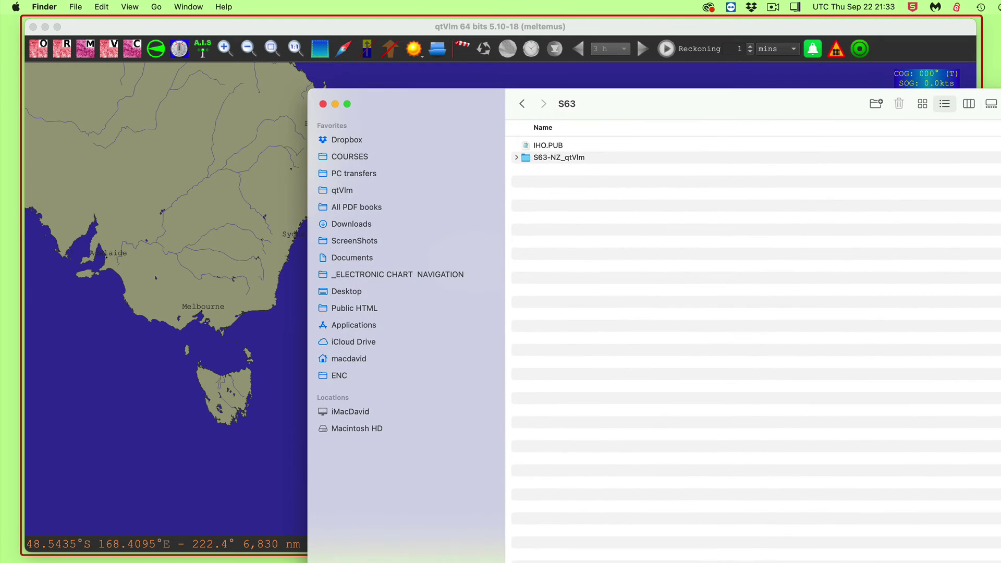
right_click(561, 193)
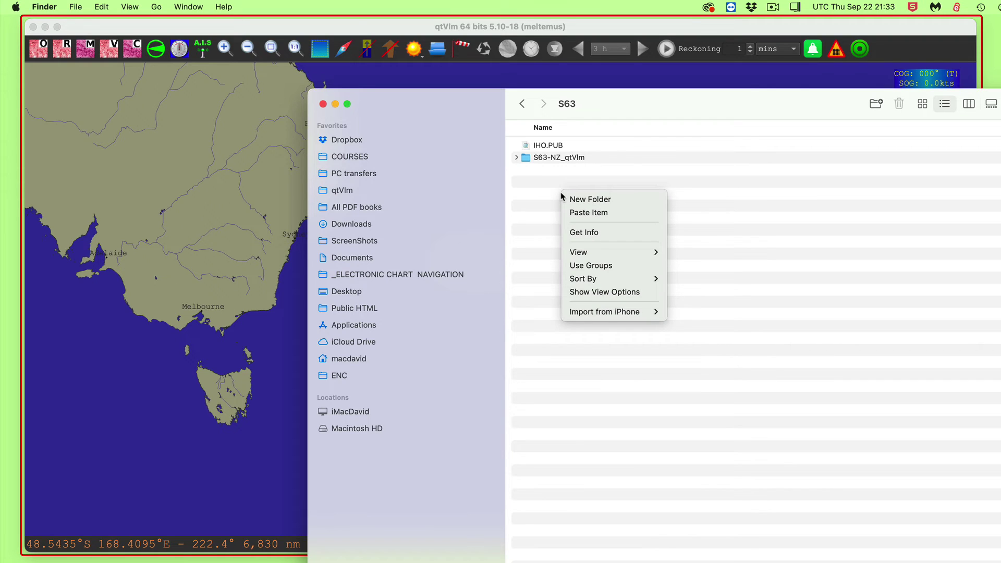
click(604, 213)
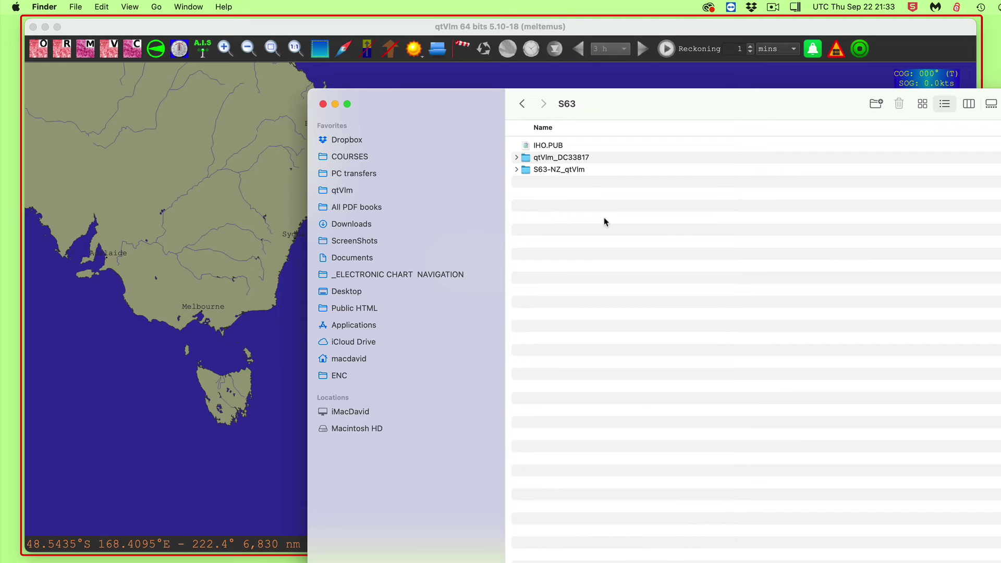
Unpack the DC33817 S63 chart ZIP and move the ZIP to the Trash.
click(517, 157)
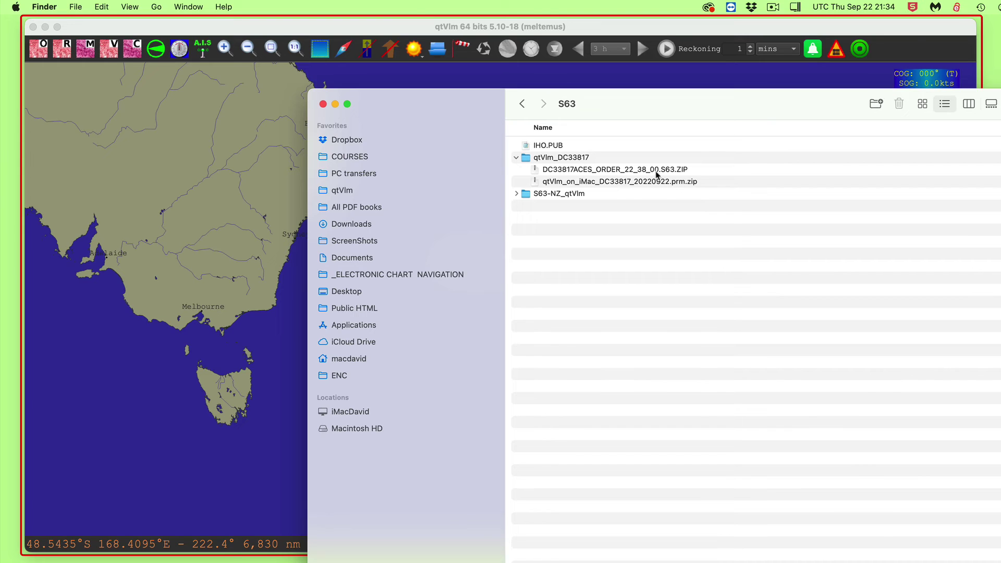
double_click(616, 172)
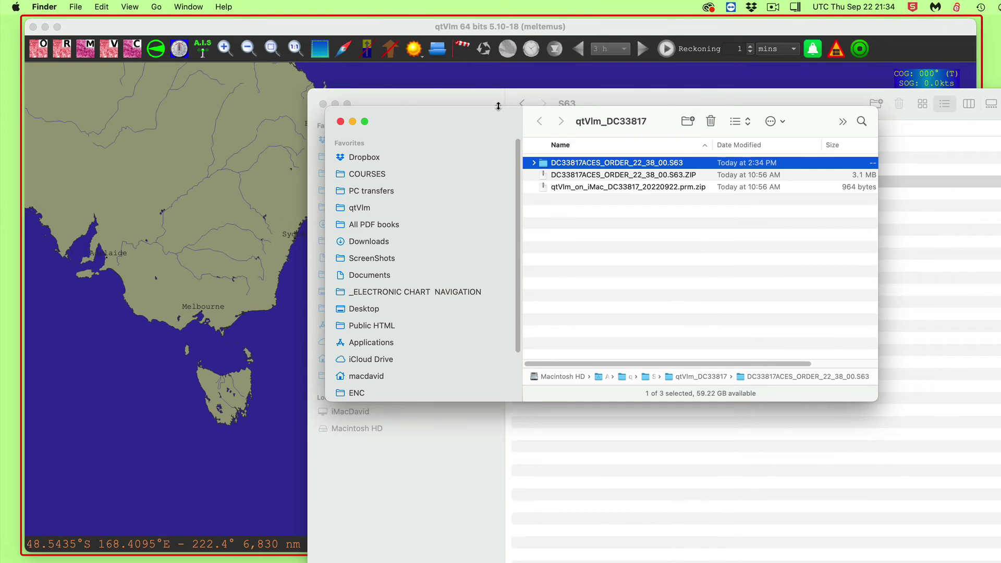
drag(491, 131, 631, 178)
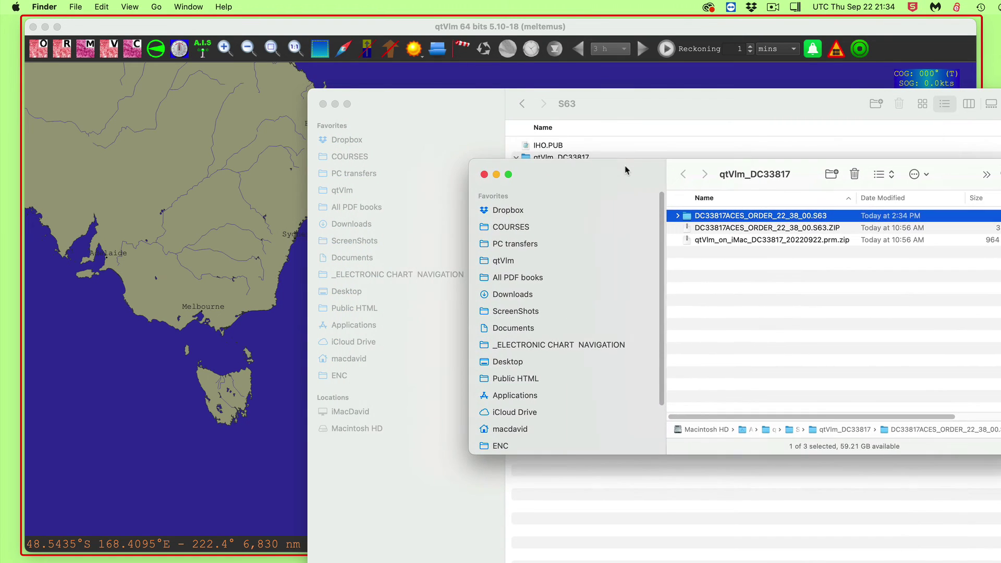
click(484, 175)
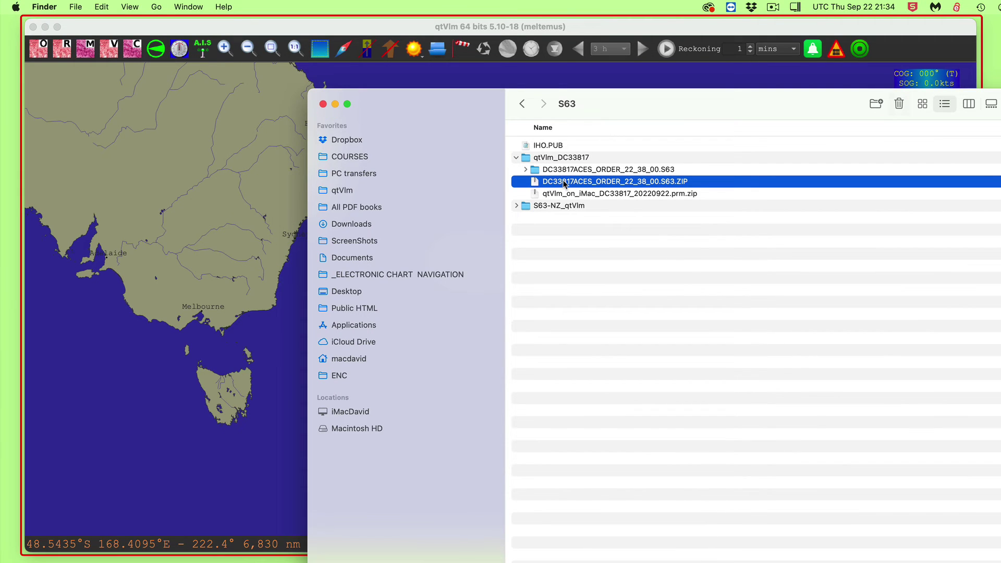
click(899, 103)
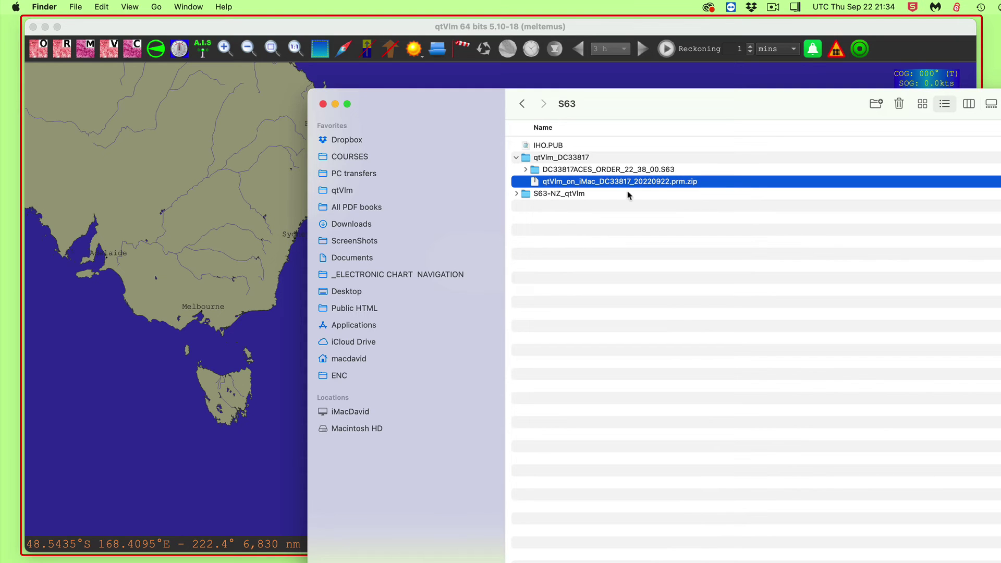
Unzip the qtVlm permit archive into its .prm folder and trash prm.zip.
double_click(665, 183)
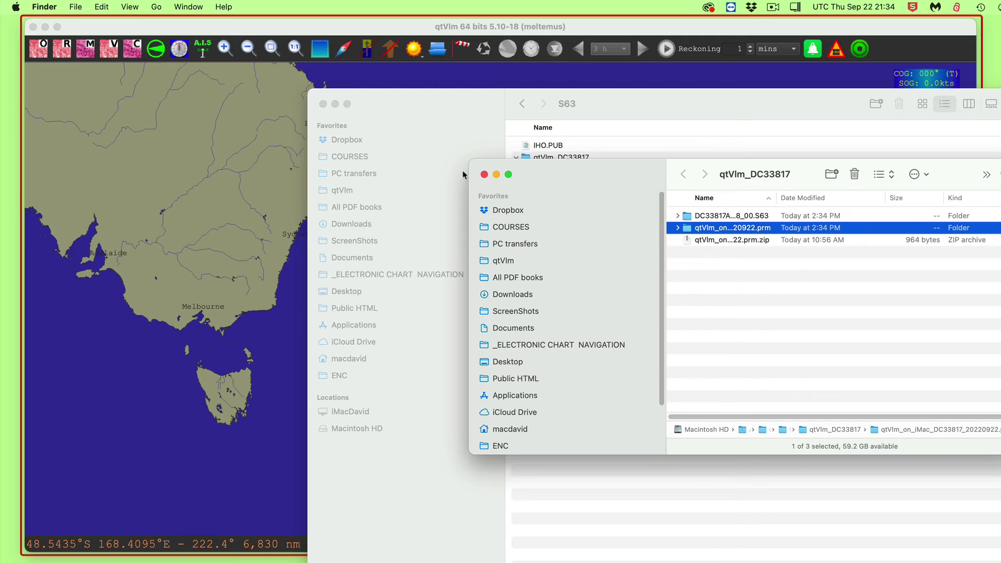
click(484, 174)
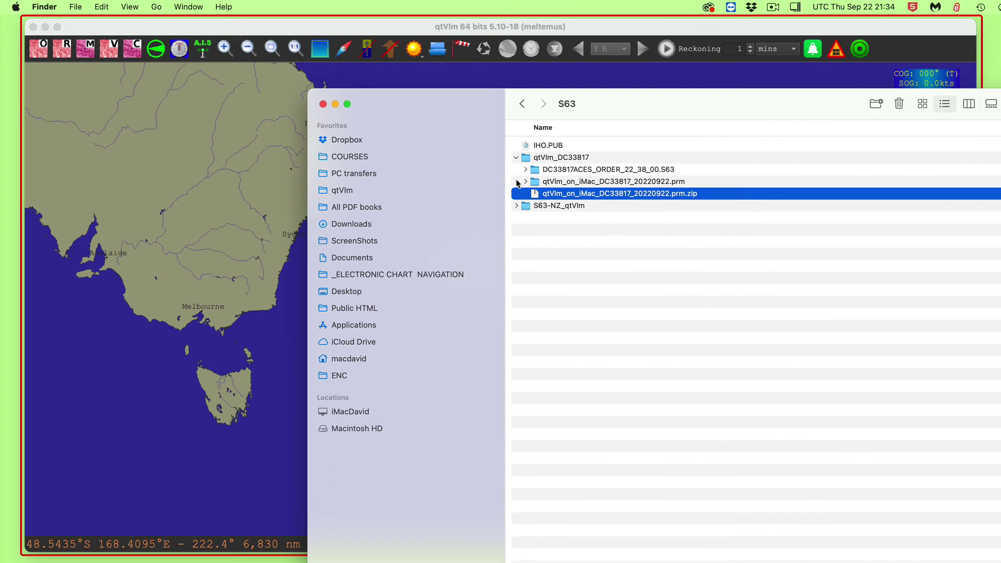
click(674, 192)
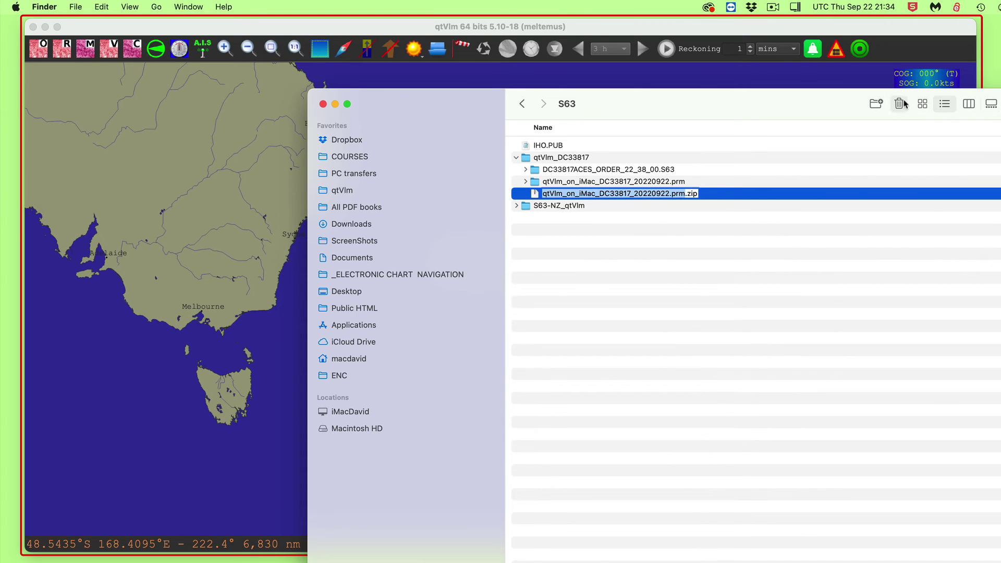
click(717, 197)
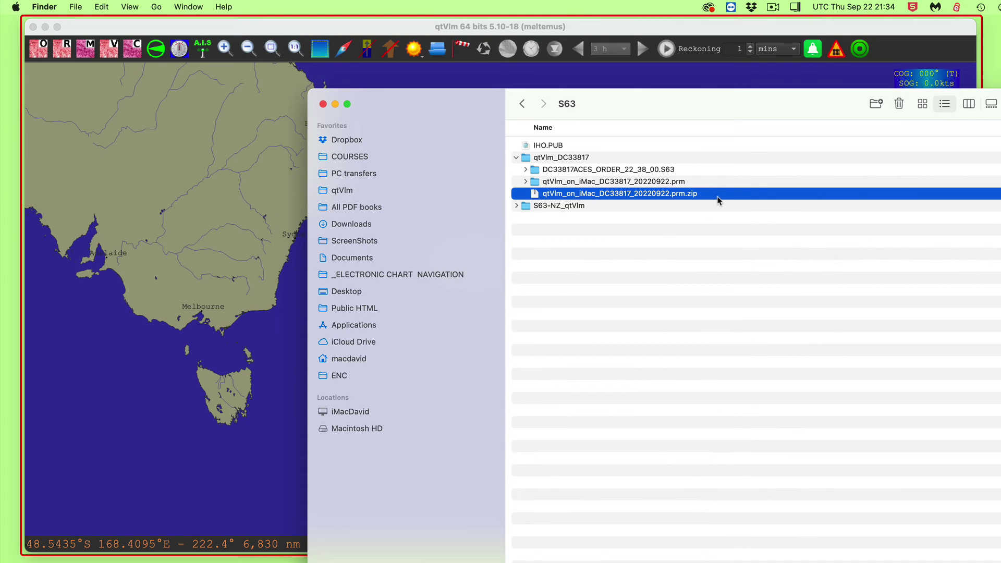
click(899, 105)
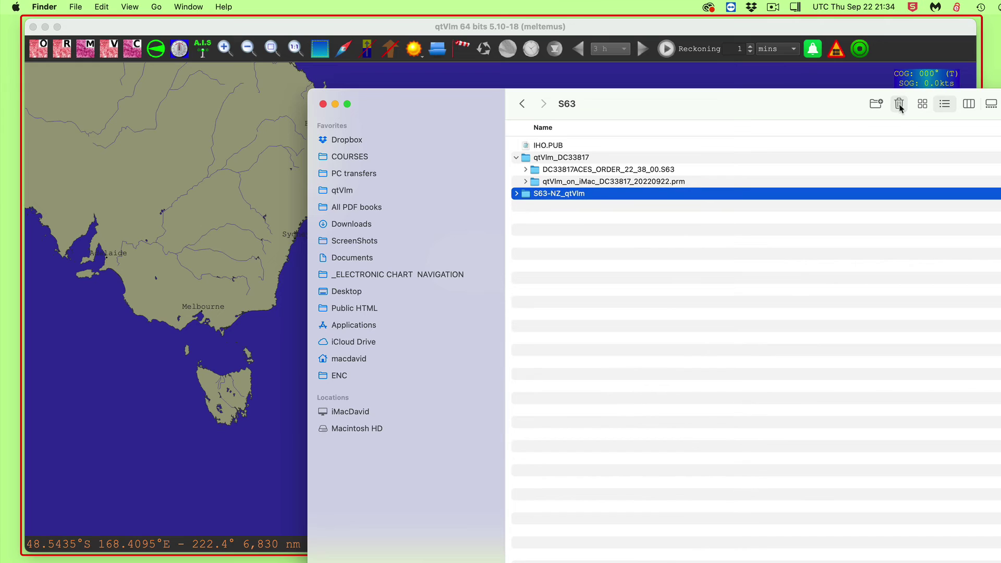
Expand qtVlm_on_iMac_DC33817_20220922.prm to list 49.LIC, licence.dat, PERMIT.TXT and the UP_ permit file.
click(526, 170)
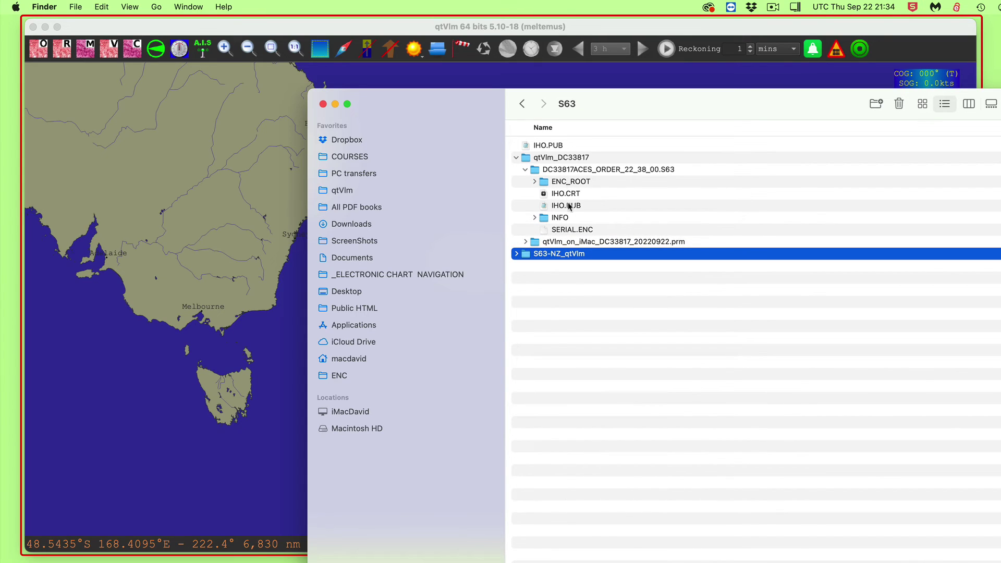
click(525, 169)
click(525, 181)
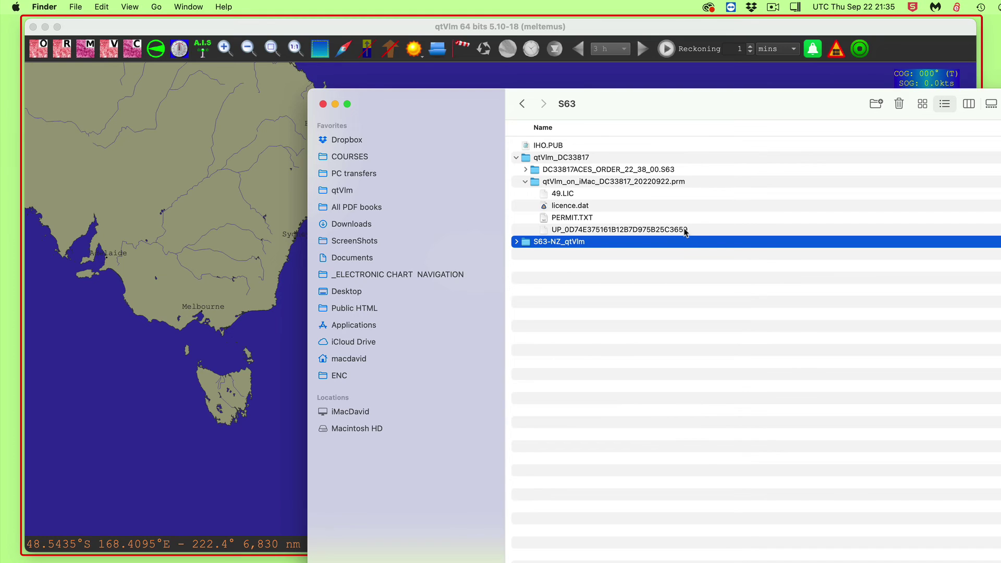
After checking both folders' contents, rename qtVlm_DC33817 to ChartWorld_AU_charts.
click(517, 158)
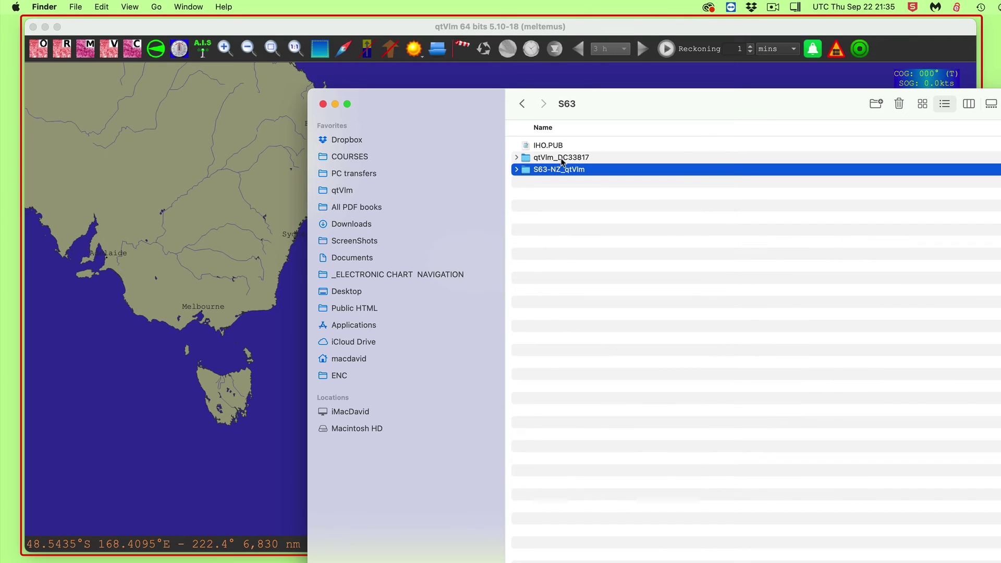
click(516, 170)
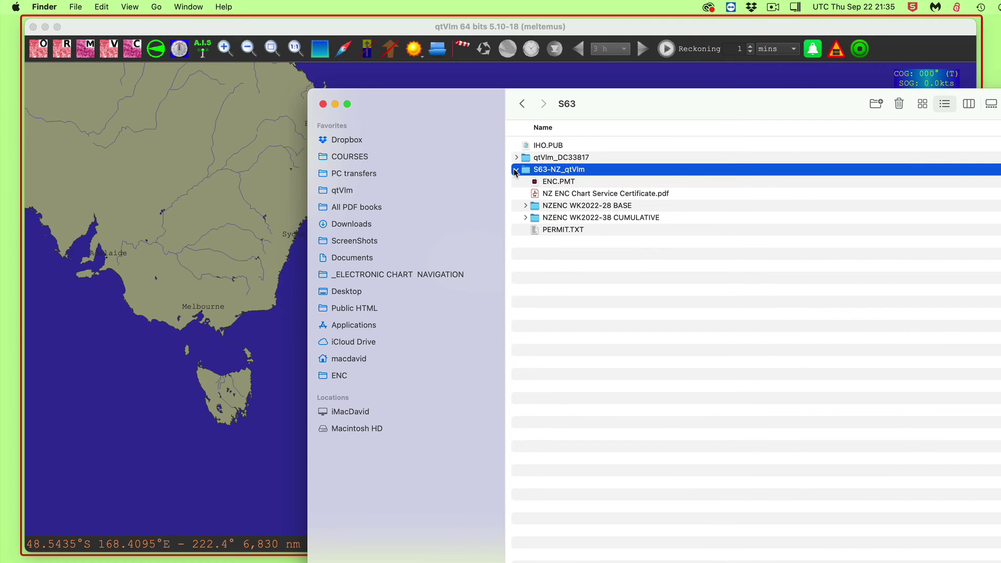
click(516, 170)
click(516, 157)
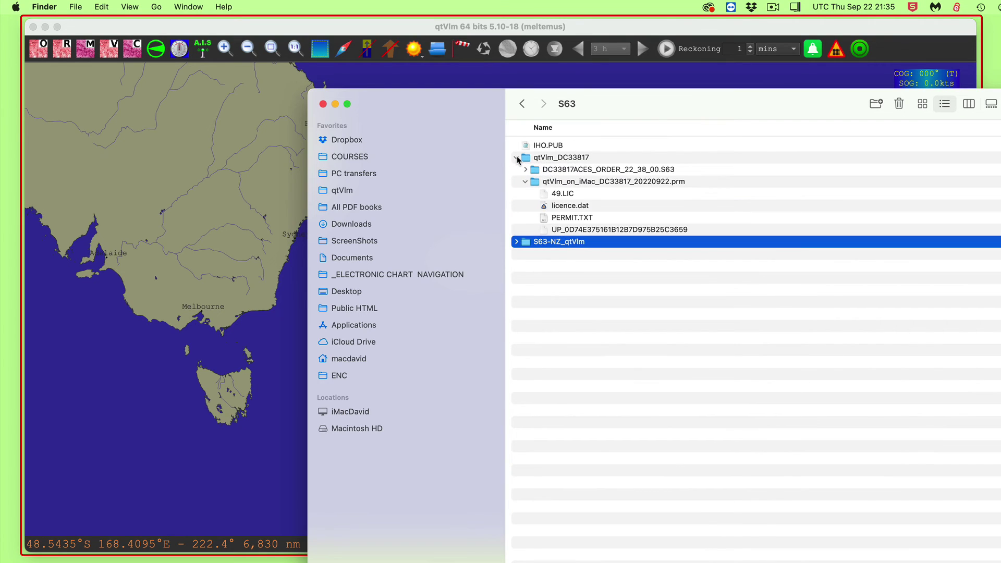
click(516, 158)
right_click(557, 159)
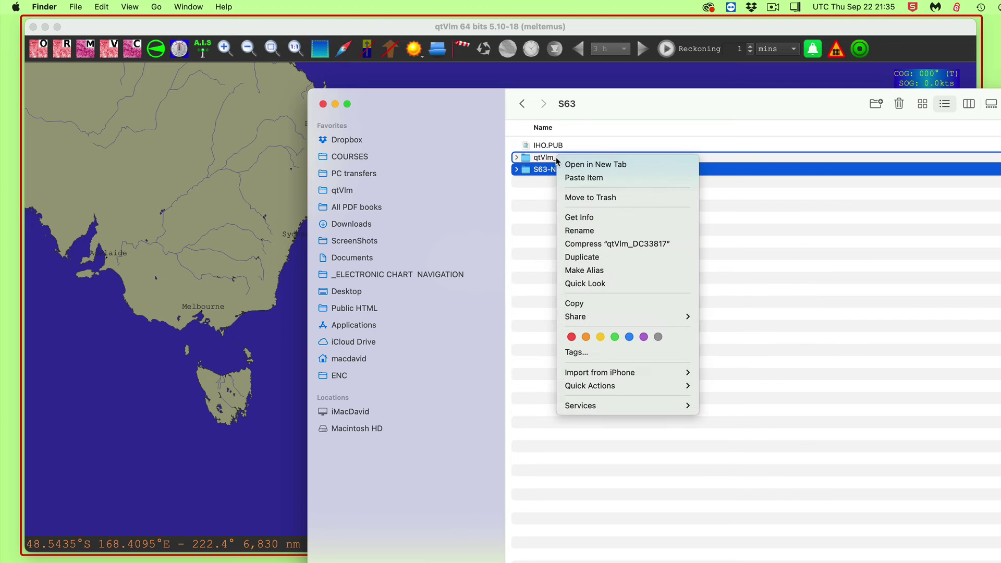
click(582, 231)
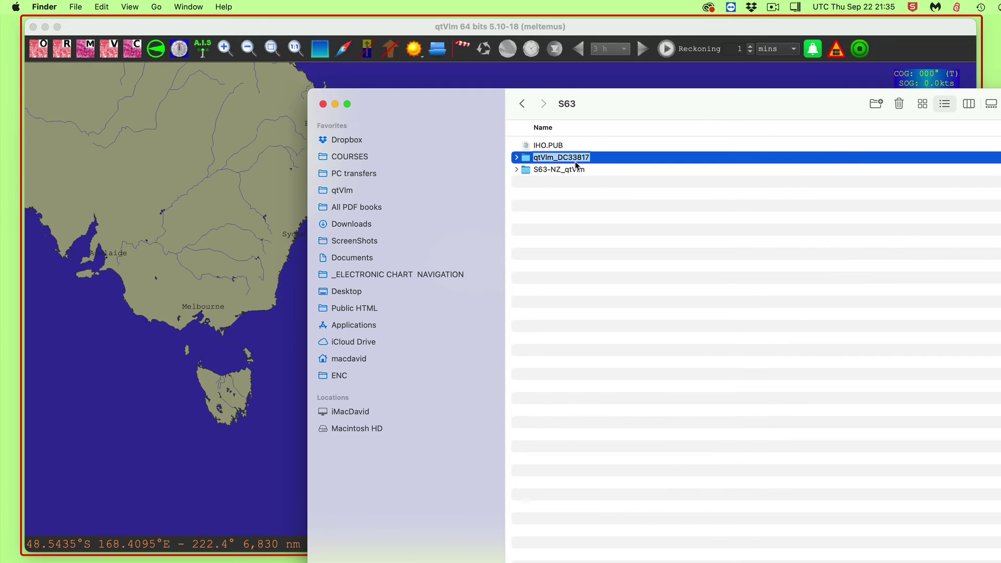
text(Chart)
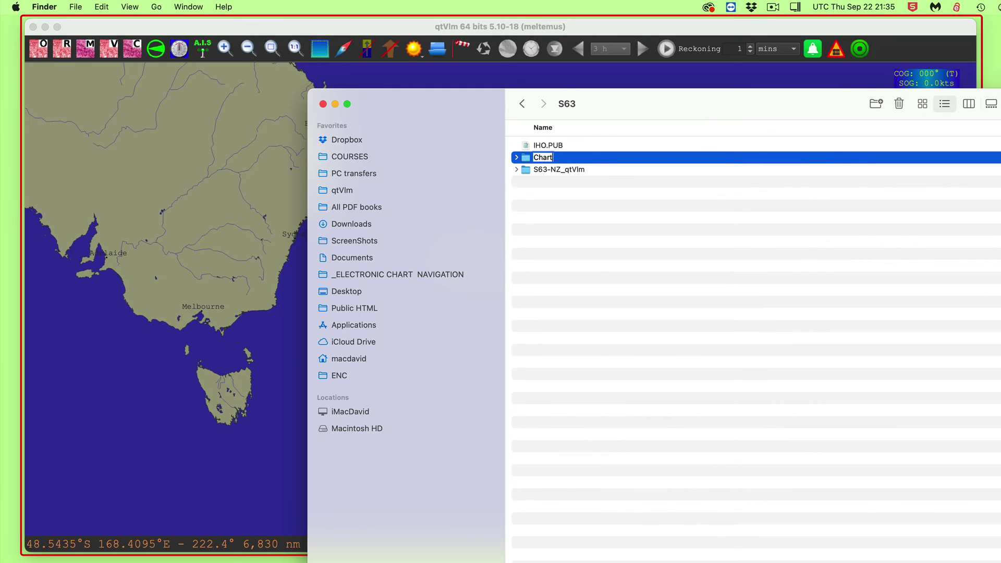
text(World_AU_charts)
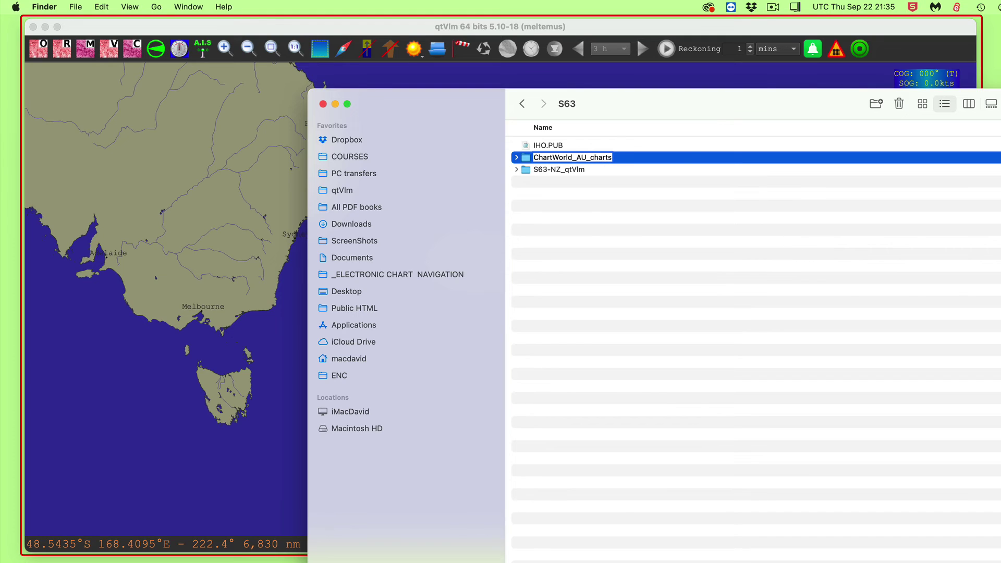
click(565, 173)
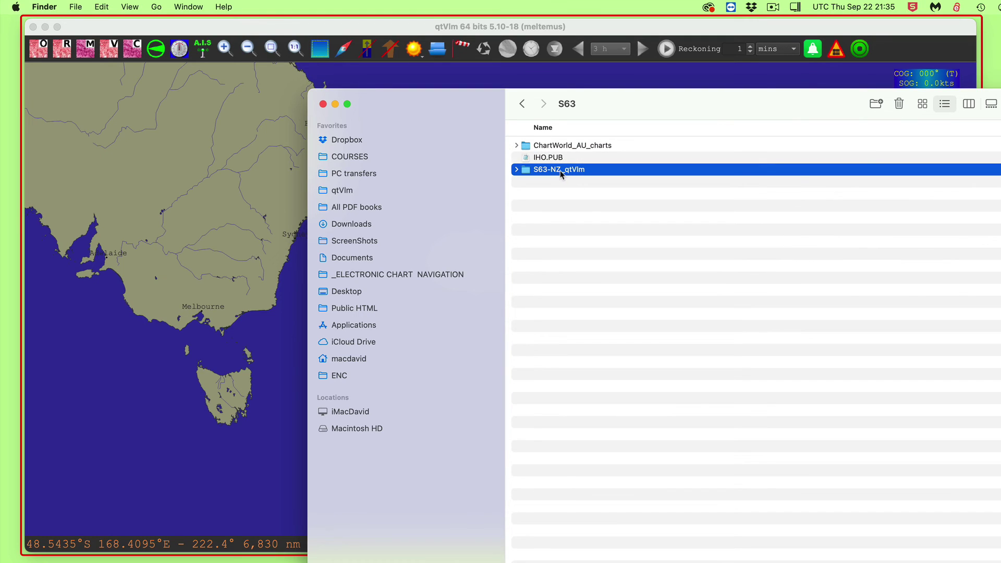
Rename the S63-NZ_qtVlm folder to NZ_S63_ENC.
right_click(561, 174)
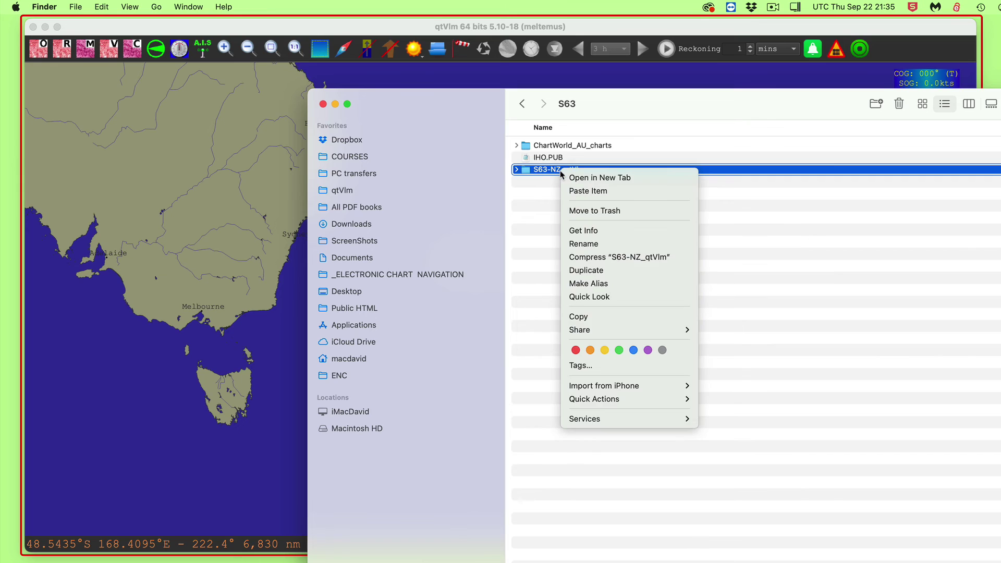
click(586, 243)
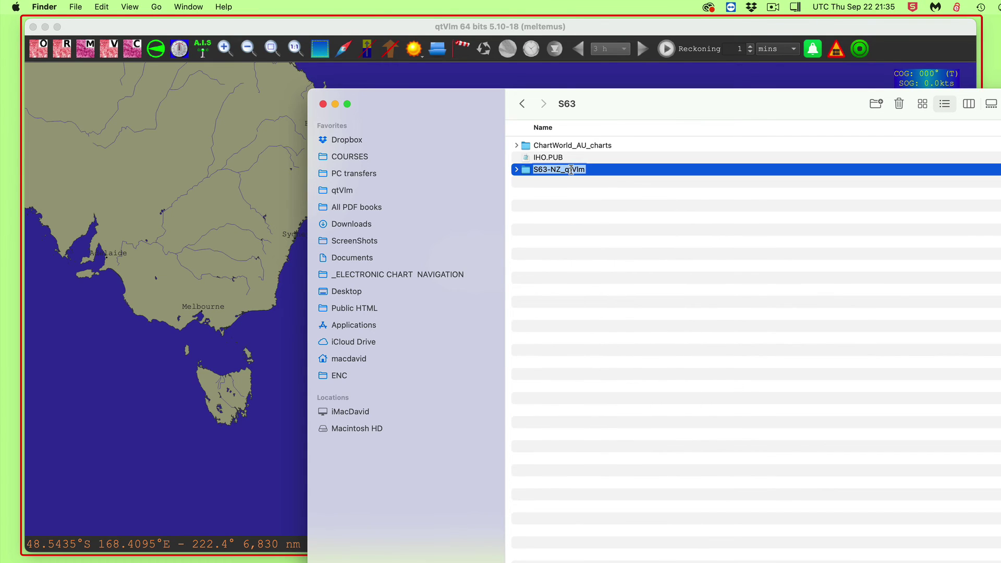
text(N)
key(BackSpace)
key(BackSpace)
key(BackSpace)
key(Return)
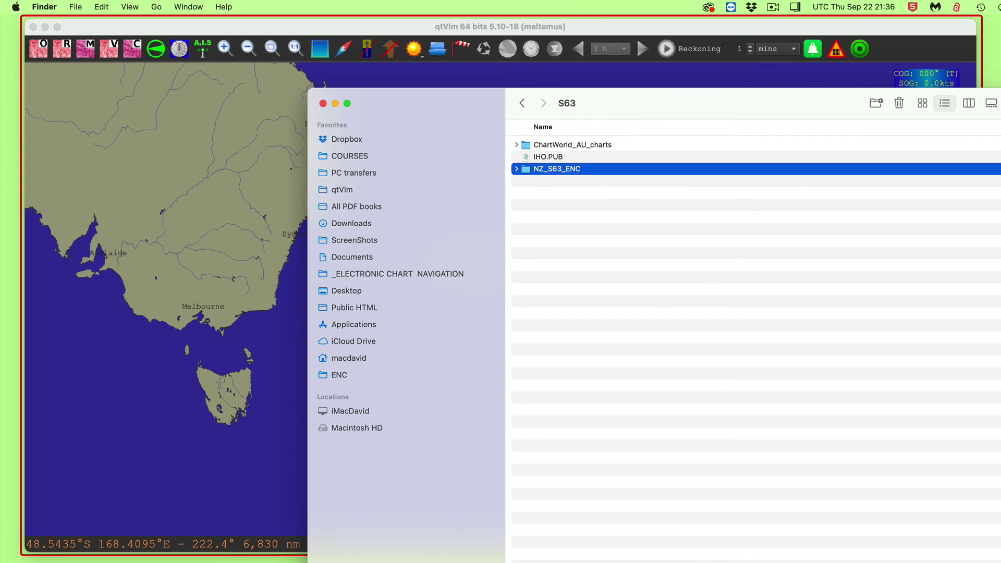
Close the S63, Public HTML and remaining Finder windows.
click(323, 103)
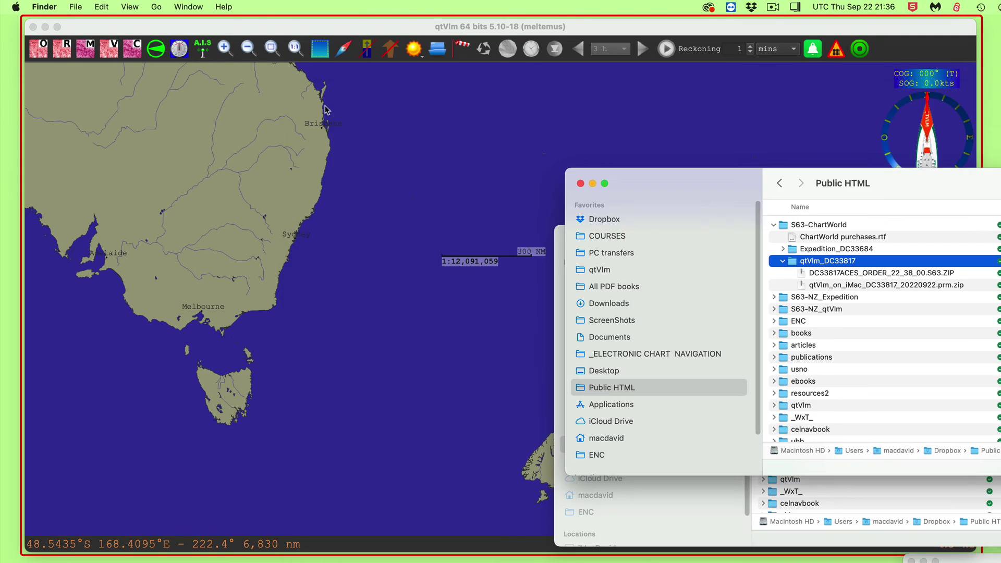
click(580, 183)
click(570, 240)
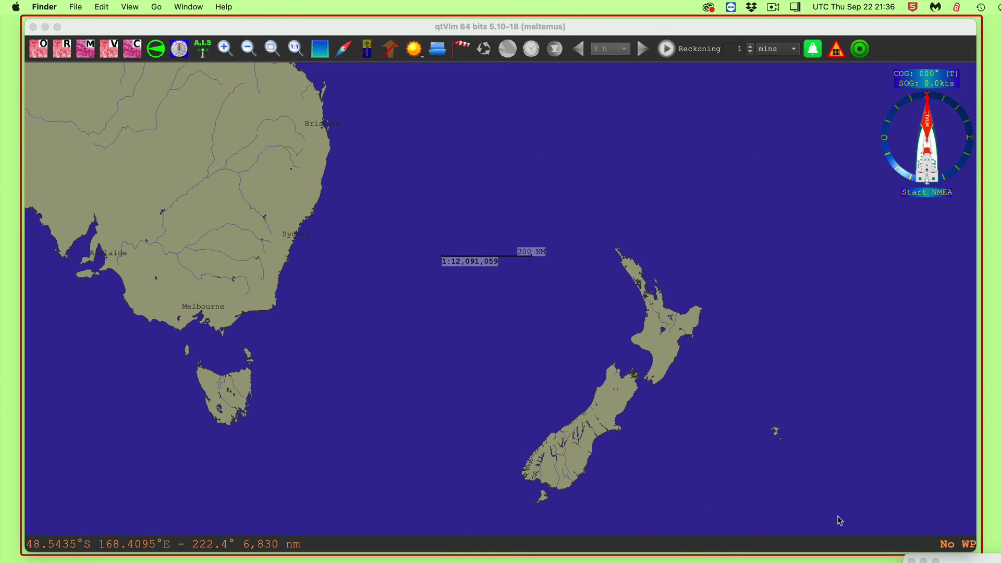
click(350, 82)
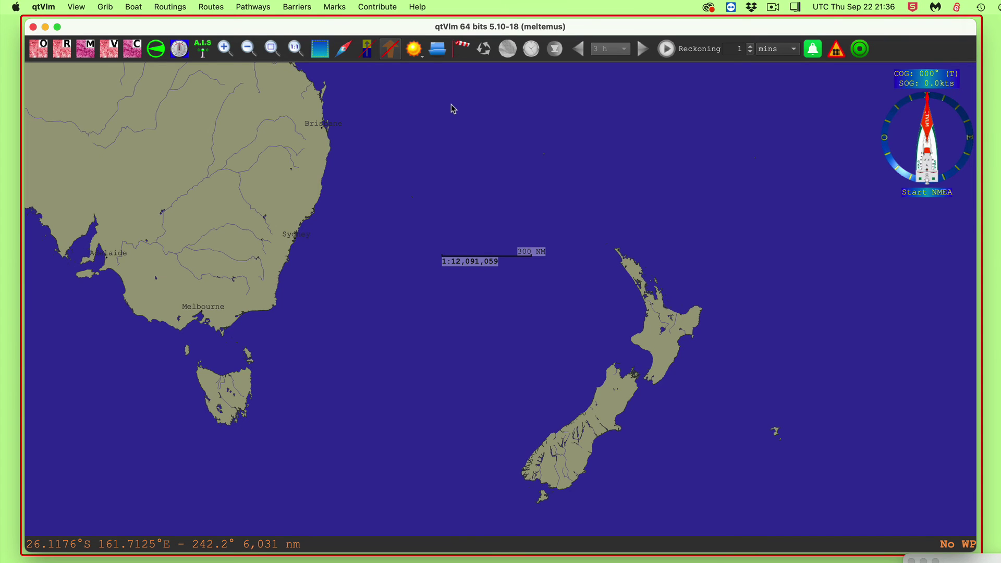
Review the TextEdit S63 outline, move it off-screen, and bring the qtVlm map forward.
key(super+Tab)
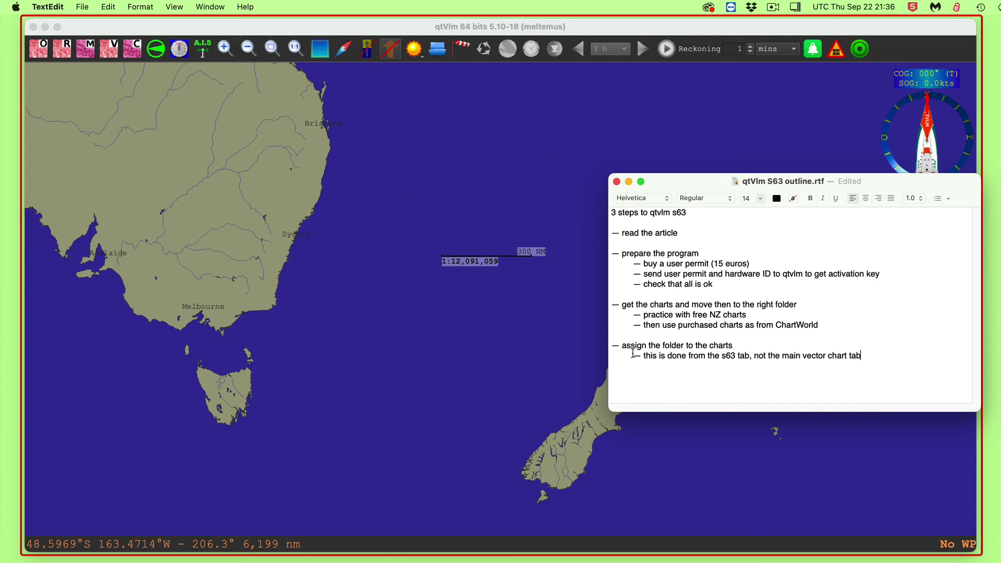
drag(693, 182, 1000, 184)
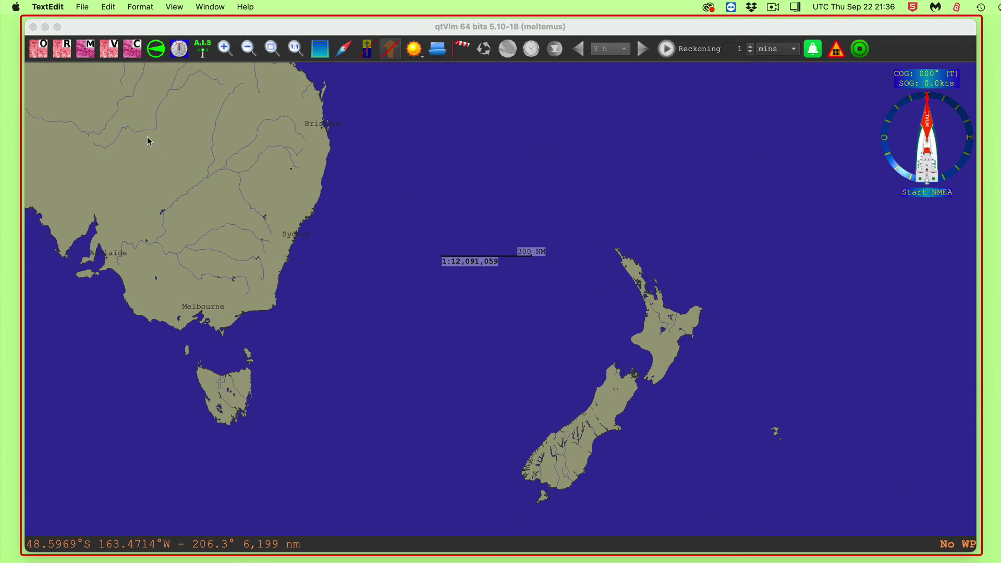
click(438, 148)
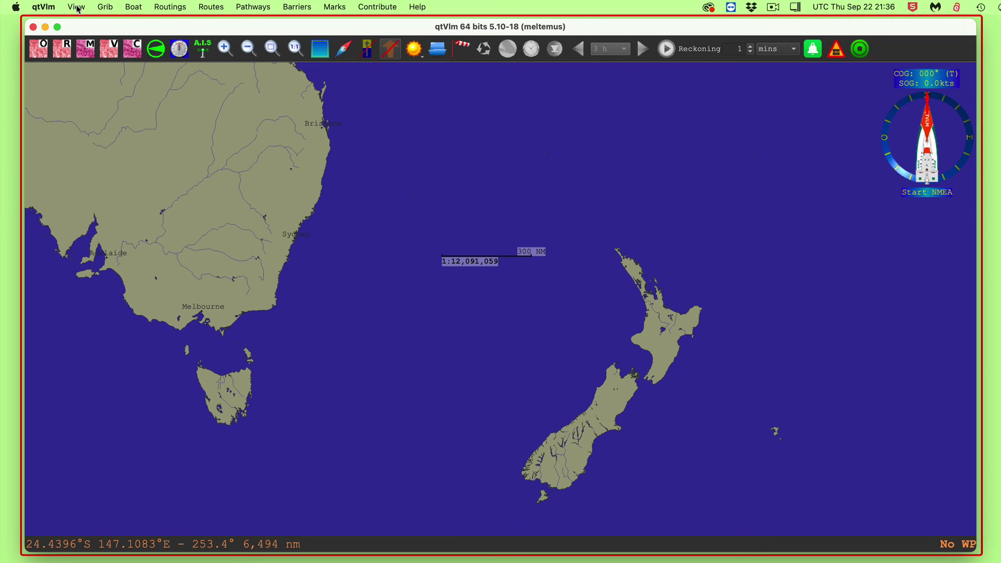
Open qtVlm Configuration at the Charts page's S63 certificate, permit and charts settings.
click(52, 8)
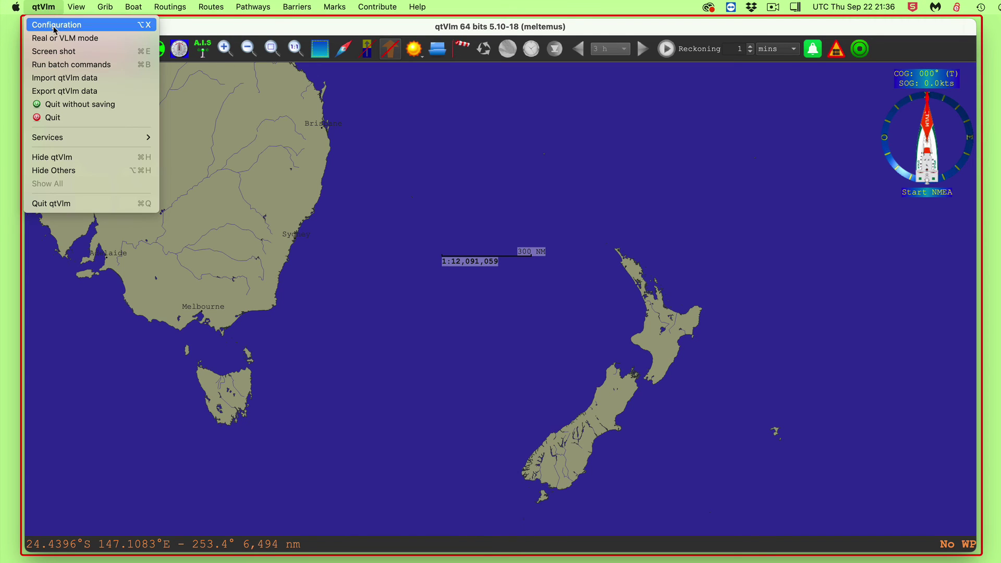
click(54, 30)
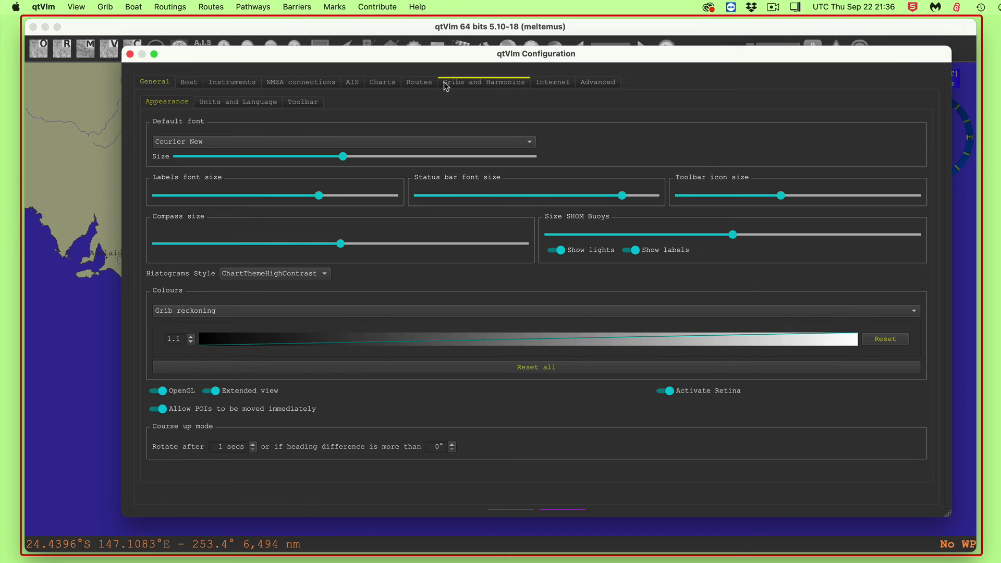
click(382, 88)
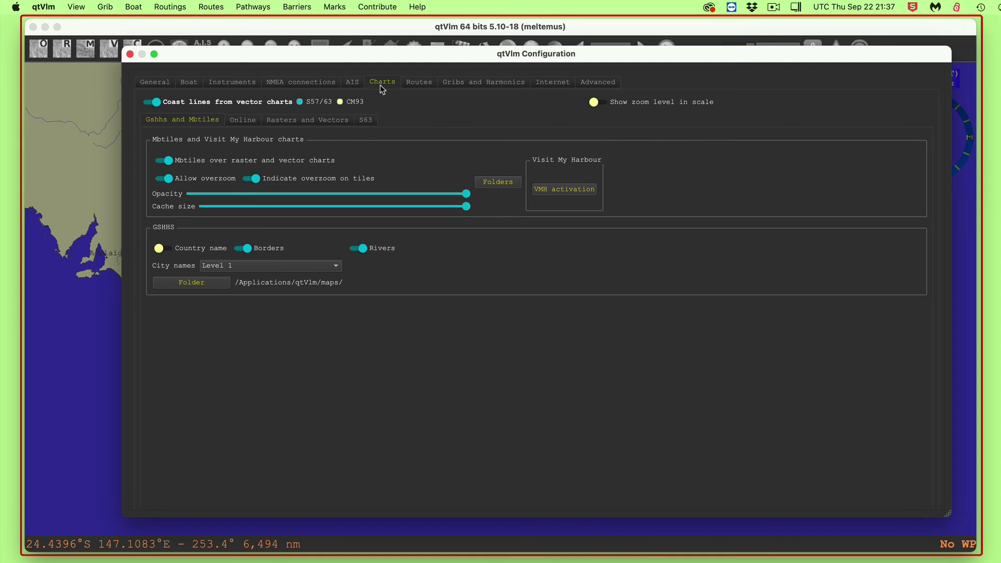
click(367, 121)
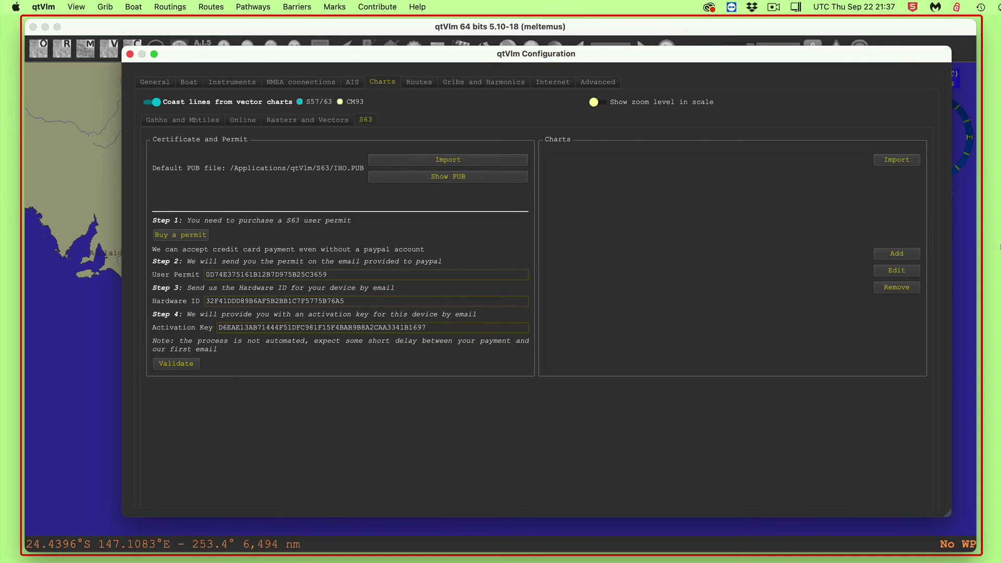
Add /Applications/qtVlm/S63/NZ_S63_ENC as a new S63 chart folder.
click(896, 254)
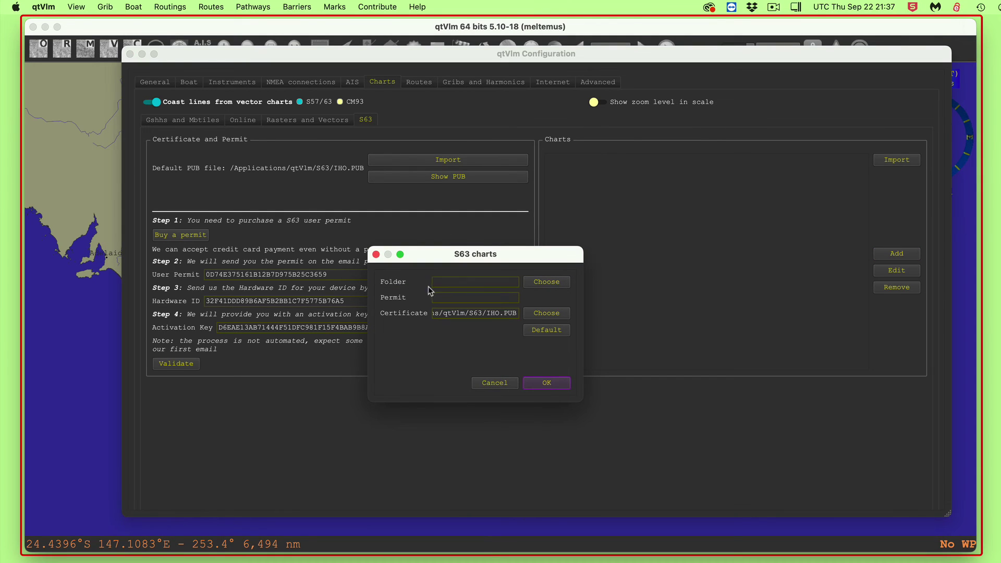
click(548, 285)
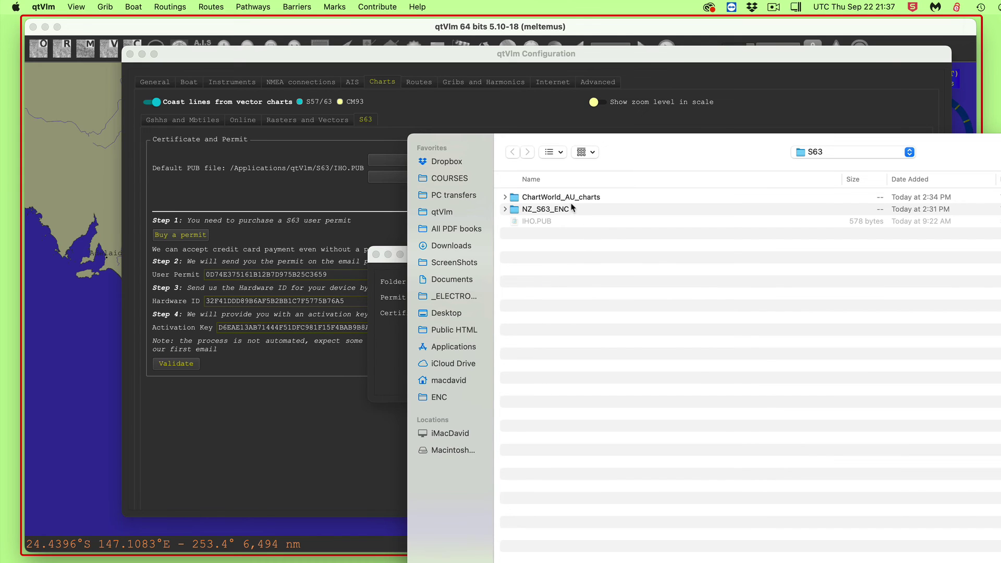
click(525, 210)
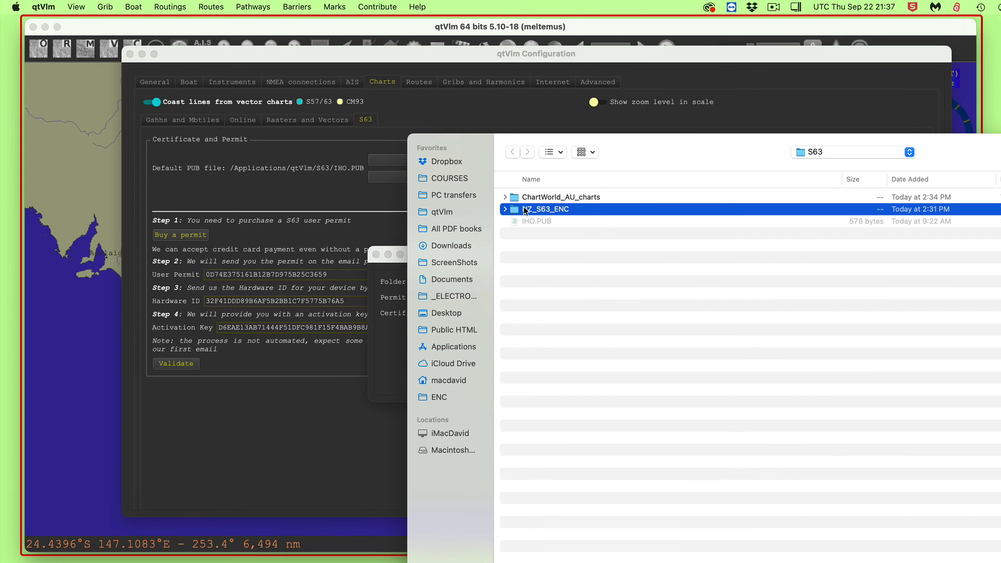
key(Return)
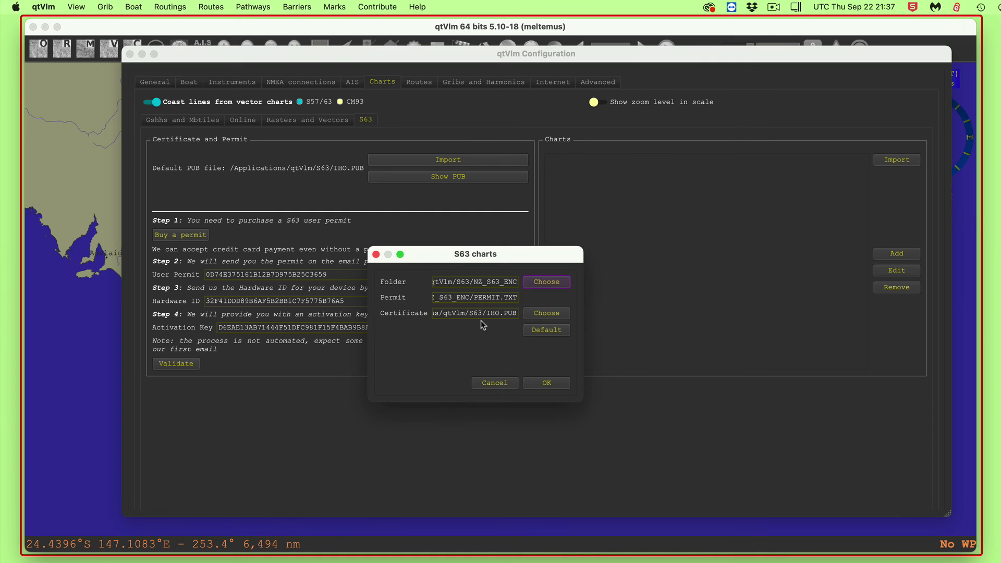
click(546, 386)
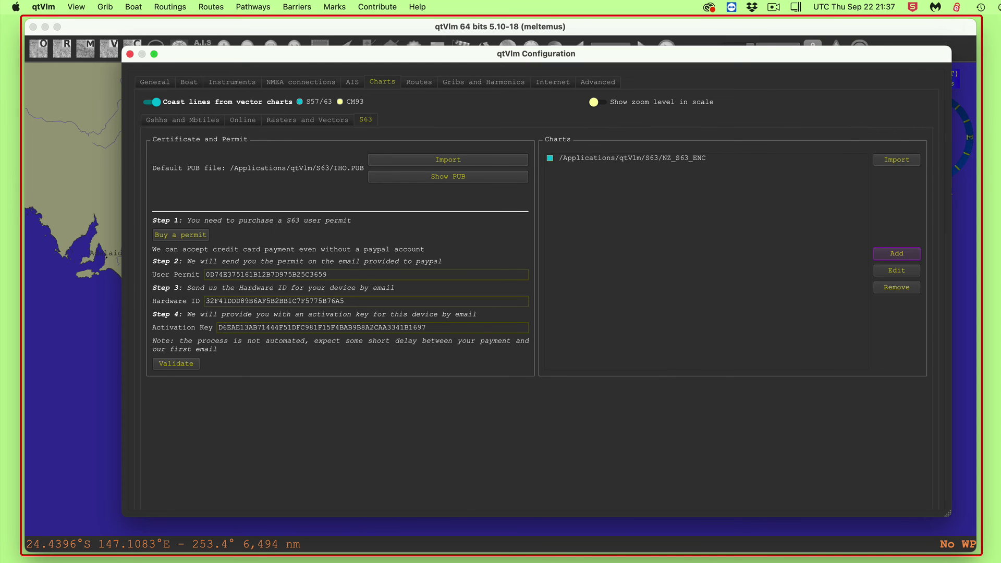
Add /Applications/qtVlm/S63/ChartWorld_AU_charts as a second S63 chart folder.
click(897, 254)
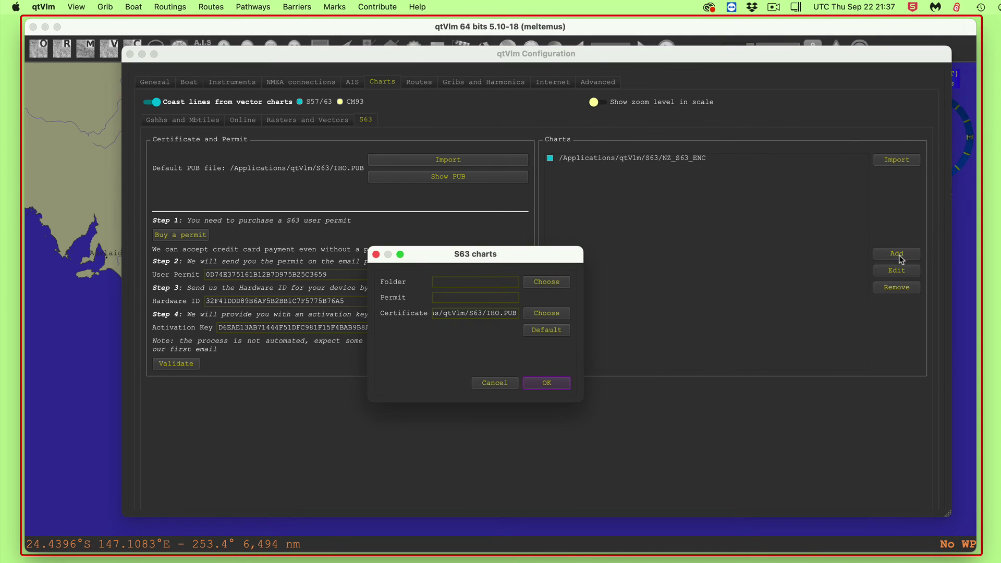
click(547, 282)
click(551, 199)
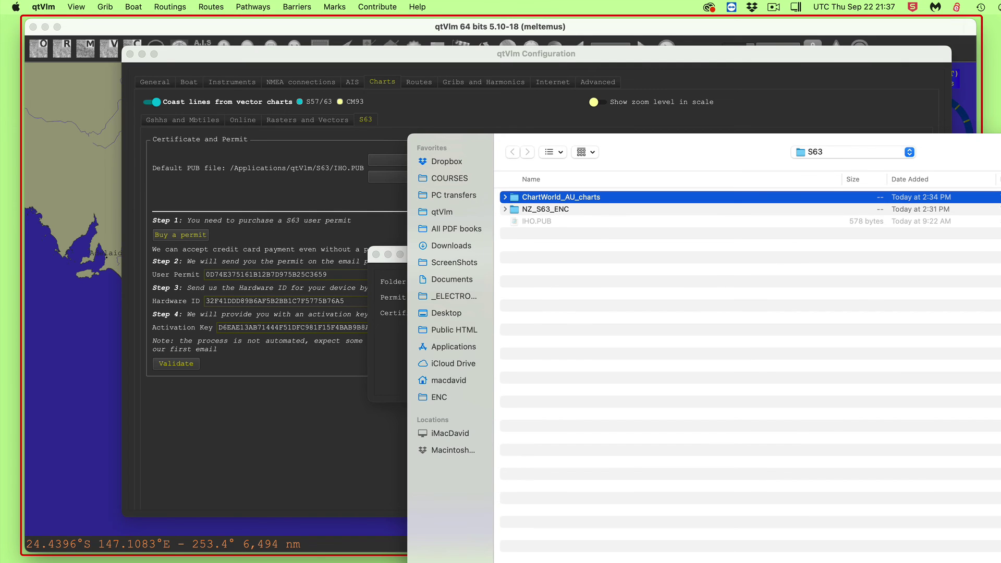
key(Return)
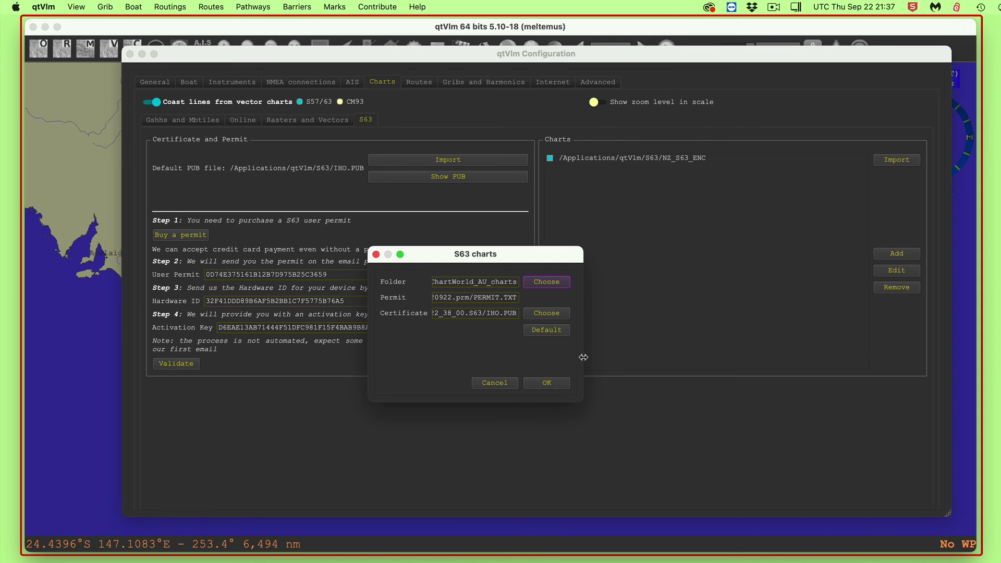
click(548, 384)
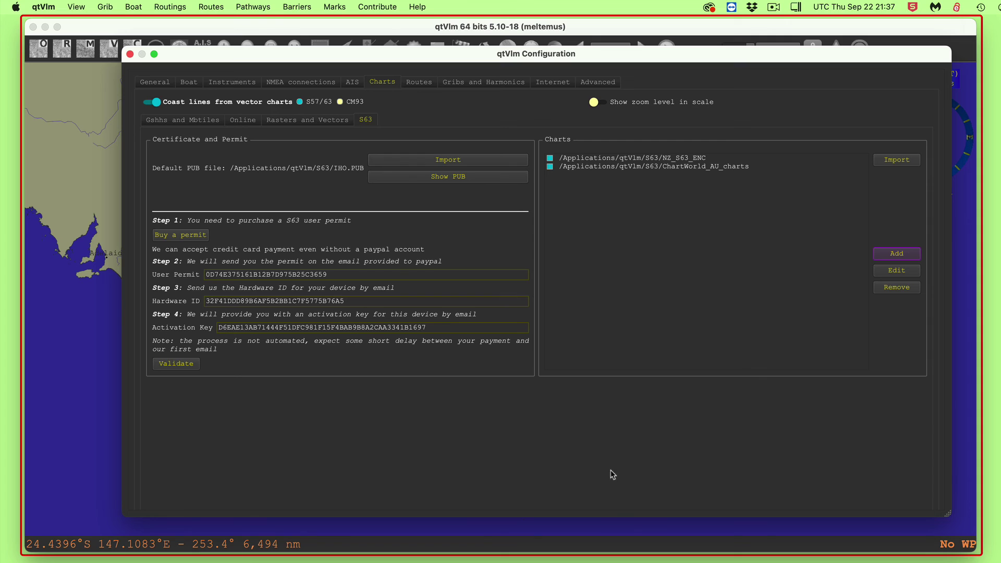
scroll(693, 488, down, 3)
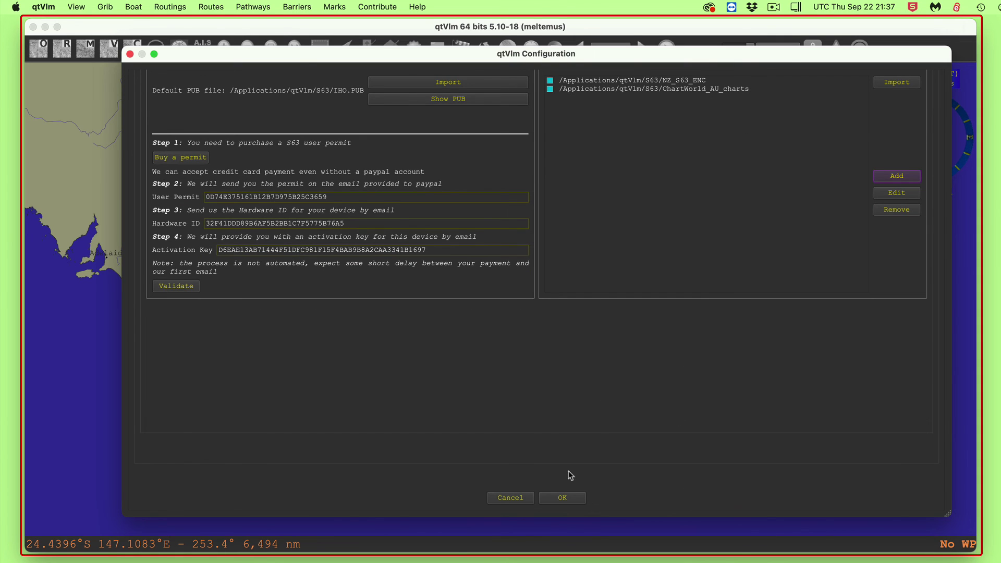
Confirm the configuration with OK and let the charts catalog rebuild.
click(562, 502)
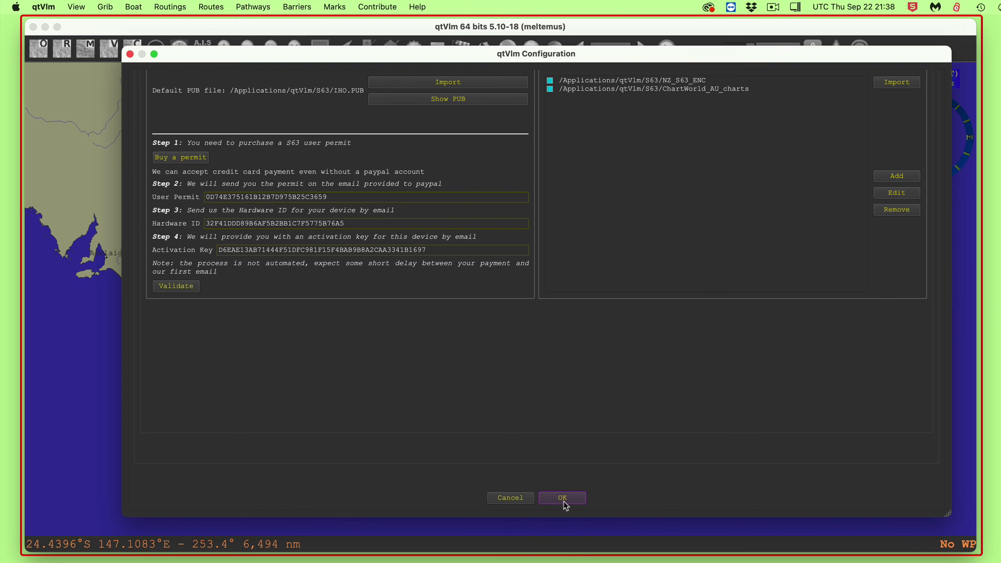
click(562, 500)
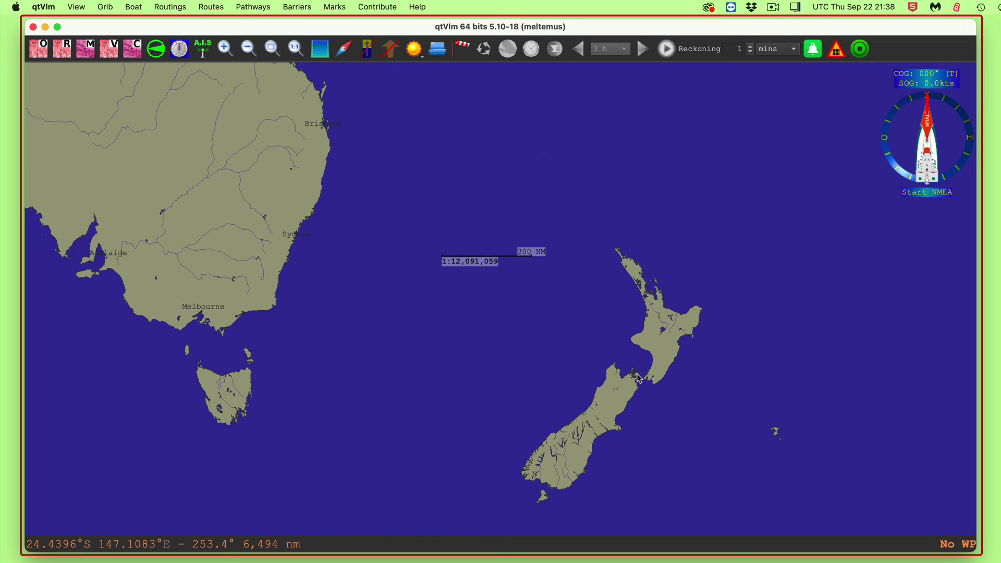
Turn on vector chart display and zoom around to view the S63 chart coverage.
click(113, 51)
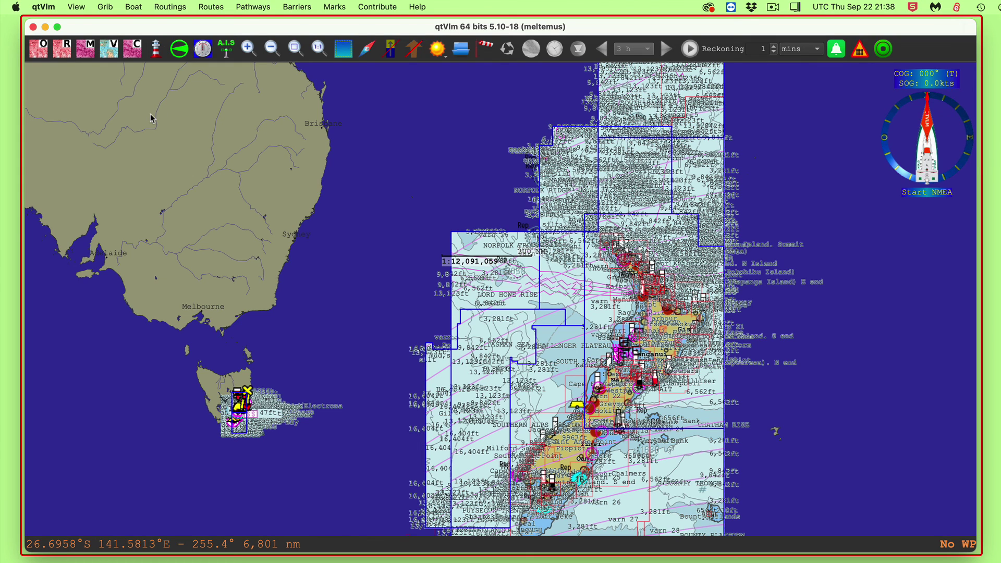
scroll(674, 431, up, 1)
scroll(673, 432, up, 1)
scroll(673, 431, down, 4)
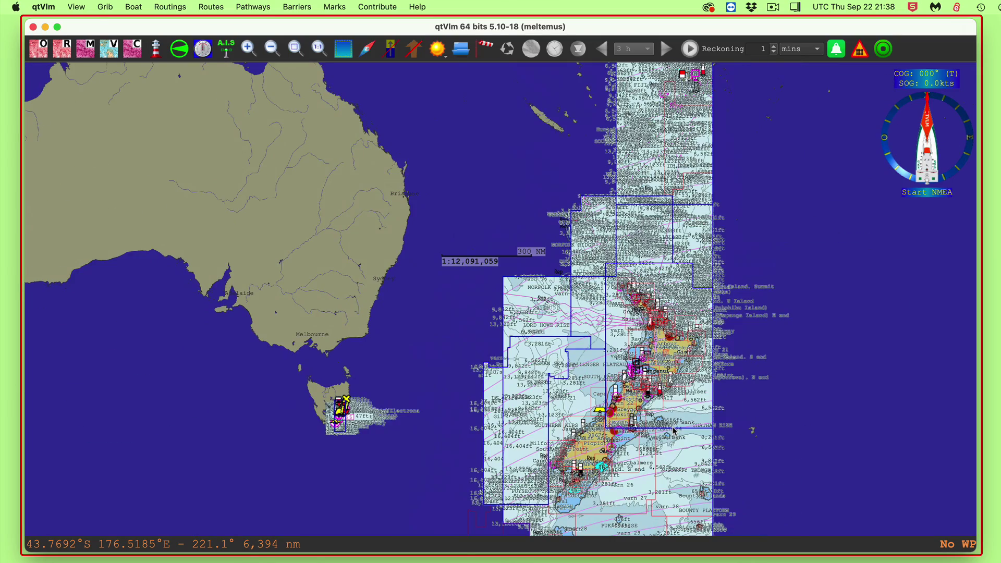
scroll(673, 431, down, 1)
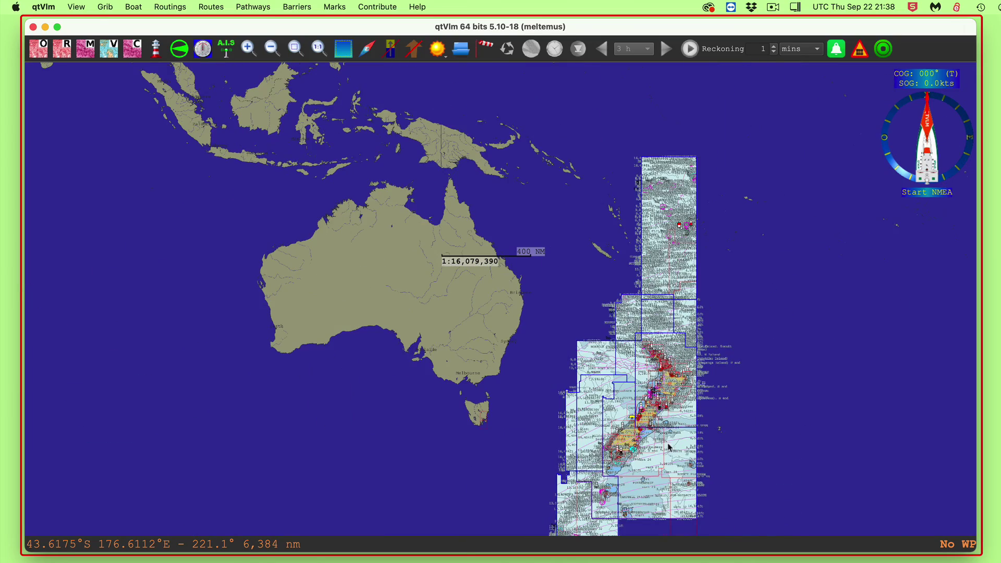
scroll(673, 383, down, 5)
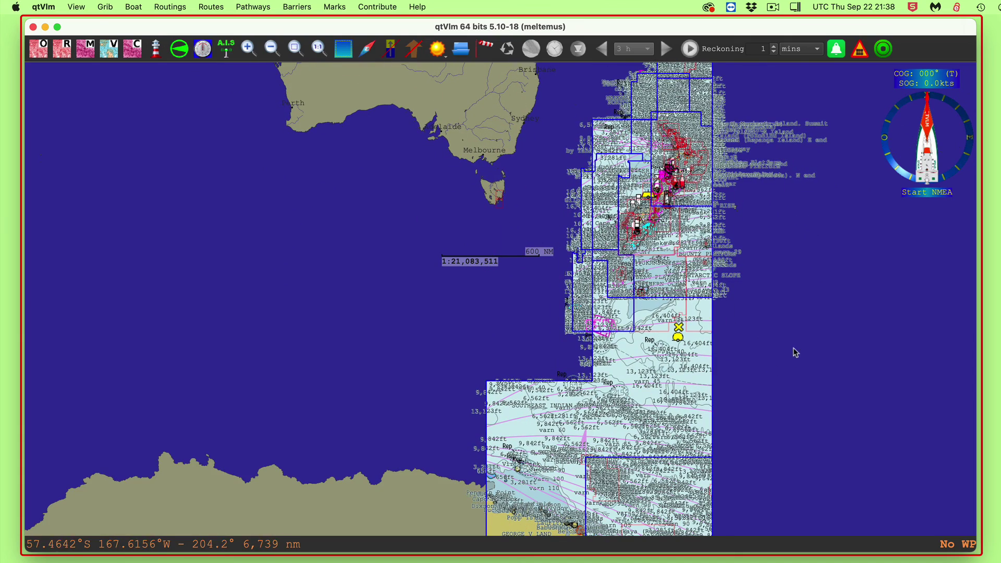
scroll(793, 351, down, 2)
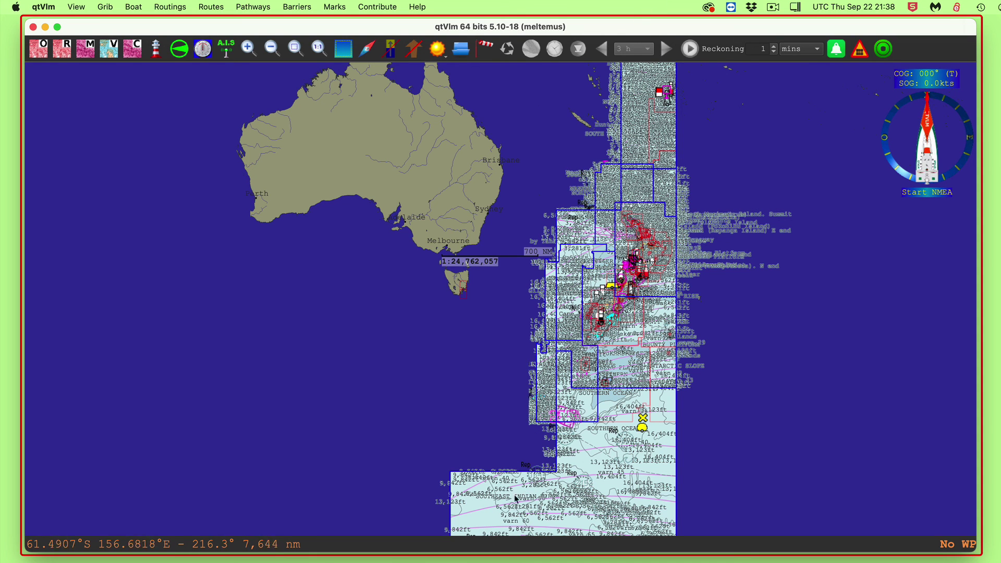
scroll(460, 323, up, 2)
Zoom into south-east Tasmania near Little Betsey Island at about 1:242,722 scale.
scroll(461, 323, up, 3)
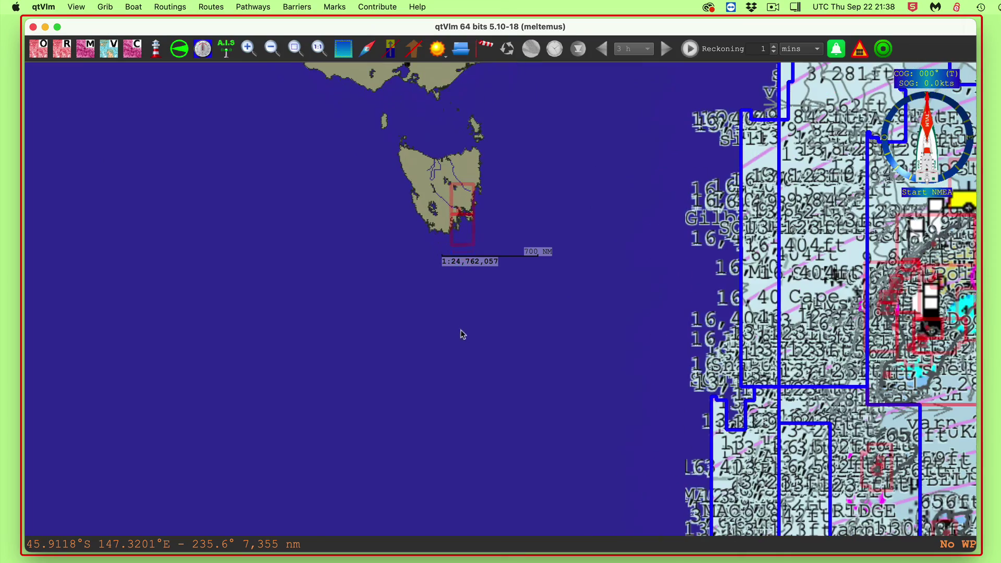
scroll(463, 222, up, 3)
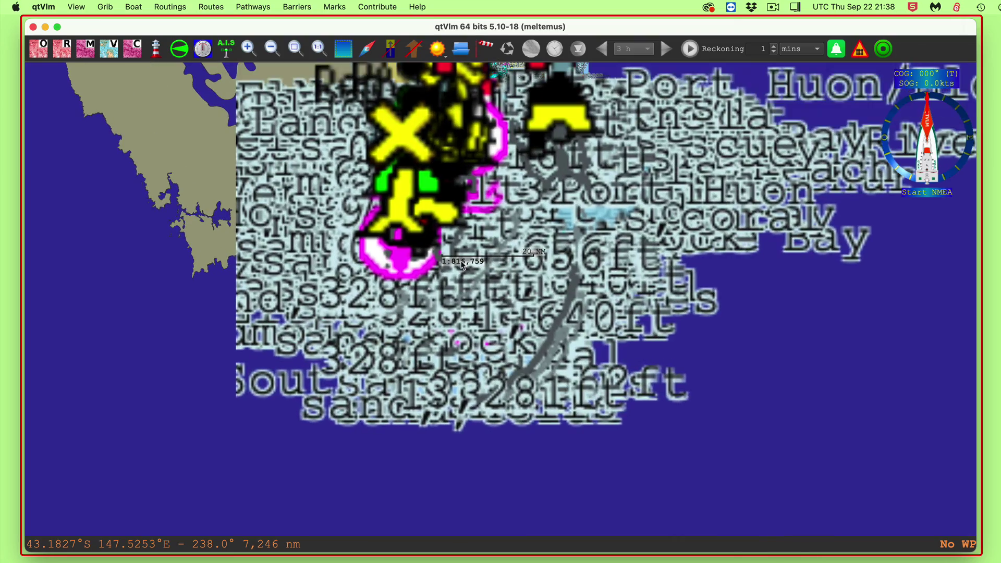
scroll(472, 262, up, 2)
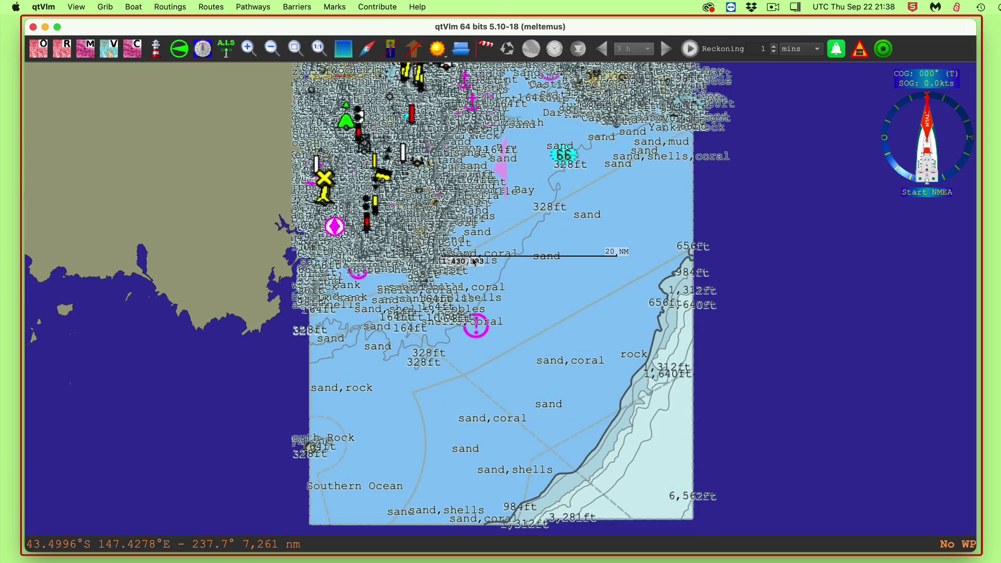
scroll(521, 219, up, 1)
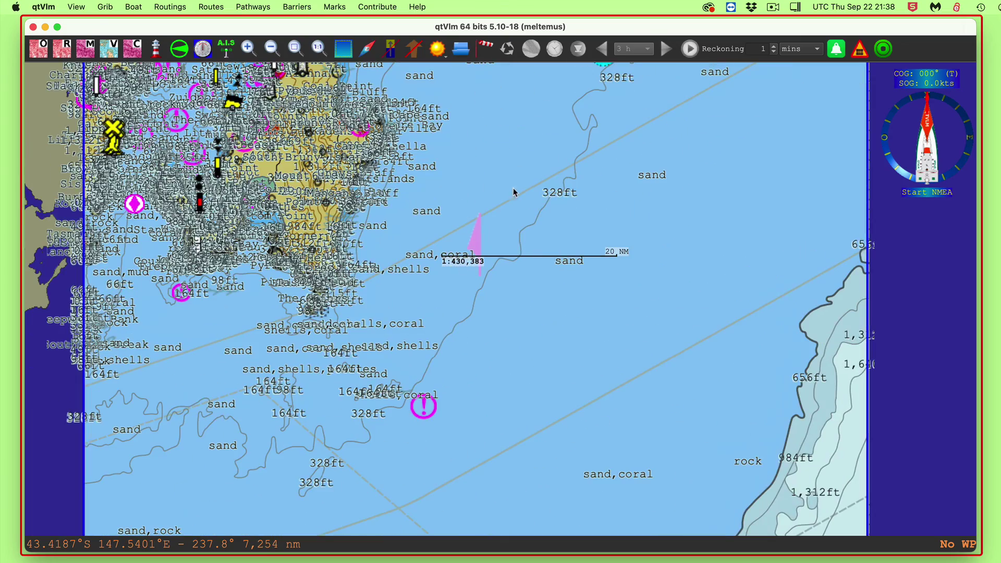
scroll(496, 151, up, 1)
drag(465, 152, 608, 544)
scroll(555, 292, up, 3)
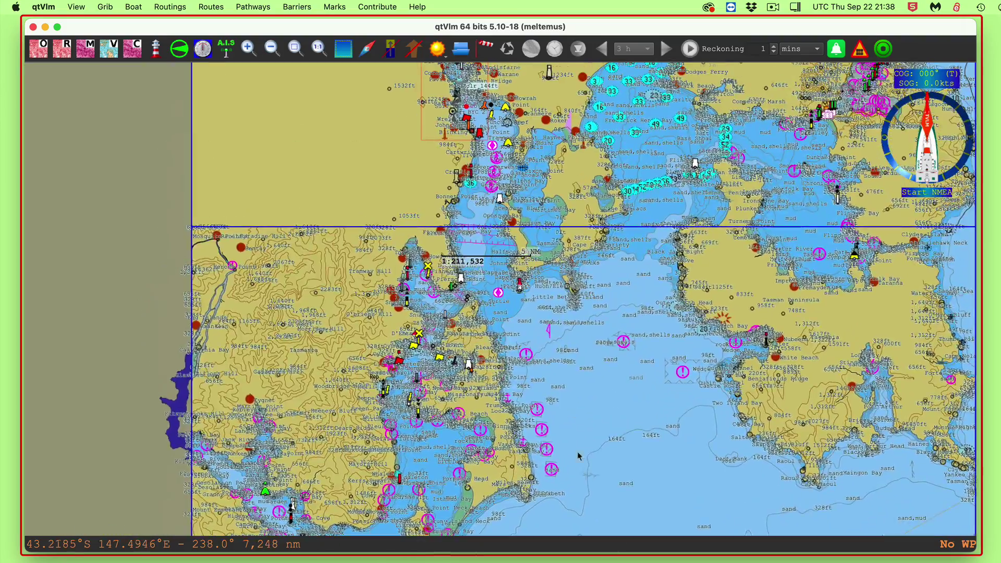
scroll(554, 295, down, 2)
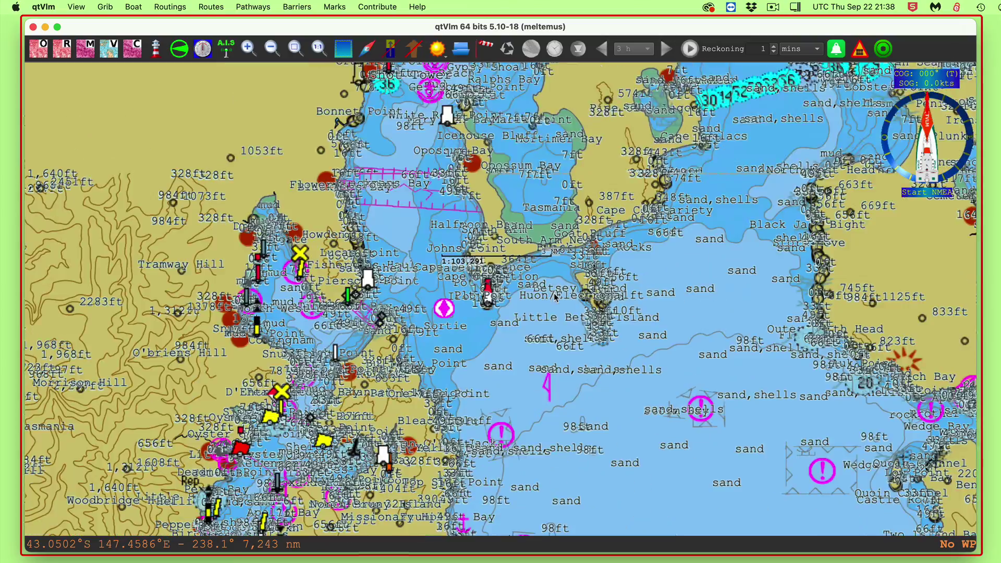
scroll(555, 297, down, 1)
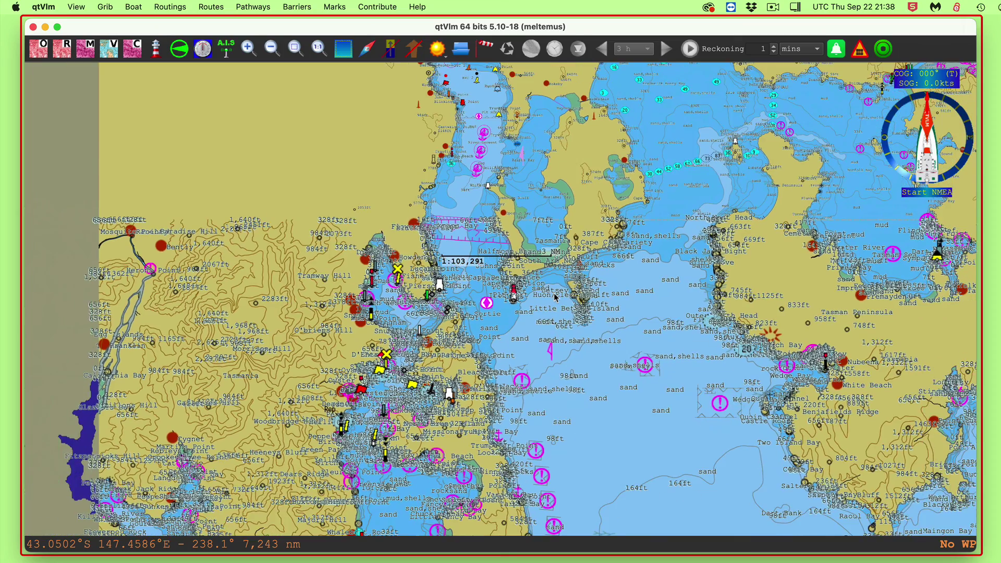